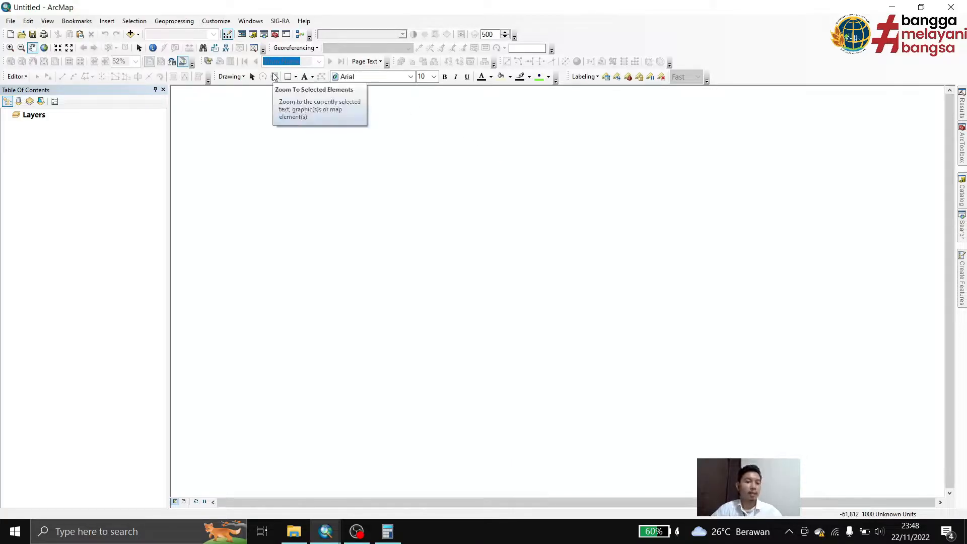
Open the map document 8. Peta PTP 10.3.mxd from the 4. PENGOLAHAN folder
click(22, 34)
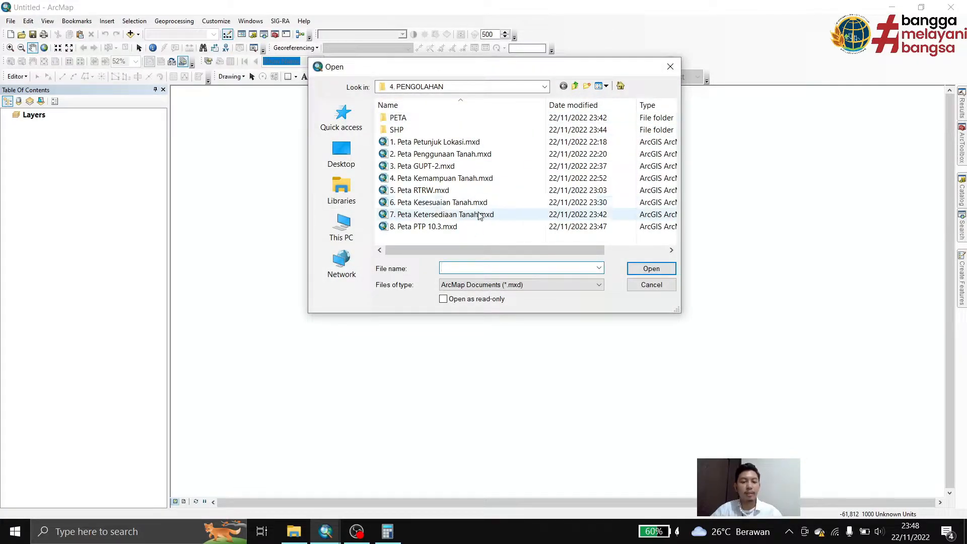
click(465, 228)
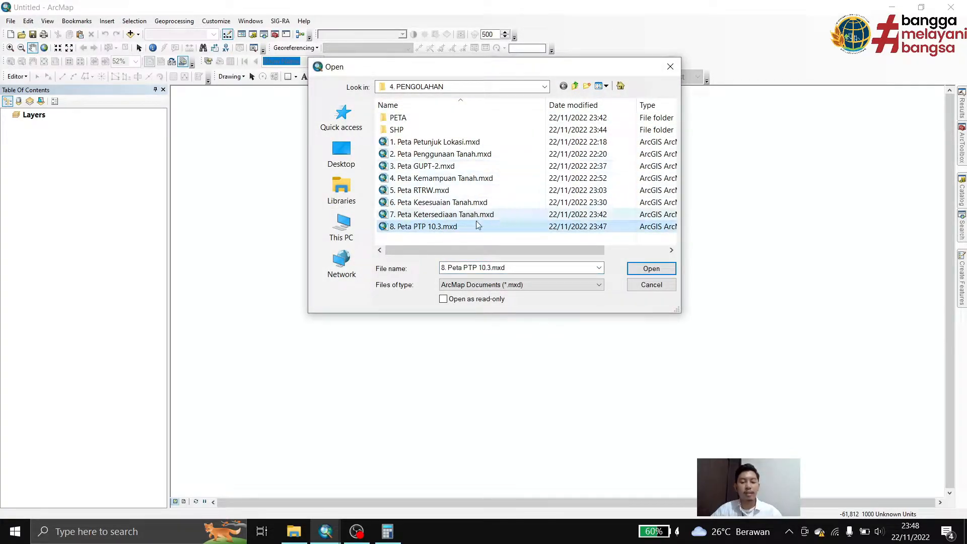
click(645, 269)
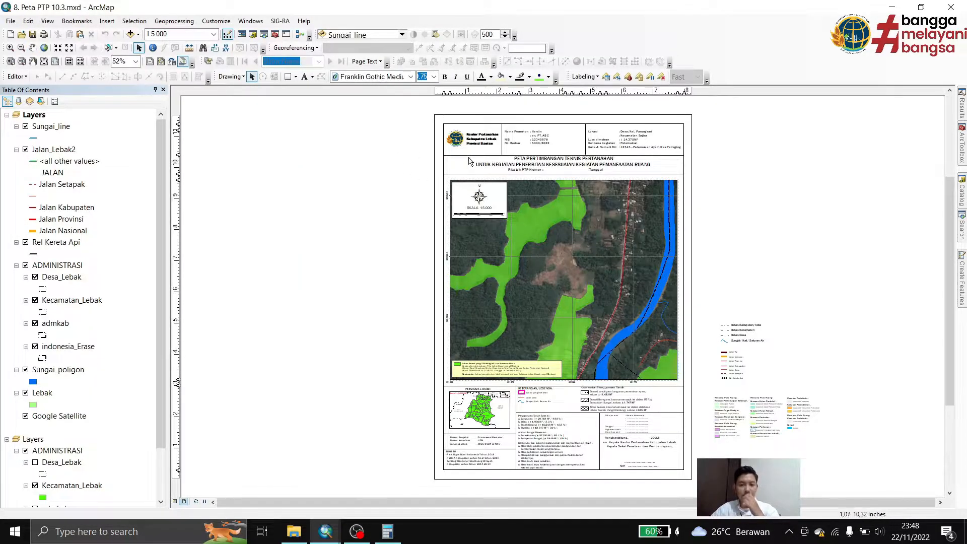
Examine the map layout from the applicant header block and title down through the main map to the legend area
scroll(610, 251, up, 2)
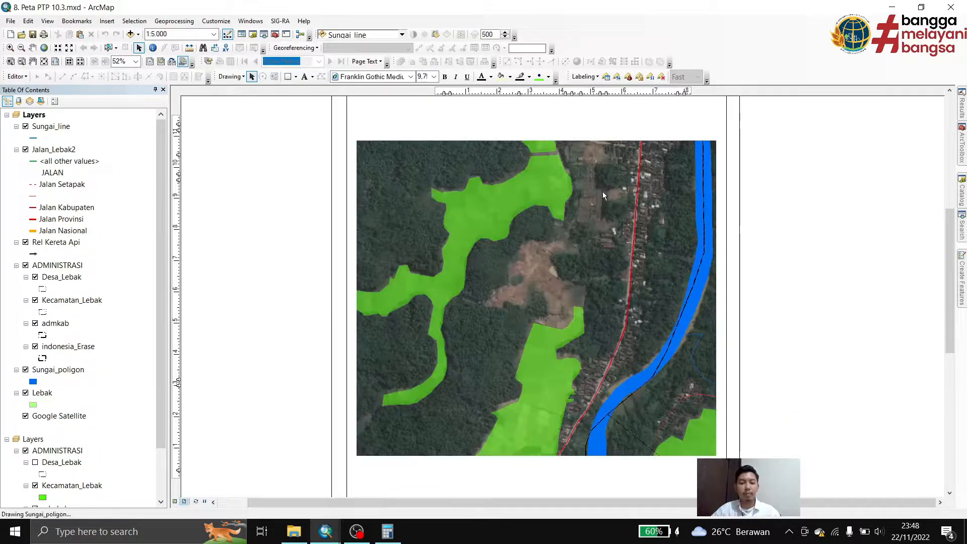
drag(550, 263, 510, 294)
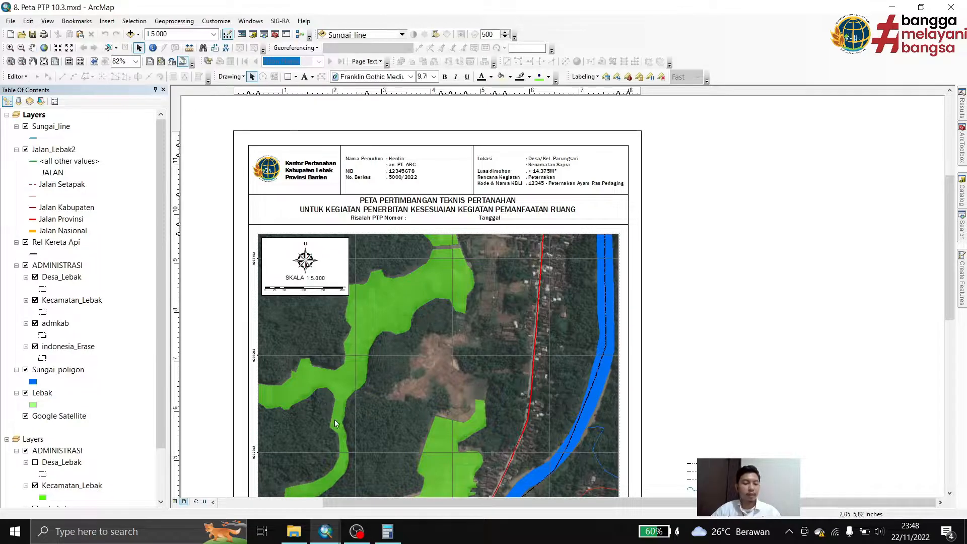
drag(372, 320, 422, 303)
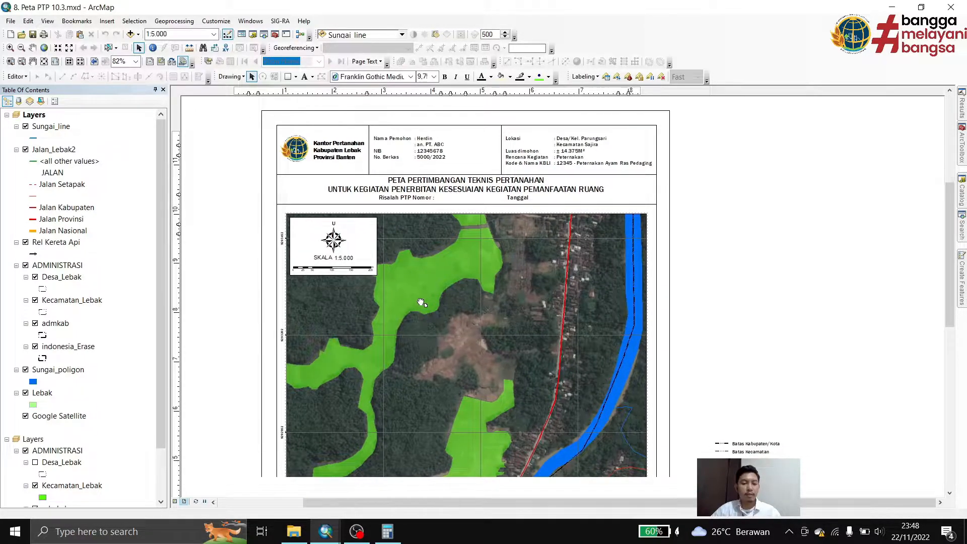
click(439, 151)
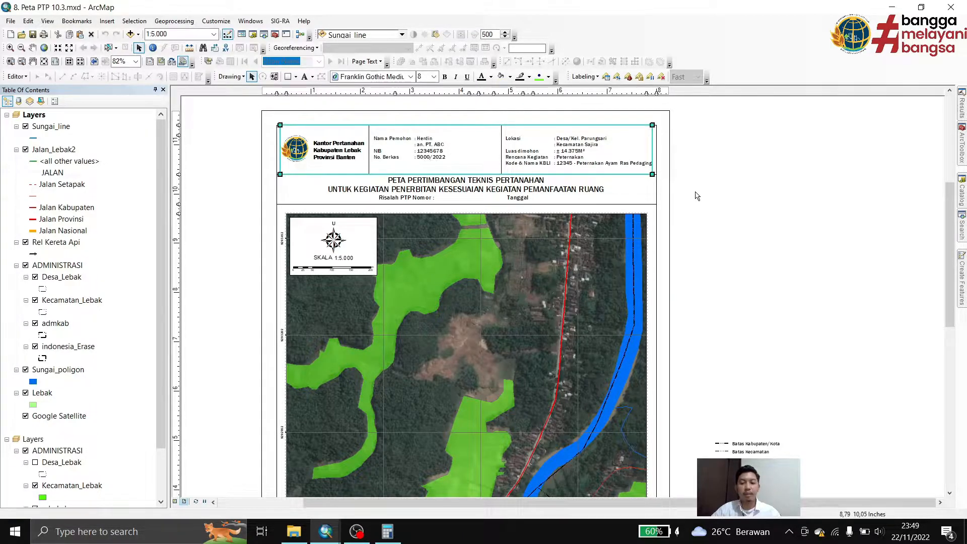
scroll(556, 177, down, 2)
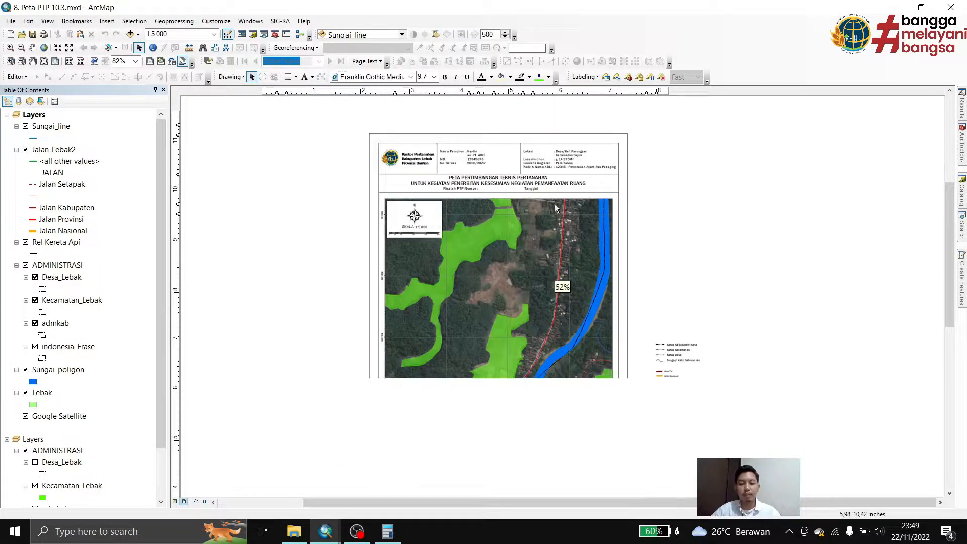
scroll(516, 478, up, 2)
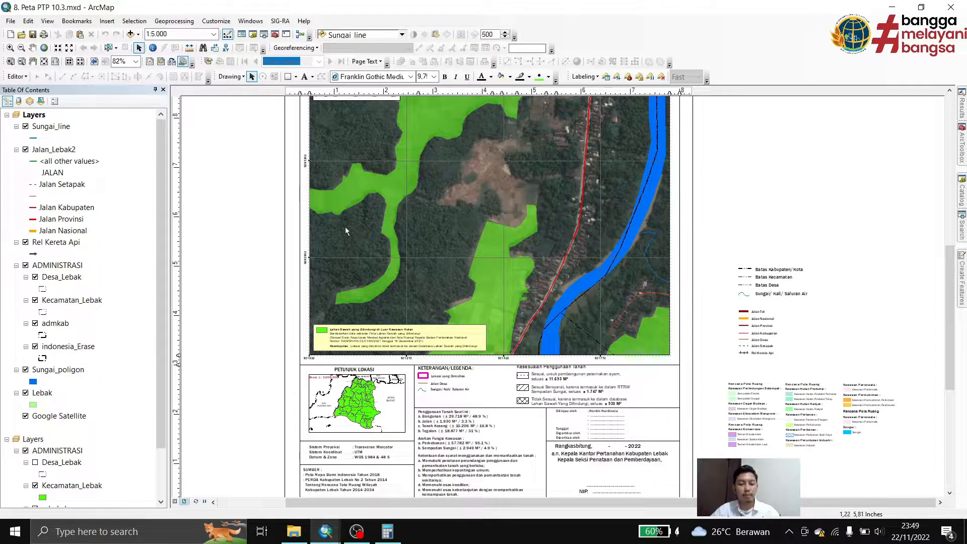
drag(457, 290, 502, 166)
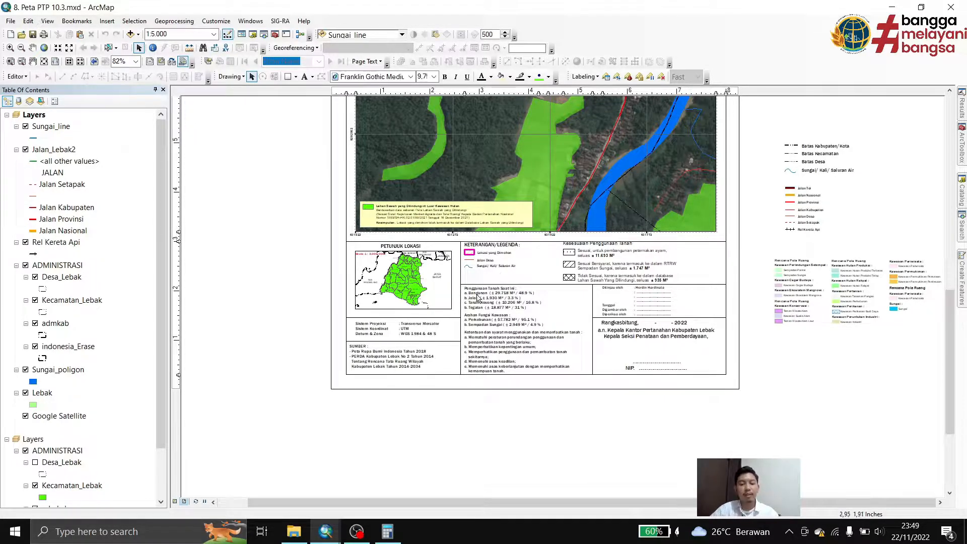
Check the text contents of the current land use list and the area function list beneath the layout's legend
double_click(498, 297)
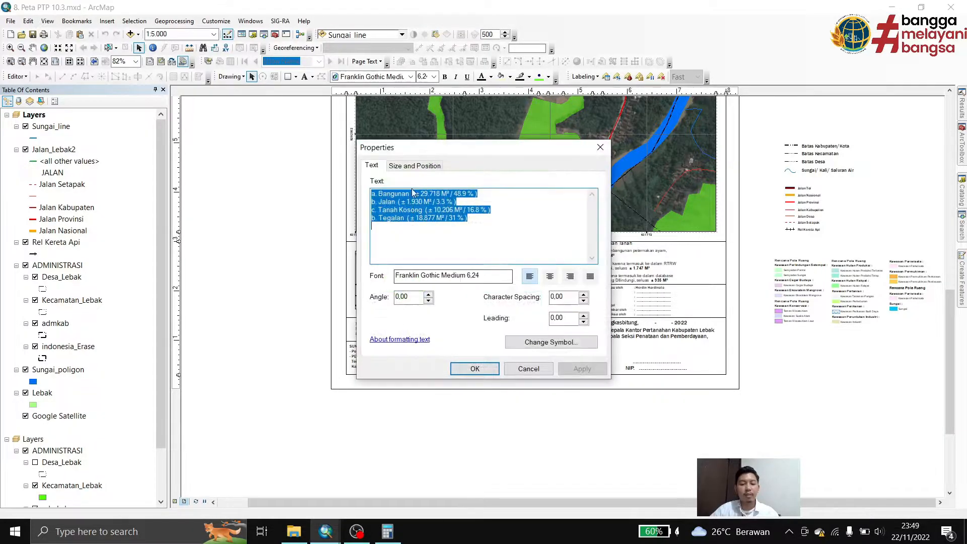
click(432, 198)
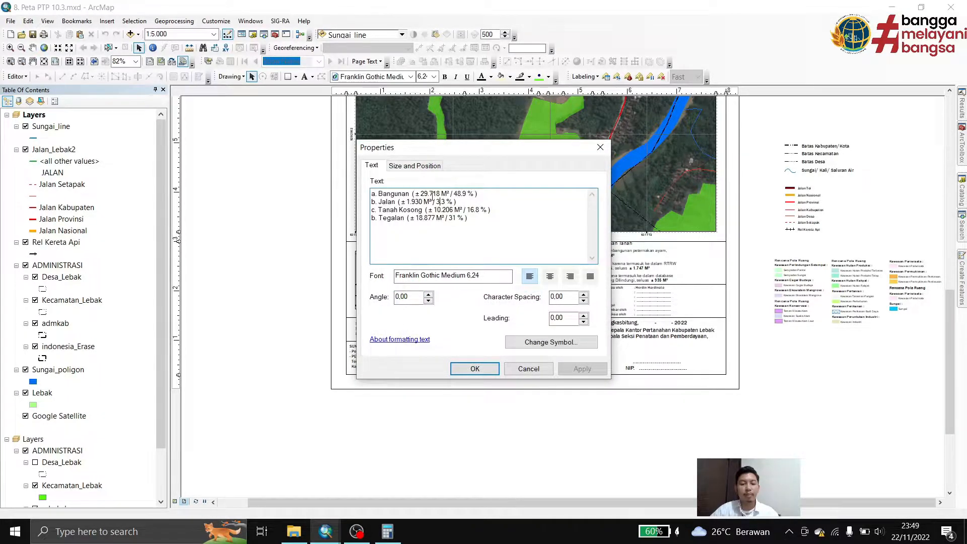
click(600, 147)
double_click(489, 328)
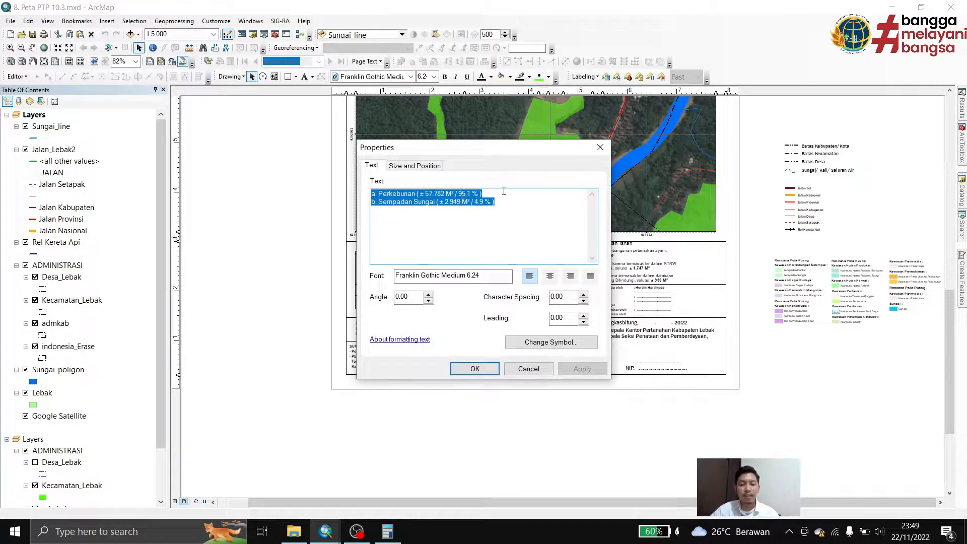
click(599, 149)
click(486, 176)
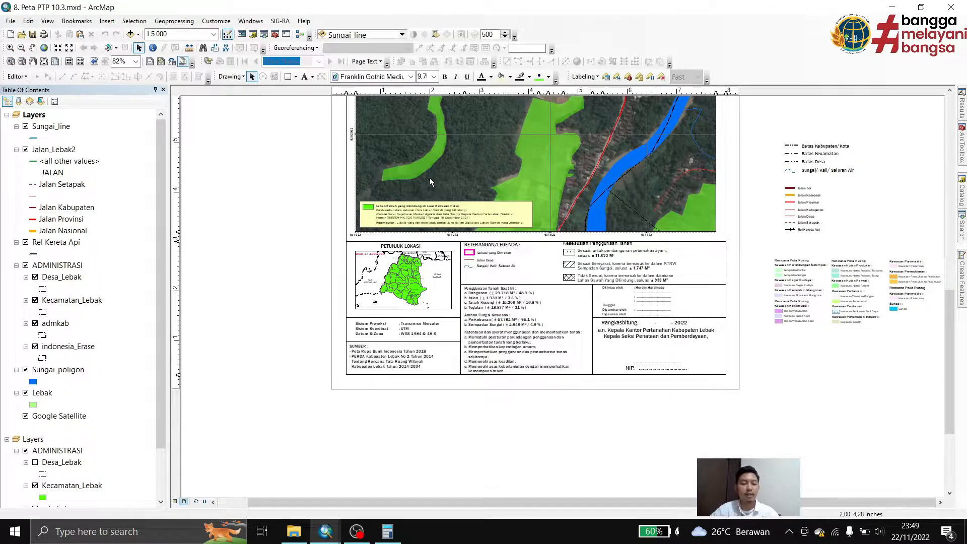
Switch the main map frame to data view and add polygon.shp from the polygon folder
drag(528, 160, 494, 361)
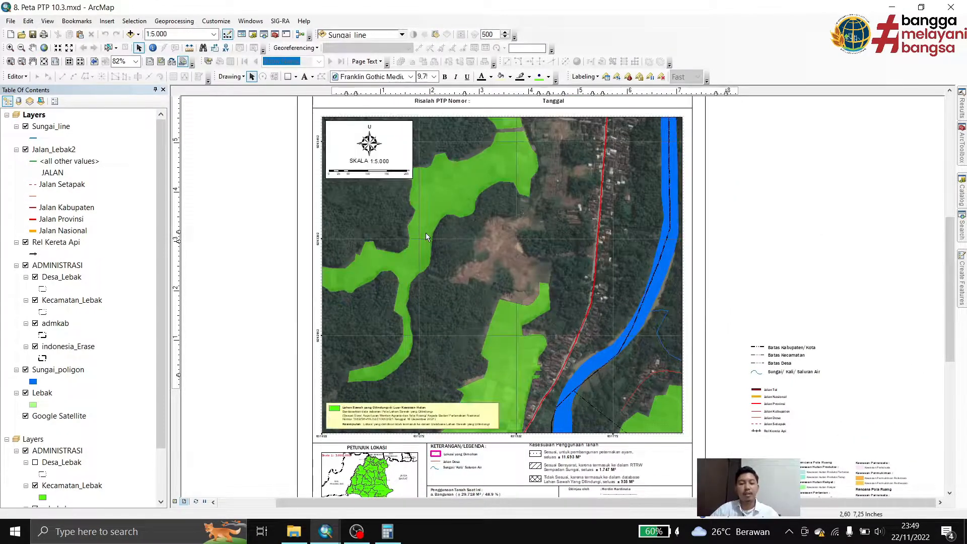
click(520, 132)
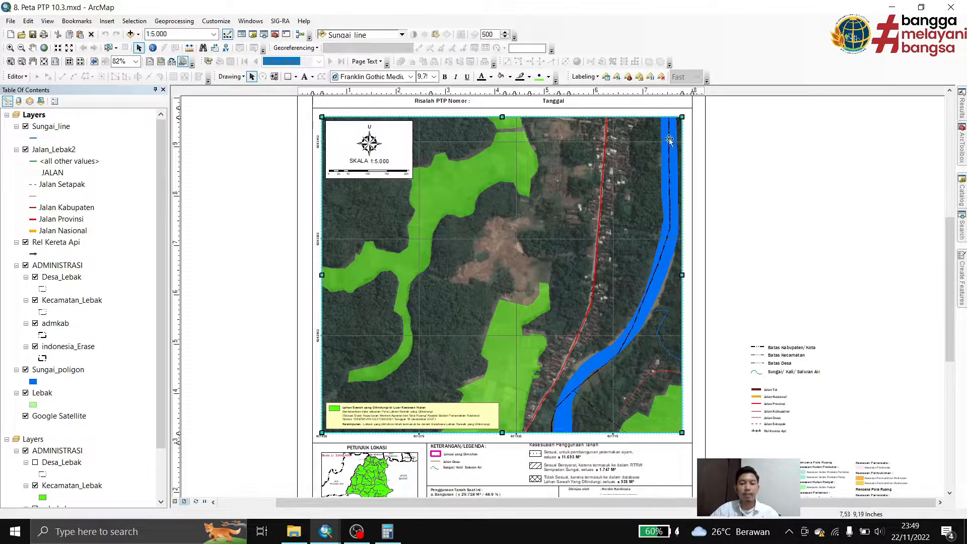
click(175, 502)
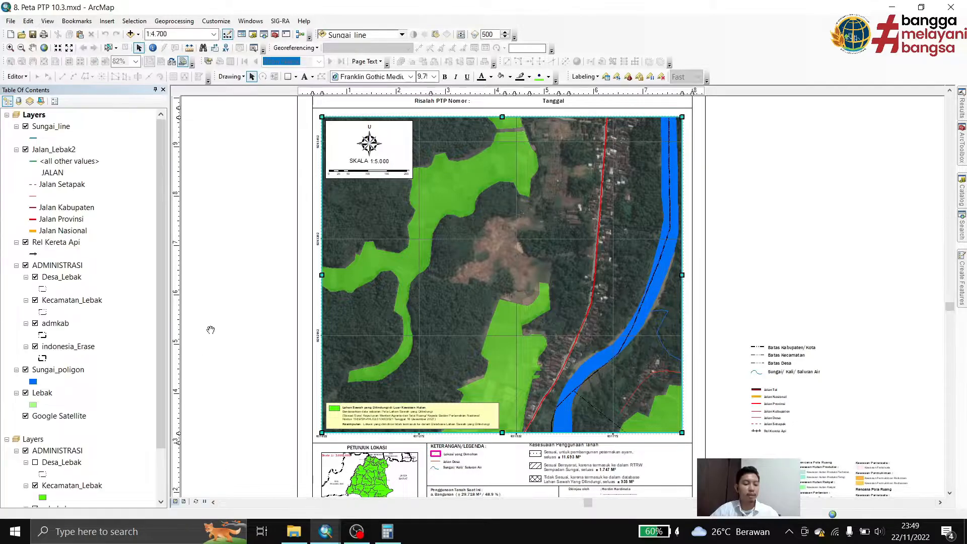
click(130, 34)
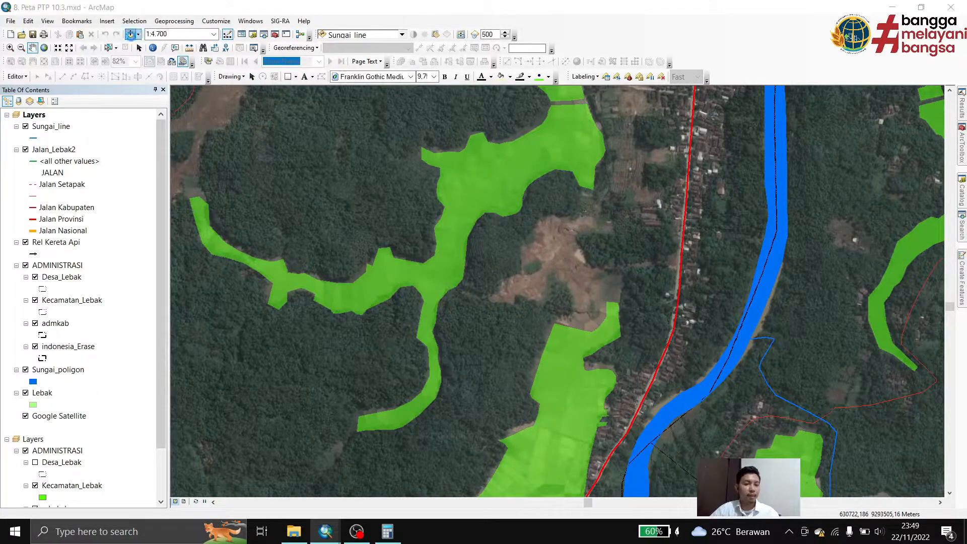
double_click(371, 212)
click(368, 202)
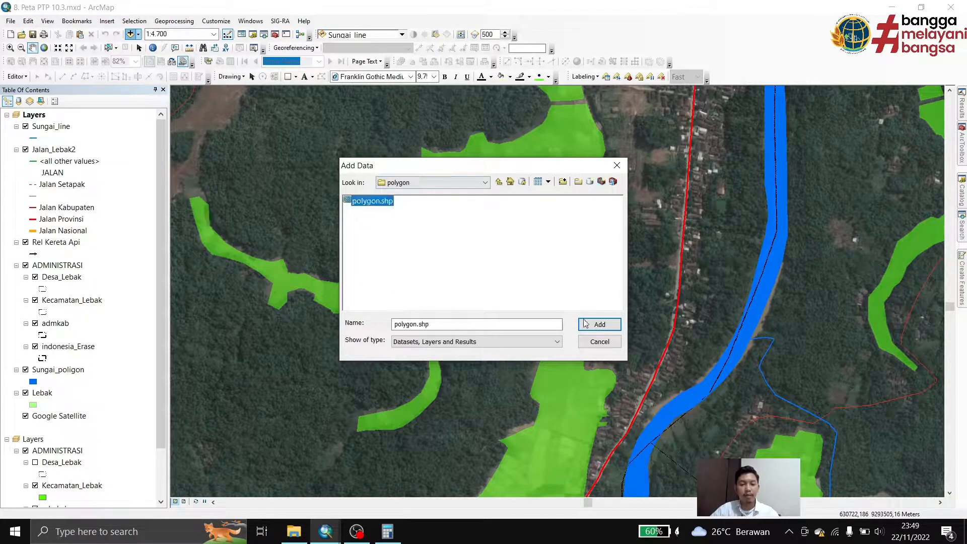
click(620, 330)
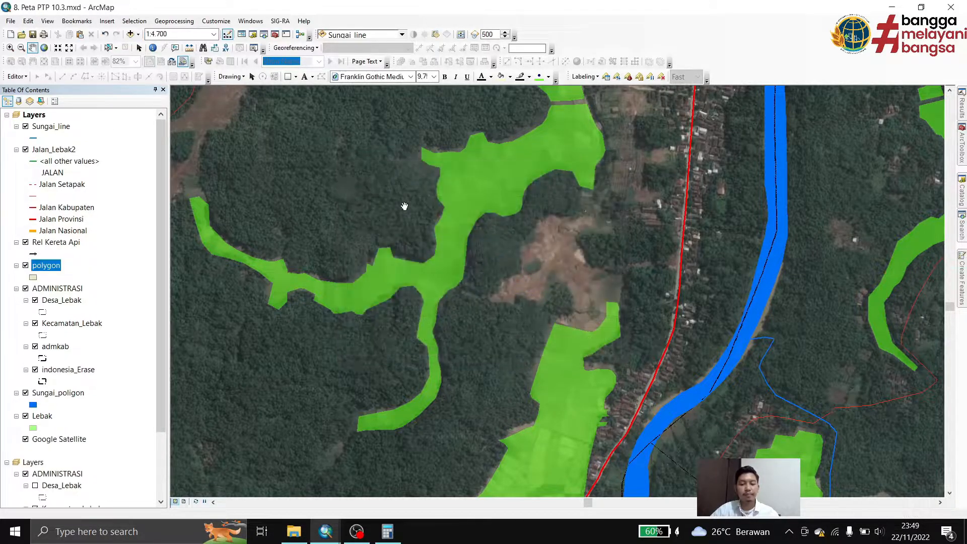
Move the polygon layer to the top of the layer list and zoom to its extent
drag(51, 266, 55, 123)
right_click(52, 125)
click(141, 180)
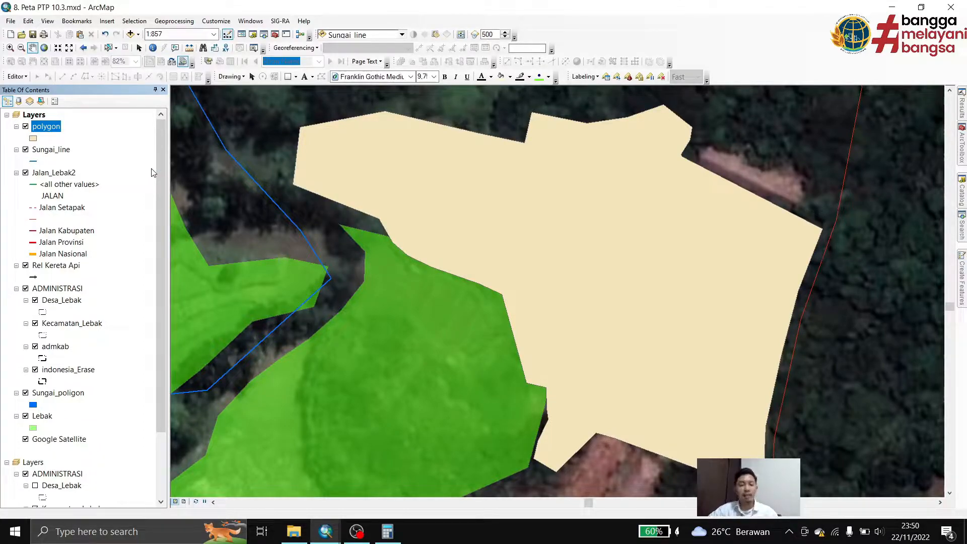
Add the rtrw_clip.shp and kesesuaian_diss.shp shapefiles from the SHP folder to the map
click(130, 34)
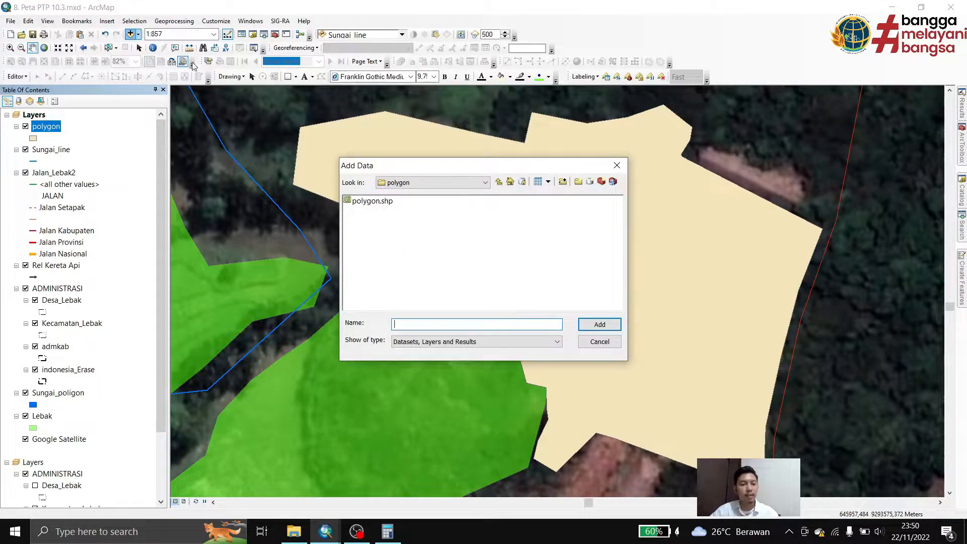
click(499, 184)
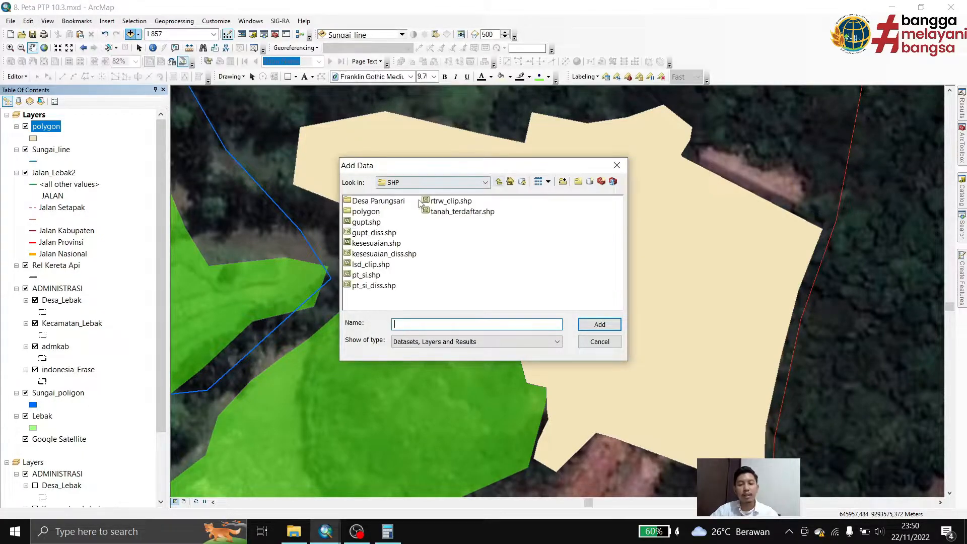
click(451, 201)
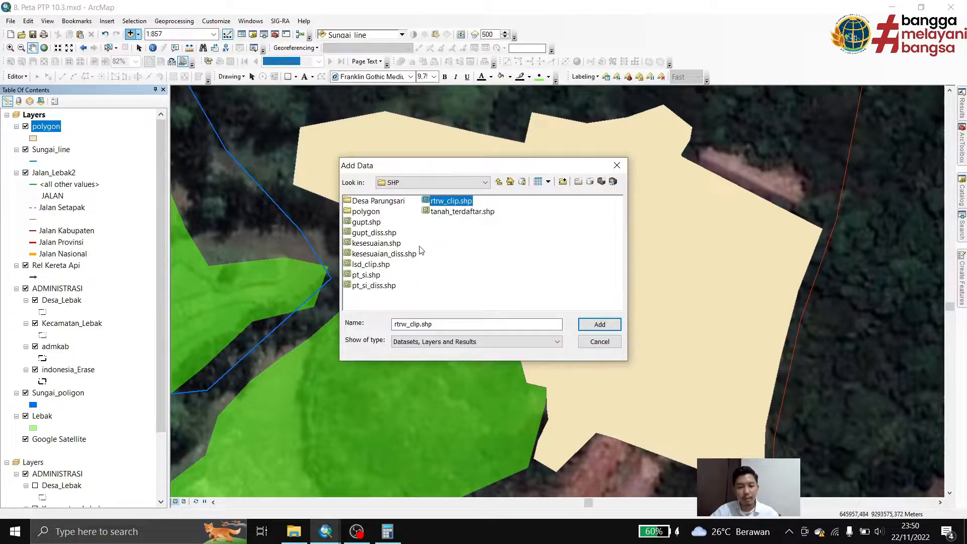
ctrl+click(404, 253)
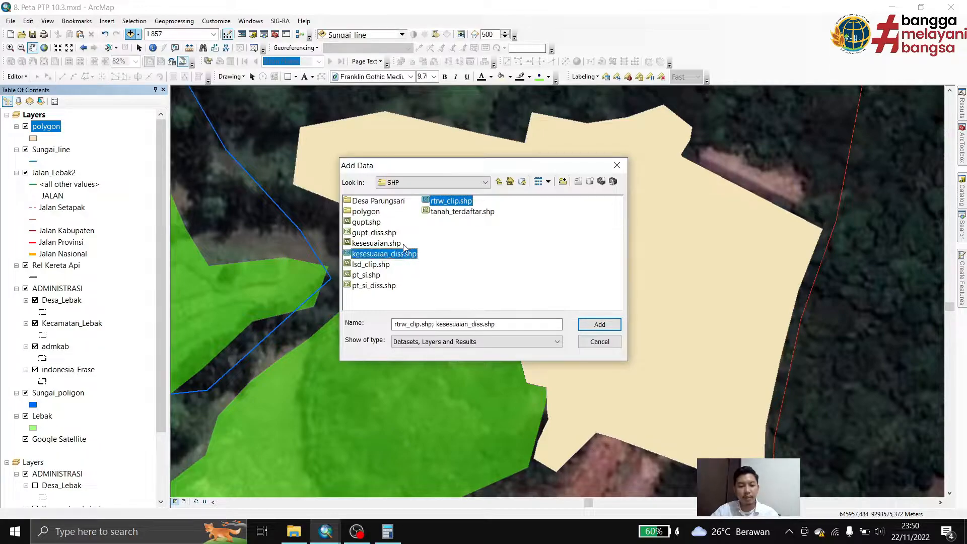
click(600, 325)
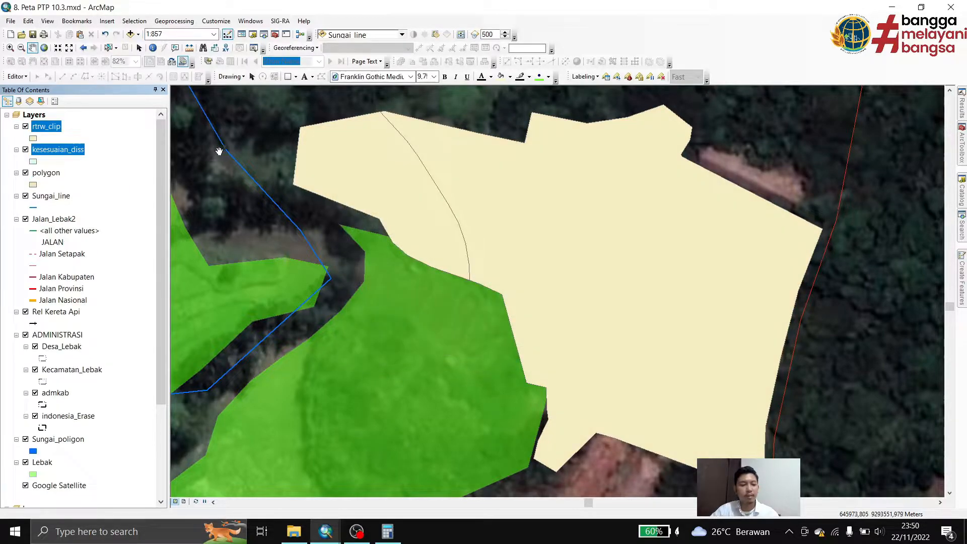
Reorder the layers so polygon is on top, followed by kesesuaian_diss and rtrw_clip
drag(52, 132, 57, 182)
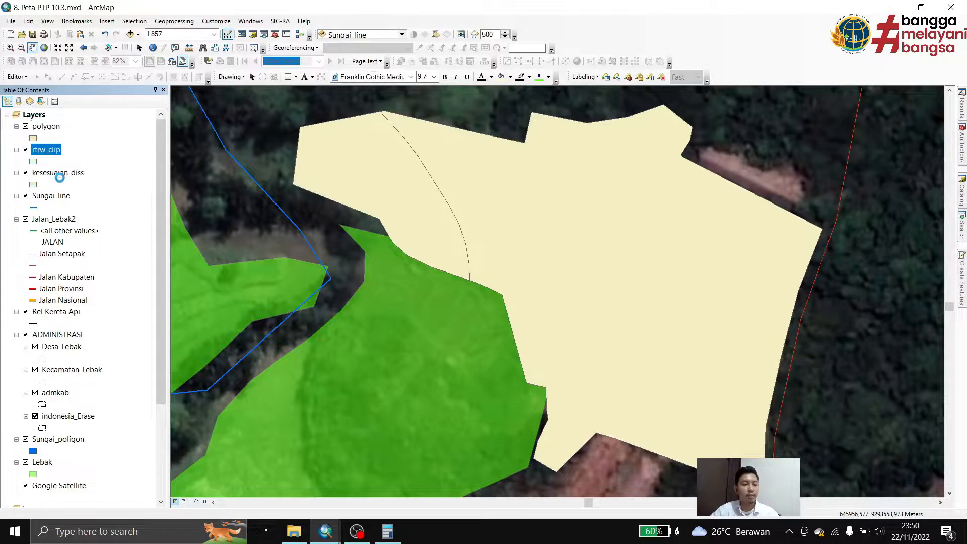
click(51, 150)
click(49, 150)
key(Return)
drag(48, 153, 64, 168)
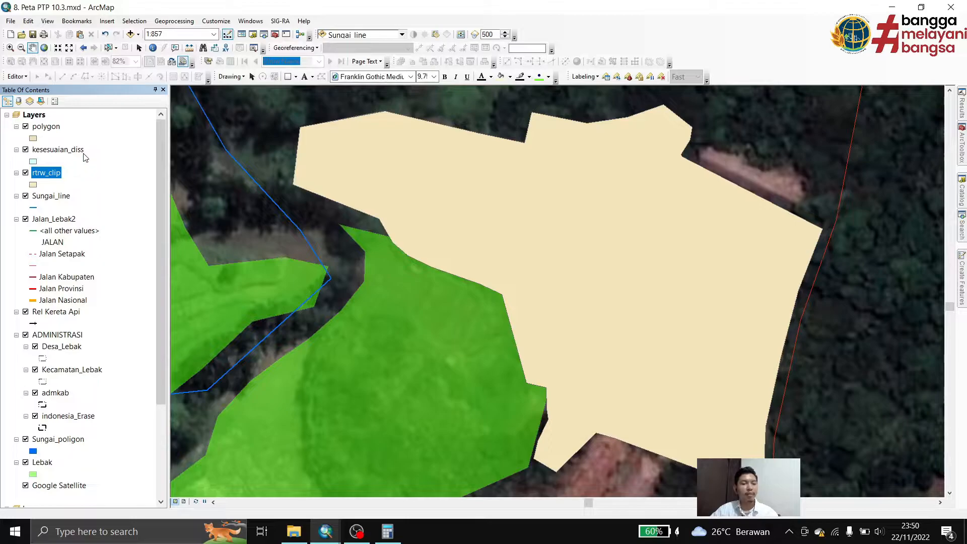
Apply the LOKASI 8 symbol from the PERTEK style to the polygon layer
click(33, 138)
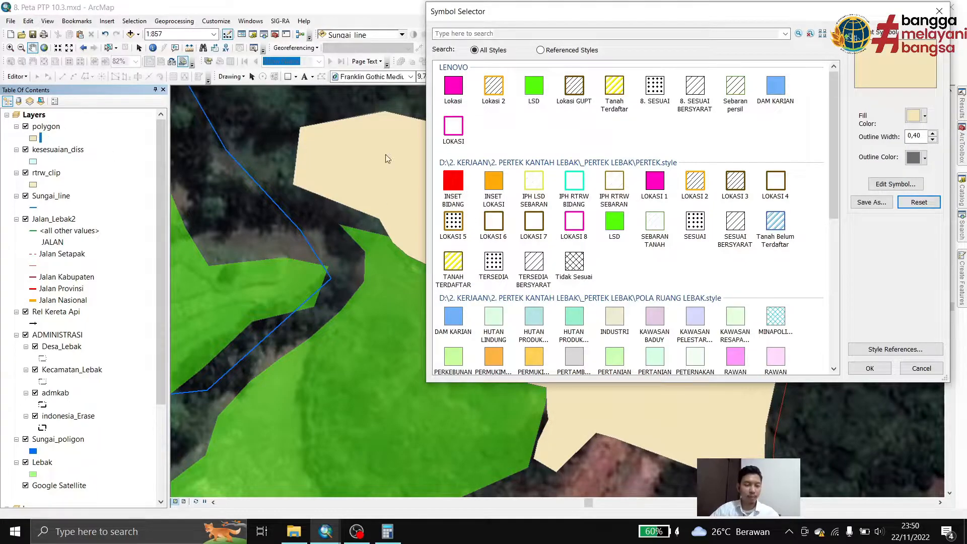
click(579, 222)
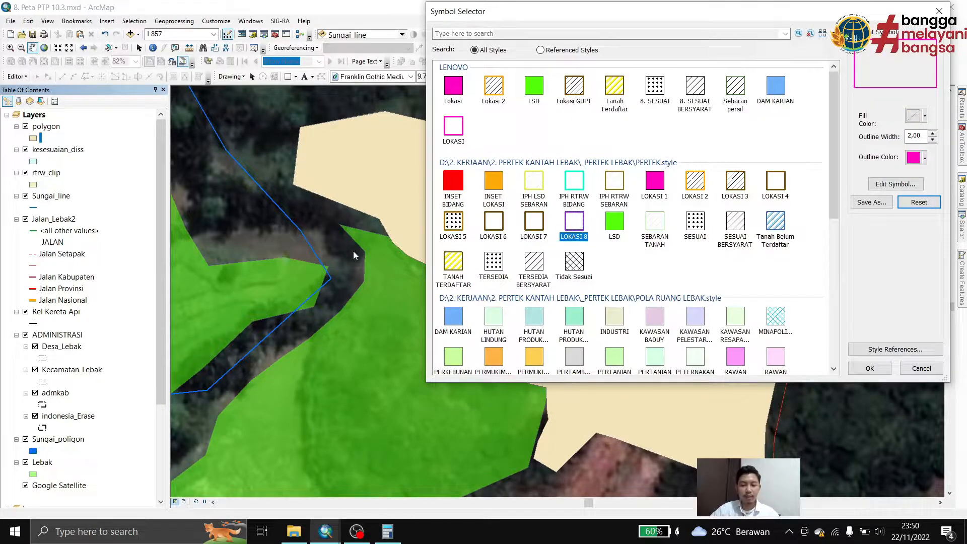
click(871, 369)
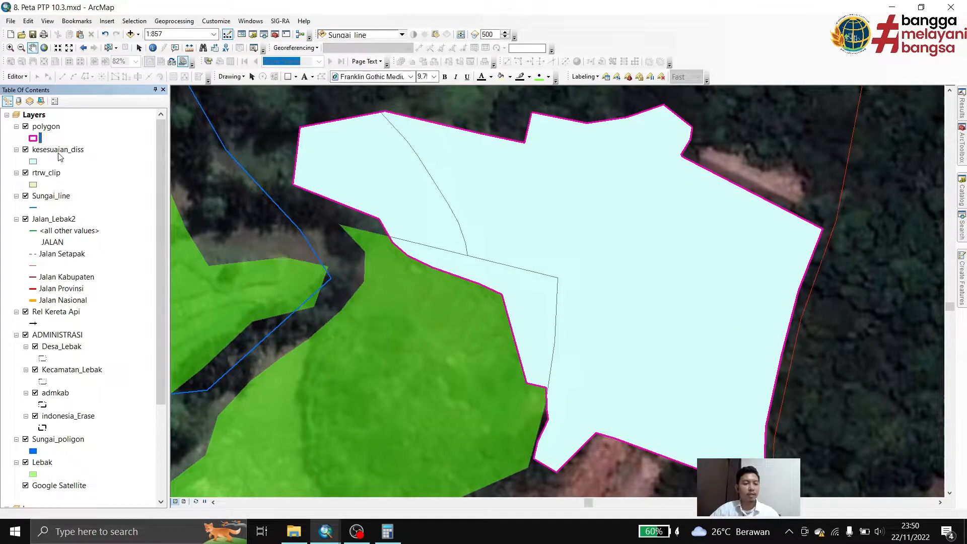
Categorize the kesesuaian_diss layer by unique values of the kesesuaian field and add all of its values
click(55, 150)
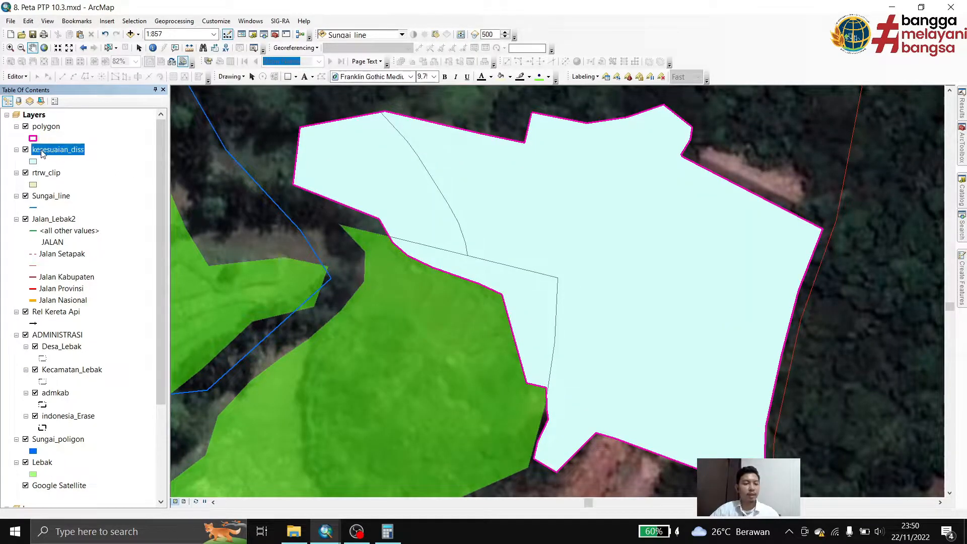
right_click(65, 154)
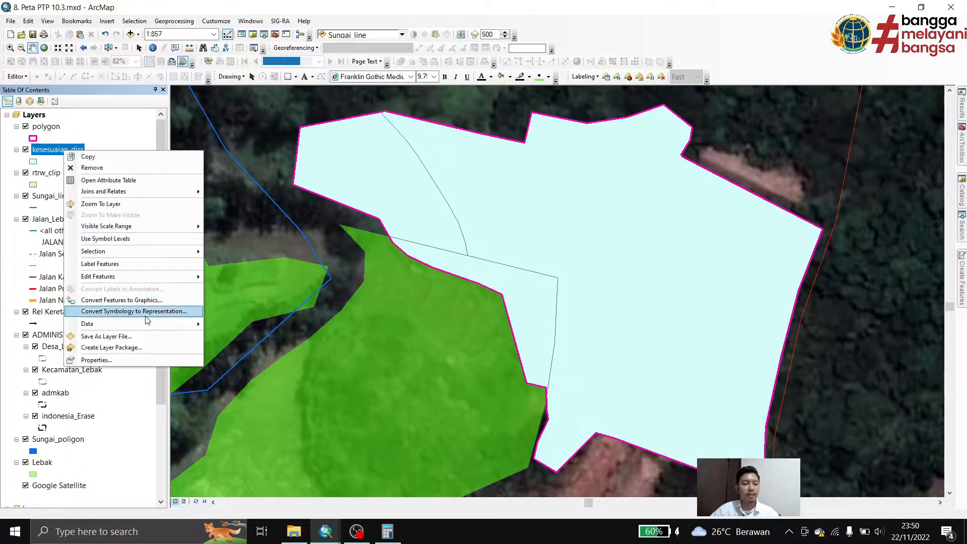
click(146, 360)
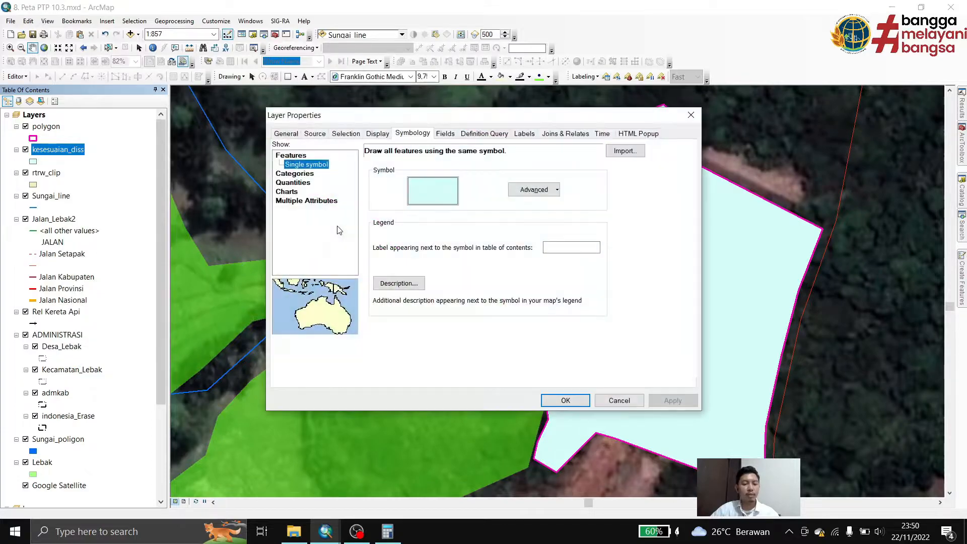
click(297, 173)
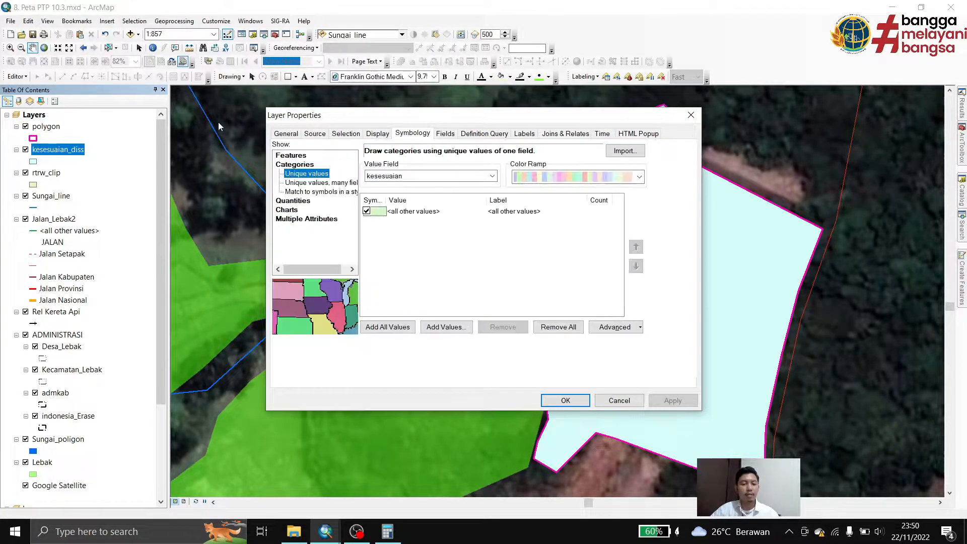
click(388, 327)
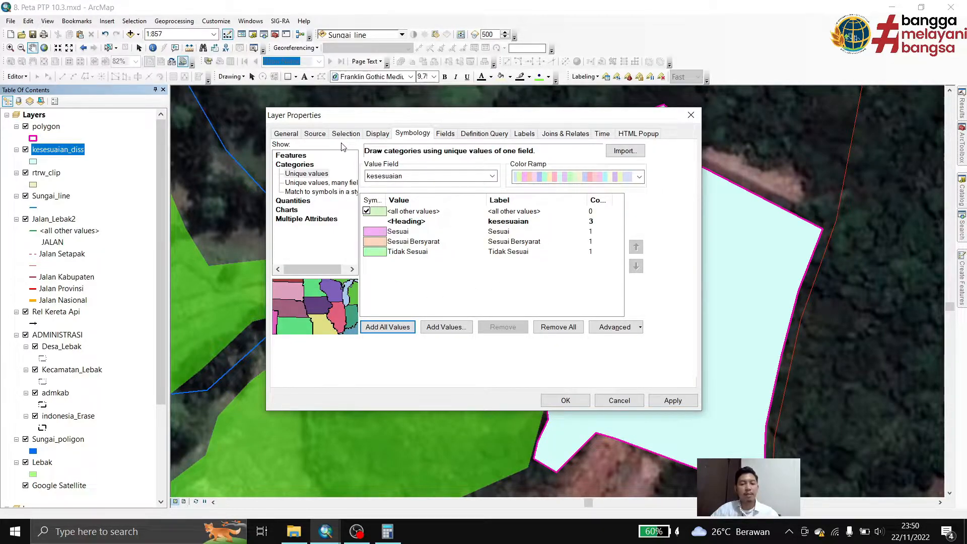
Apply the PERTEK style symbols SESUAI, SESUAI BERSYARAT and Tidak Sesuai to the matching kesesuaian_diss classes
double_click(380, 231)
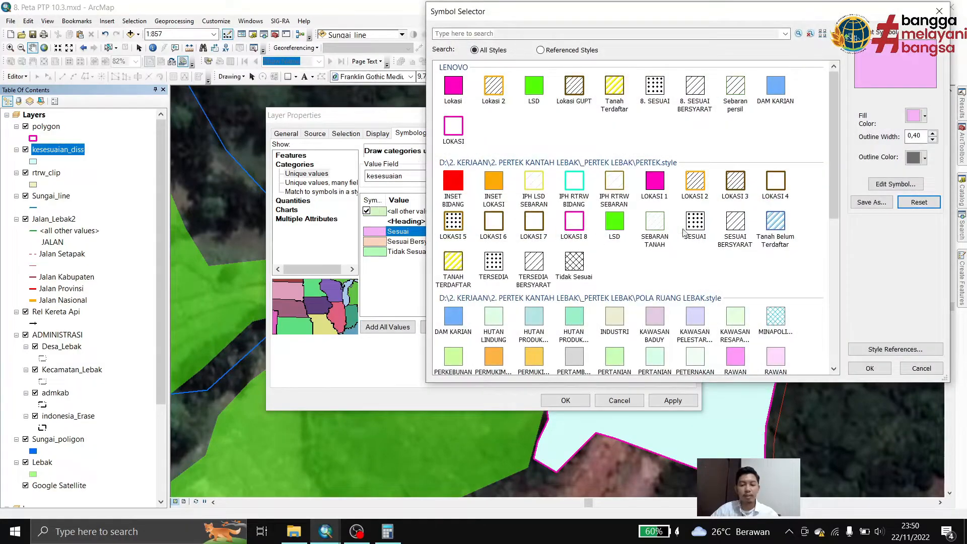
click(696, 221)
click(877, 368)
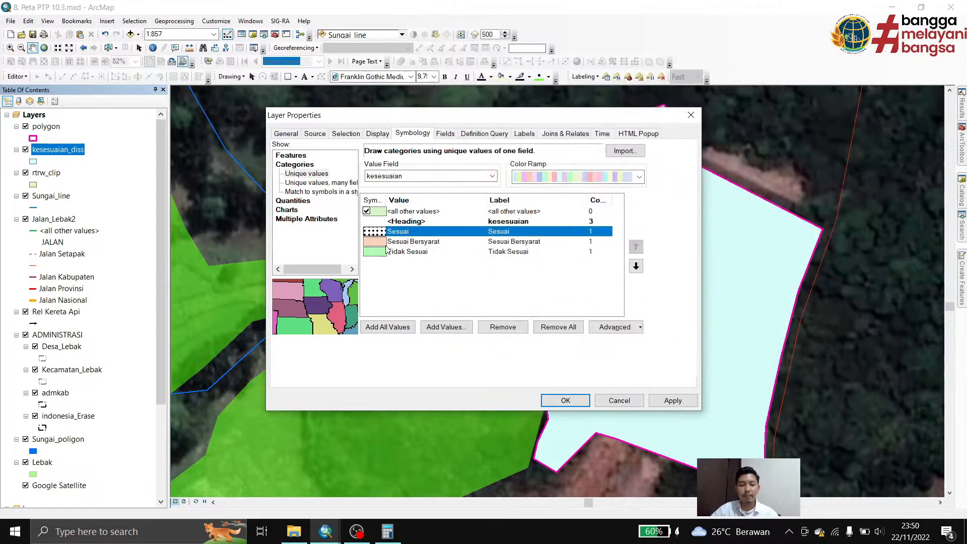
double_click(375, 241)
click(736, 224)
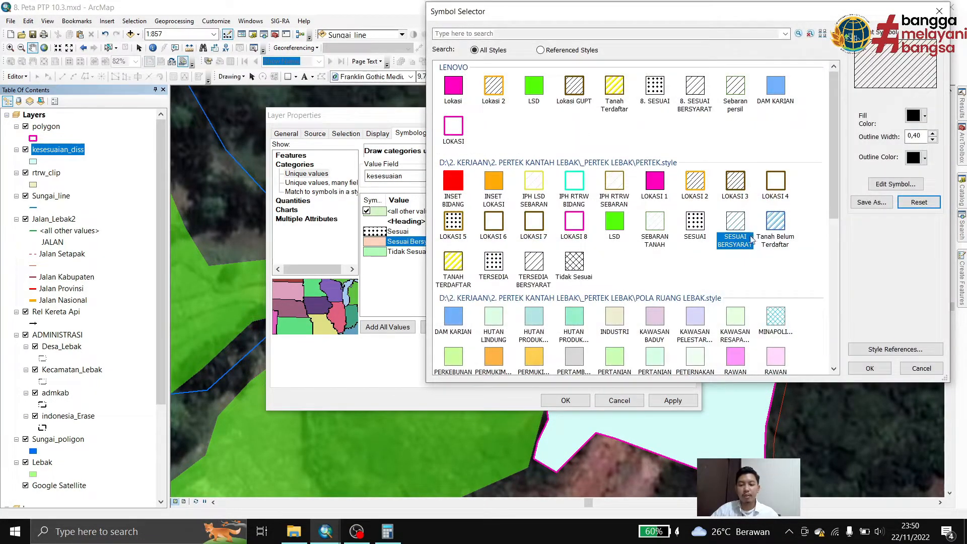
click(871, 368)
double_click(375, 251)
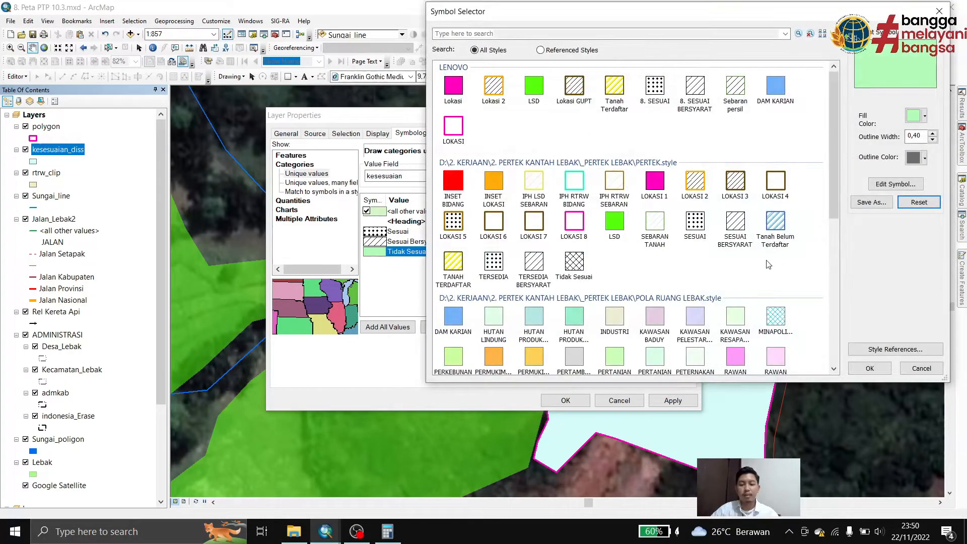
click(573, 262)
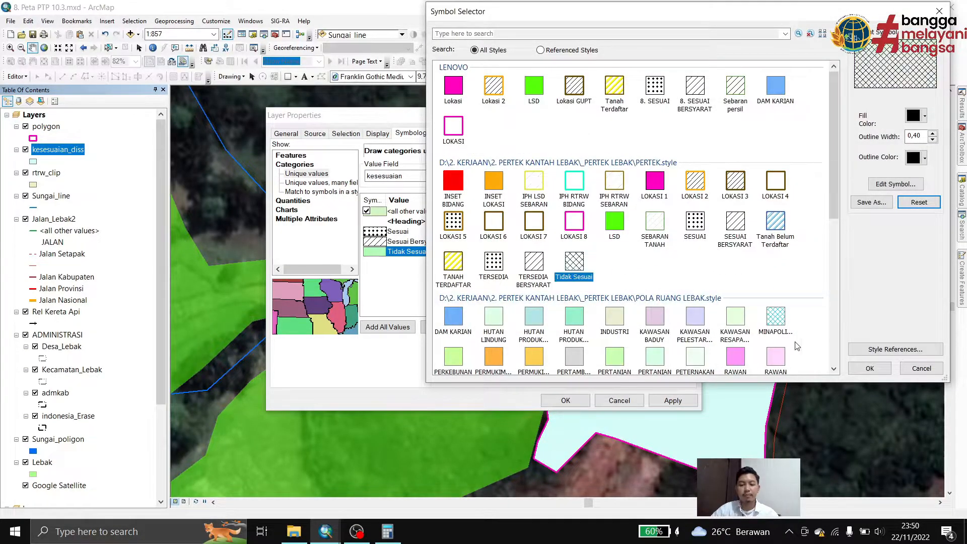
click(872, 368)
click(563, 397)
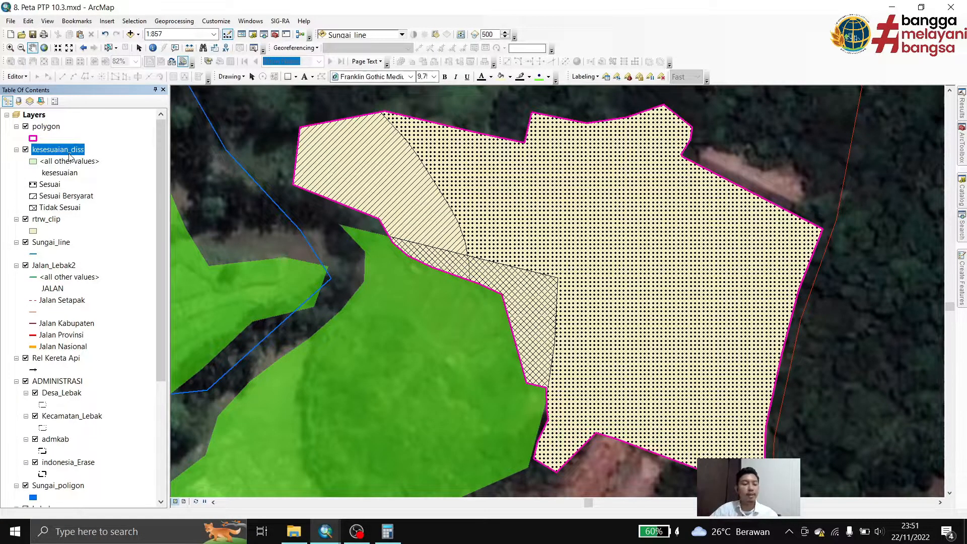
Review the suitability classes and their areas in the kesesuaian_diss attribute table, then close the table
right_click(75, 158)
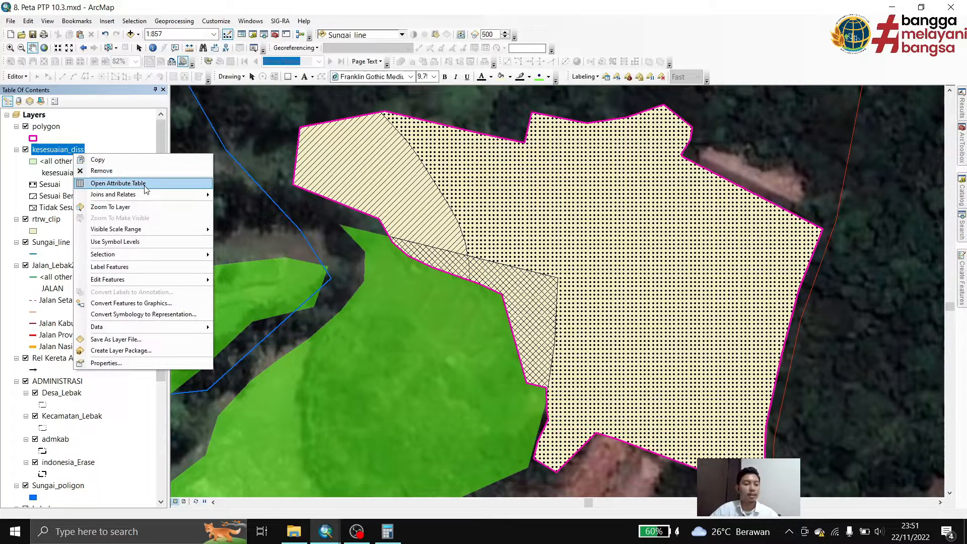
click(100, 184)
click(372, 456)
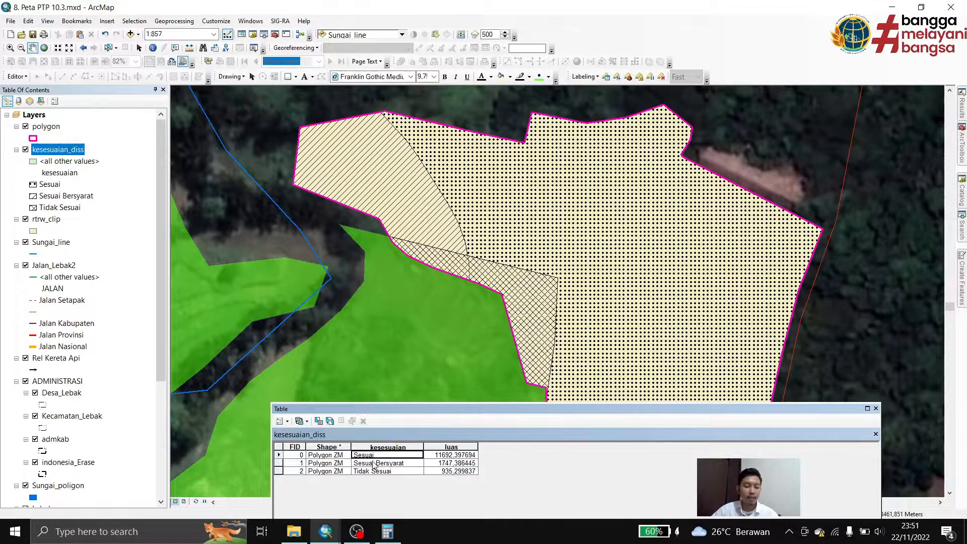
click(376, 472)
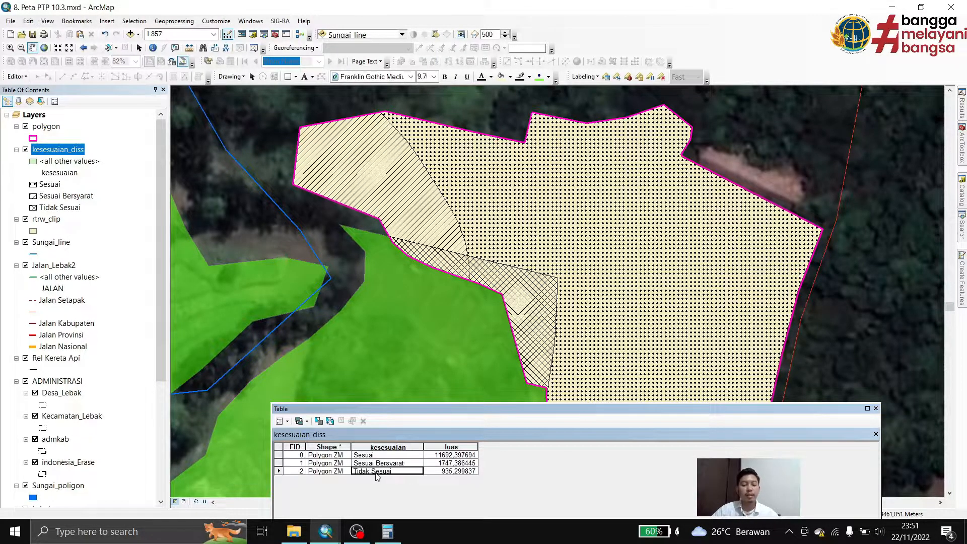
click(370, 456)
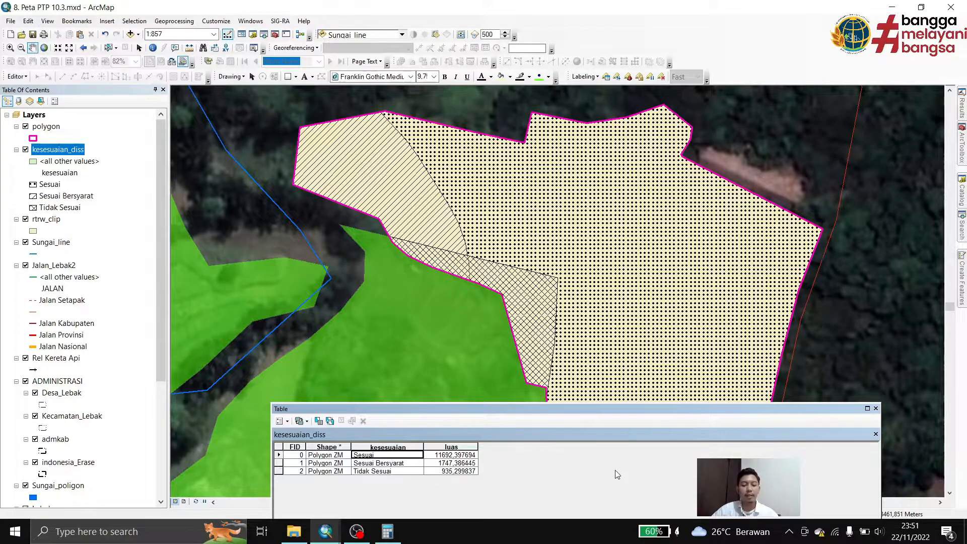
click(876, 409)
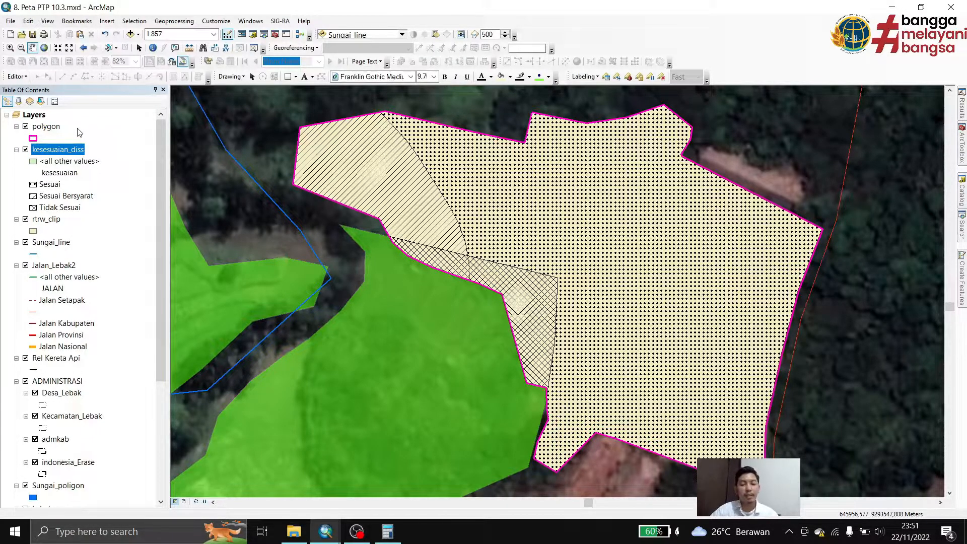
Categorize the rtrw_clip layer by unique values of the POLA field and add all of its values
right_click(47, 220)
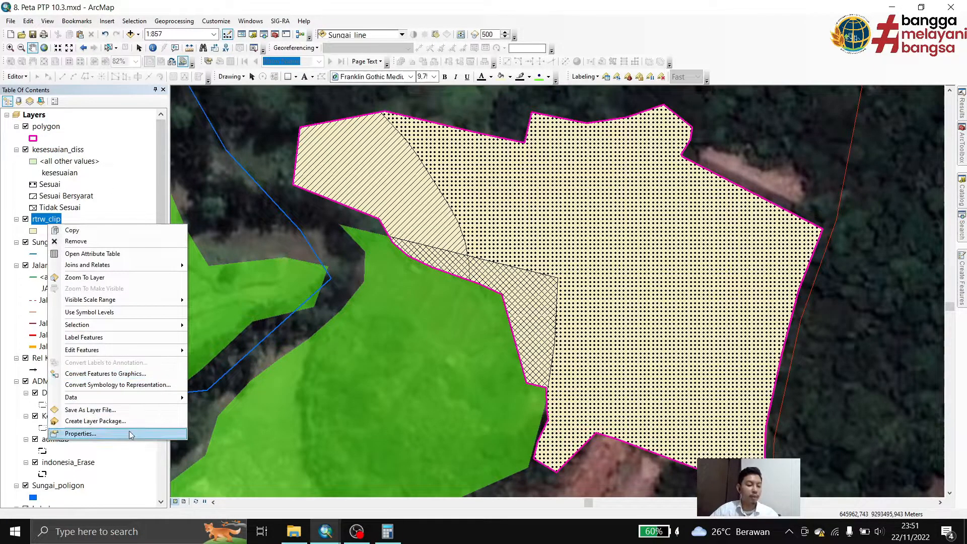
click(129, 432)
click(384, 134)
click(399, 134)
click(298, 174)
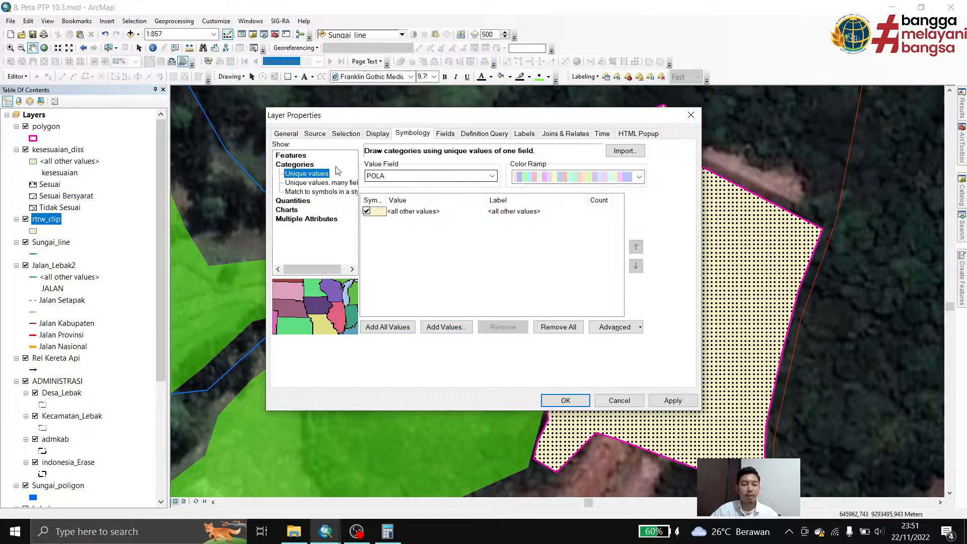
click(388, 327)
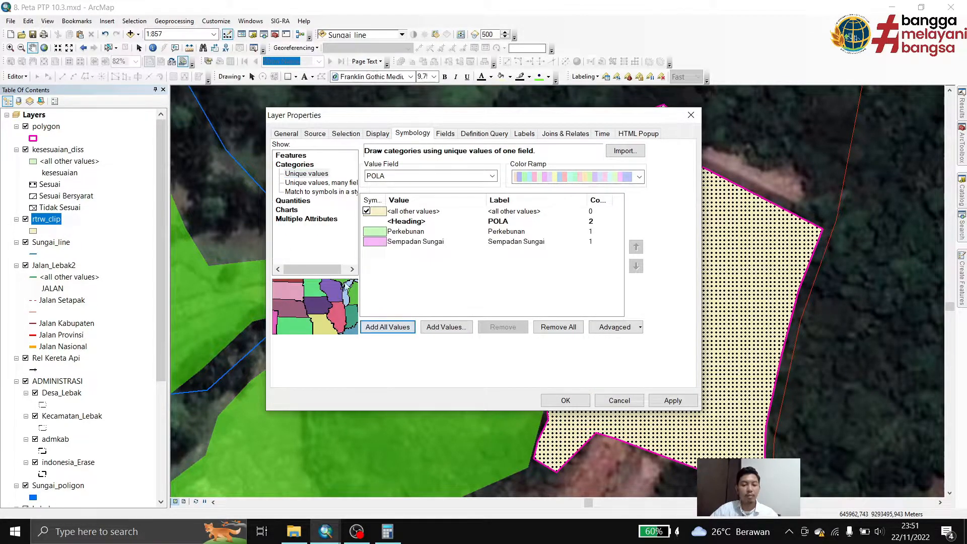
Apply the POLA RUANG LEBAK style symbols PERKEBUNAN and SEMPADAN SUNGAI to the matching rtrw_clip classes
double_click(374, 237)
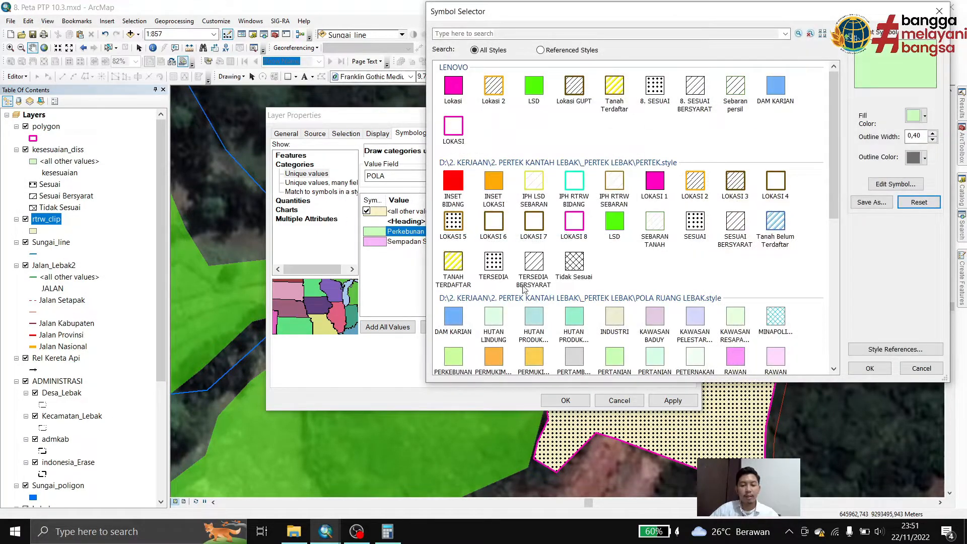
scroll(525, 285, down, 3)
click(453, 235)
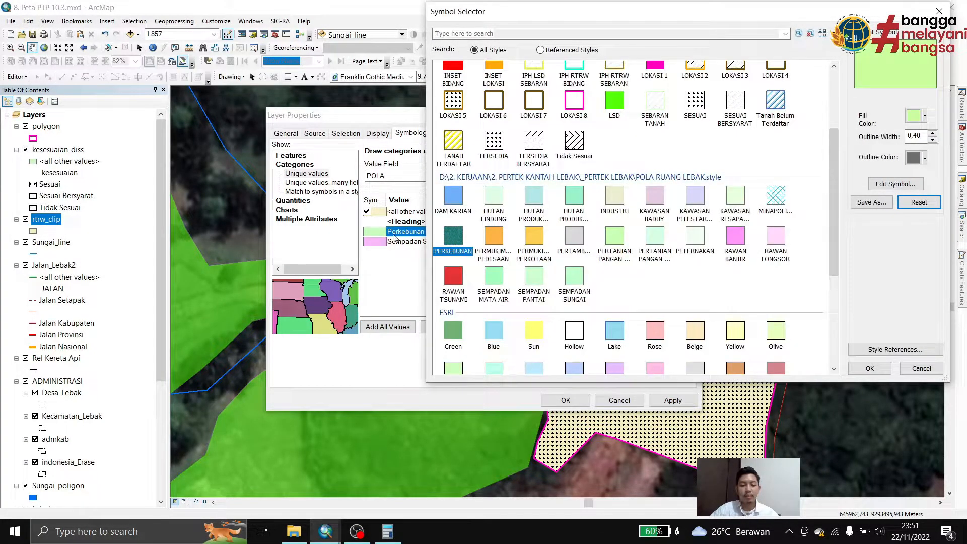
click(868, 368)
double_click(378, 242)
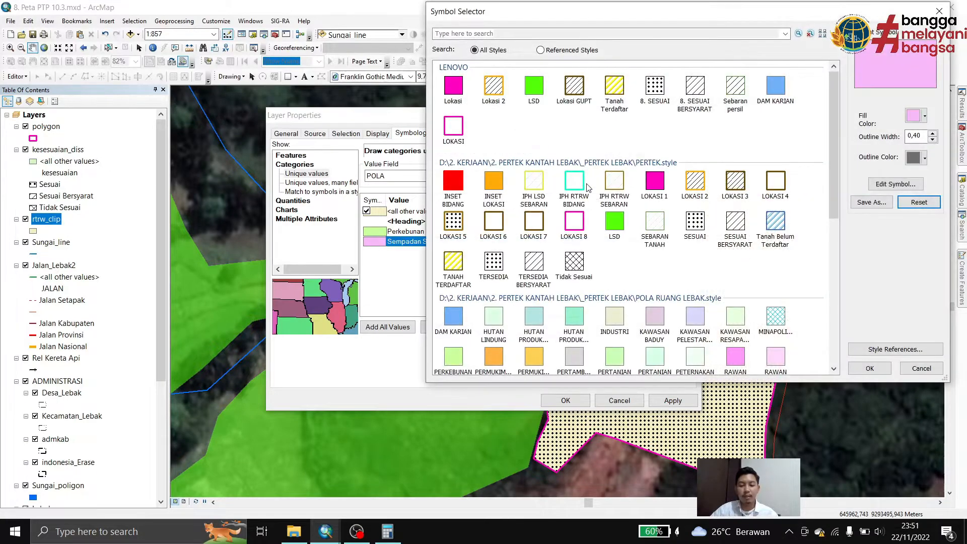
scroll(588, 188, down, 3)
click(534, 278)
click(575, 279)
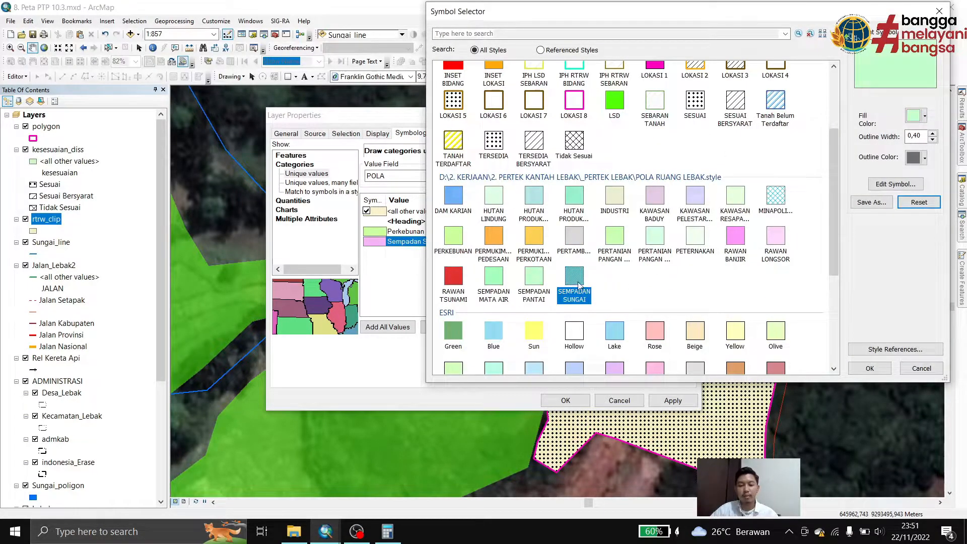
click(879, 369)
click(566, 401)
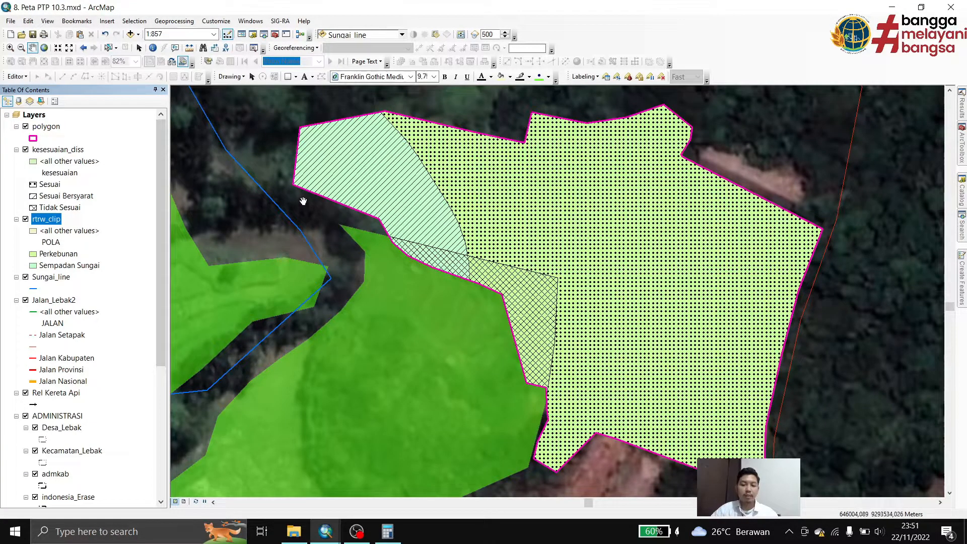
Switch to the page layout and zoom the main data frame to the polygon layer's extent
click(184, 502)
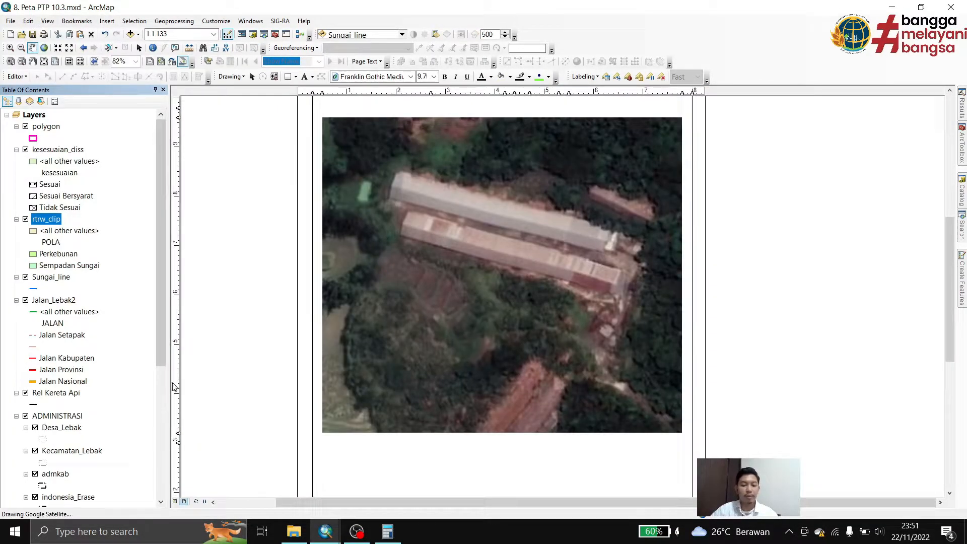
ctrl+click(46, 127)
click(46, 127)
right_click(45, 127)
click(106, 187)
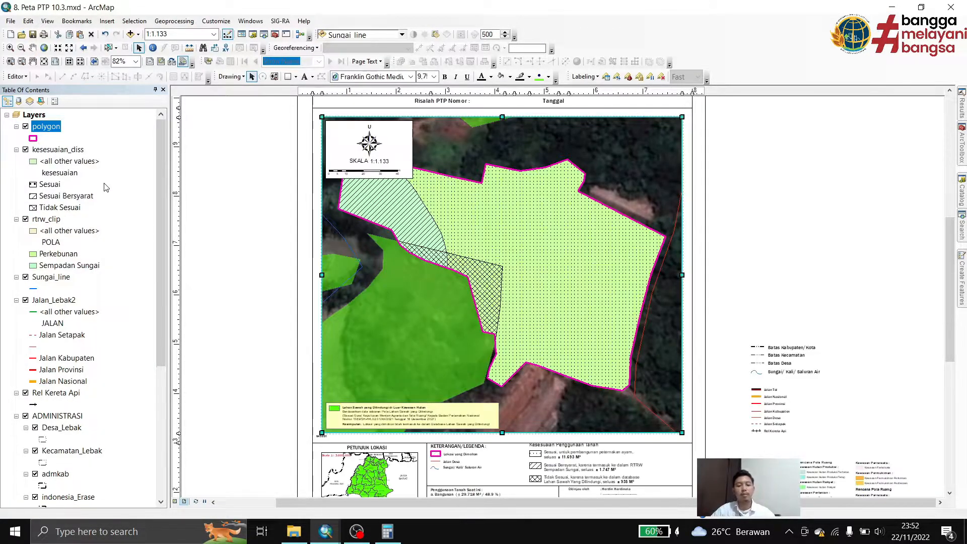
Set the scale of the layout's main map to 1:5.000
click(179, 35)
text(5.000)
key(Return)
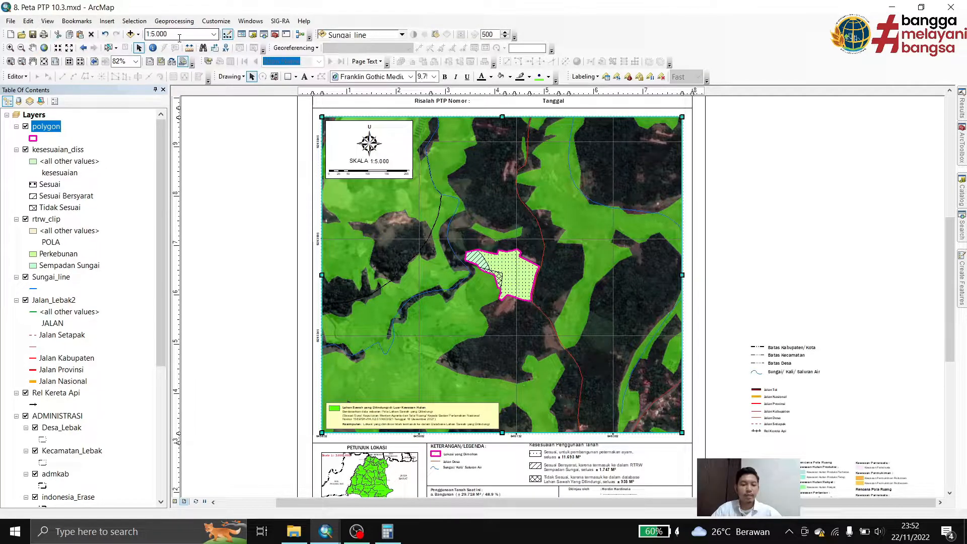
click(721, 164)
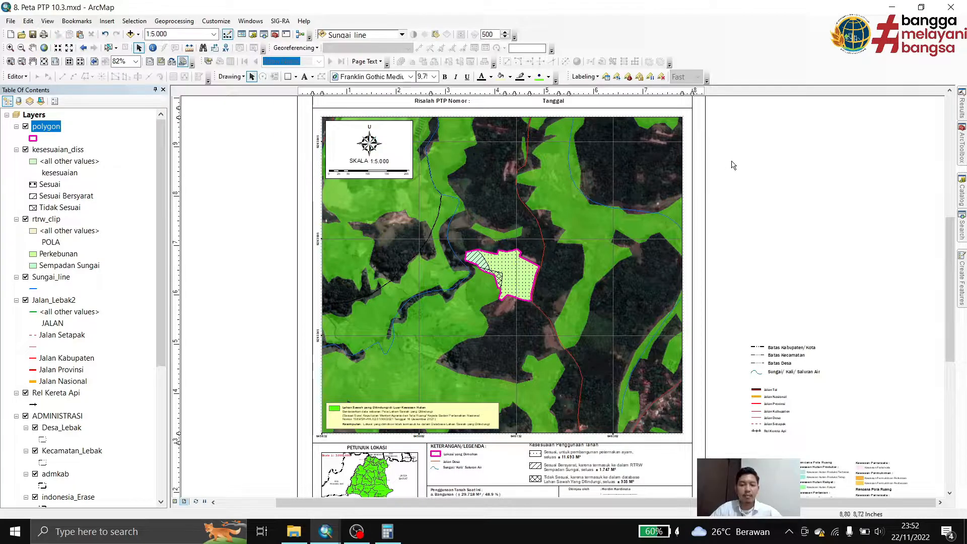
Check the X and Y axis intervals of the main data frame's measured grid without changing them
click(637, 140)
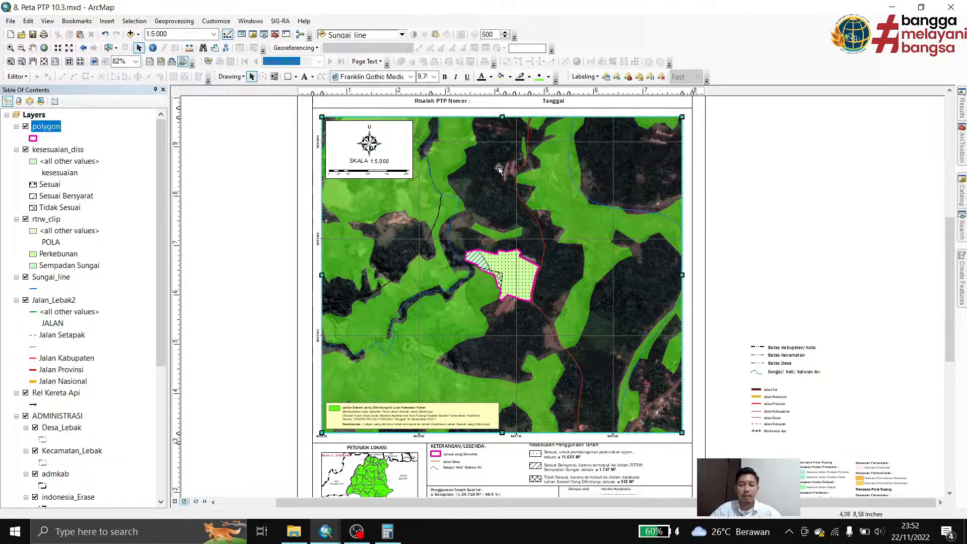
right_click(526, 229)
click(556, 418)
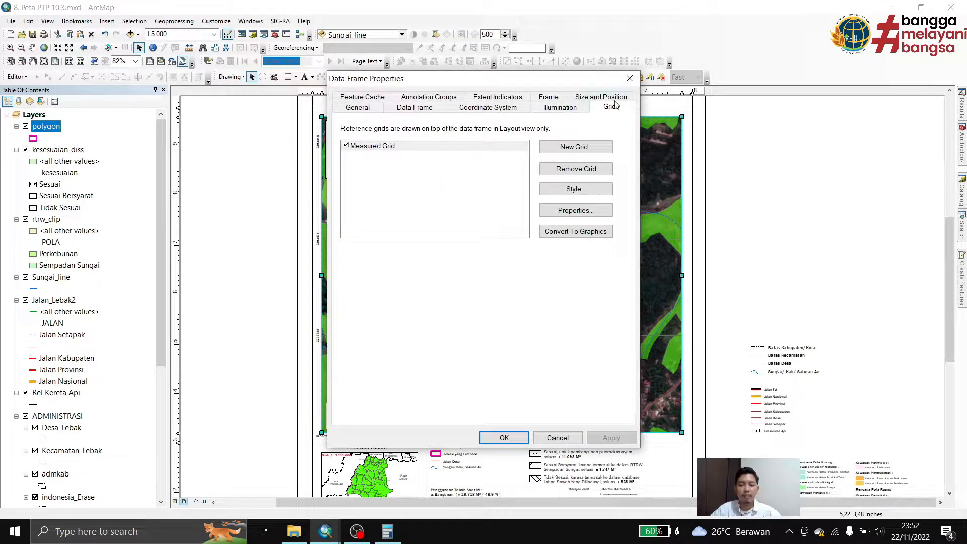
double_click(377, 147)
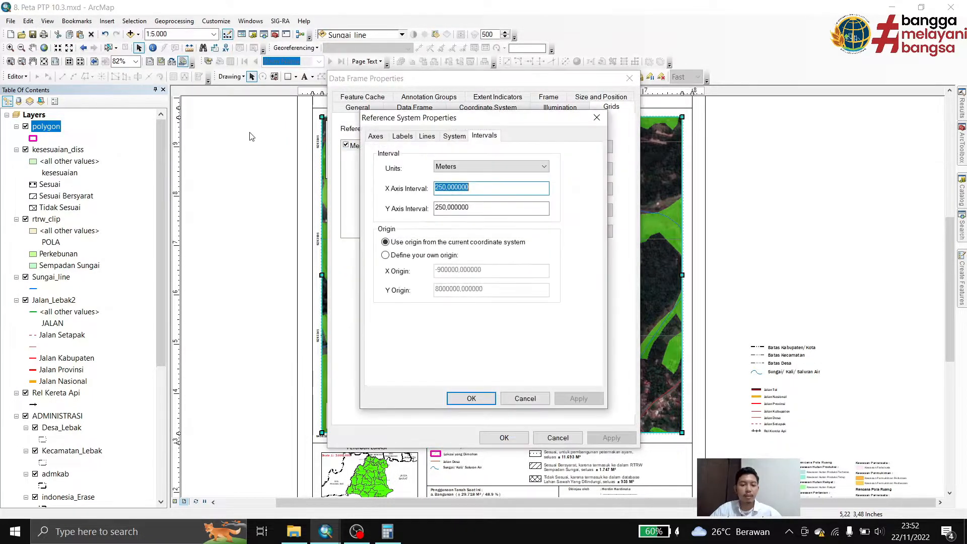
drag(466, 120, 730, 82)
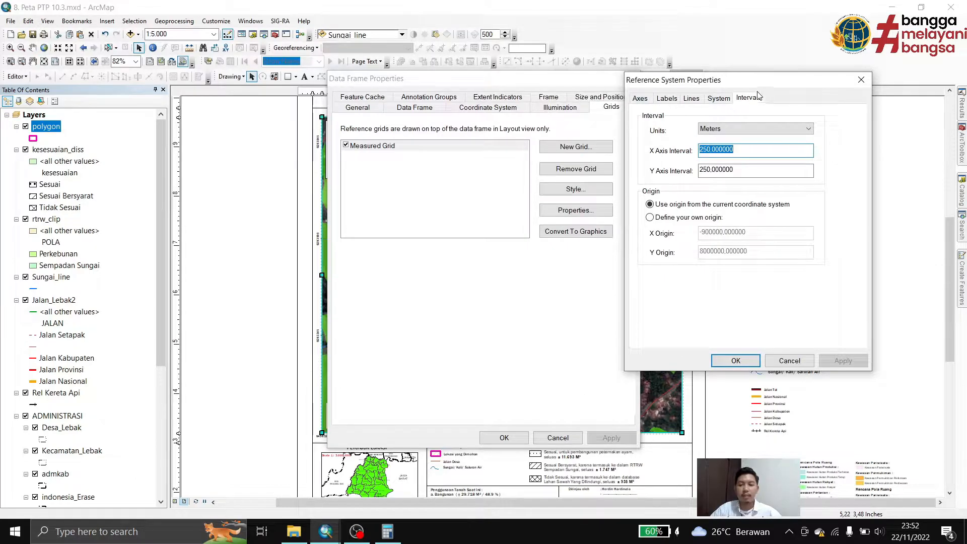
click(719, 151)
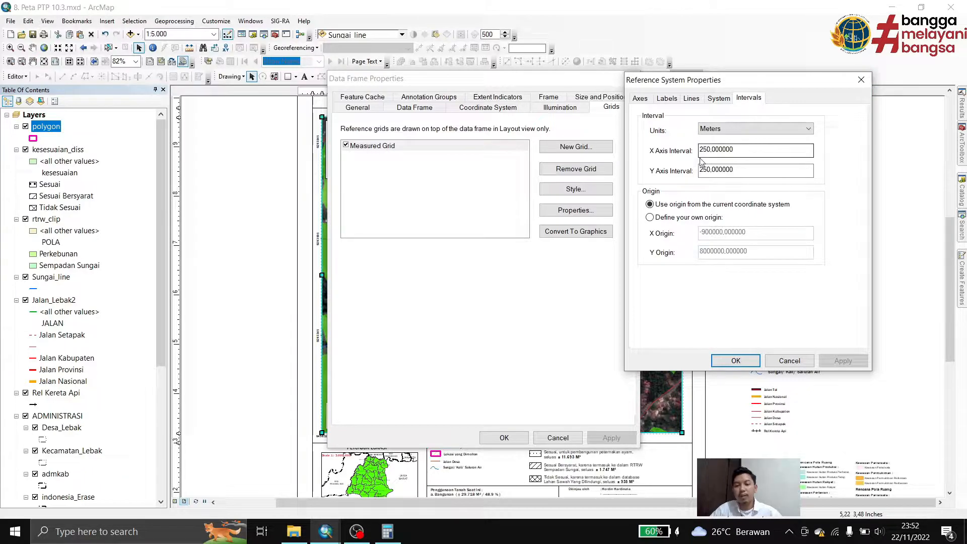
click(862, 80)
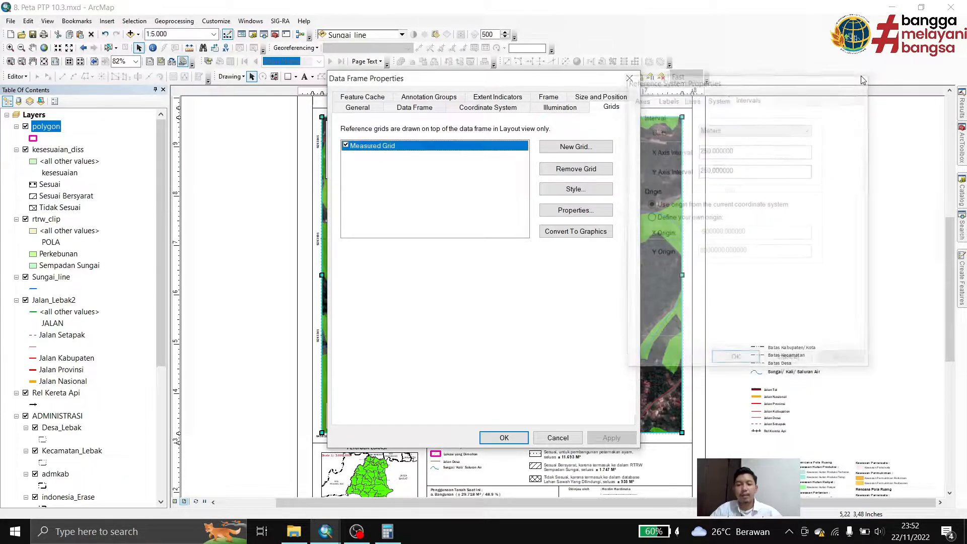
mouse_move(537, 80)
mouse_down()
mouse_move(879, 53)
mouse_move(530, 81)
mouse_move(550, 80)
mouse_up()
click(644, 78)
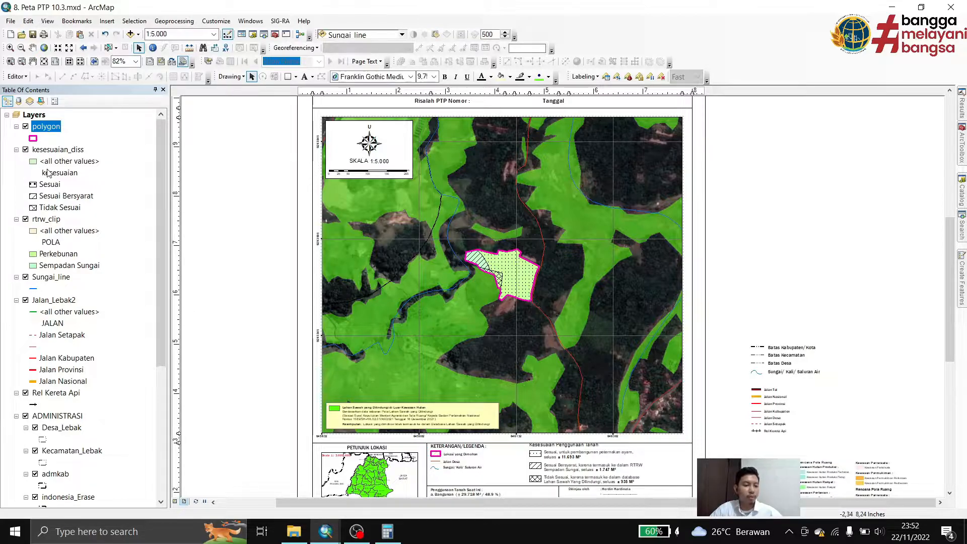
Increase the transparency of the rtrw_clip layer so the imagery shows through the location
click(47, 220)
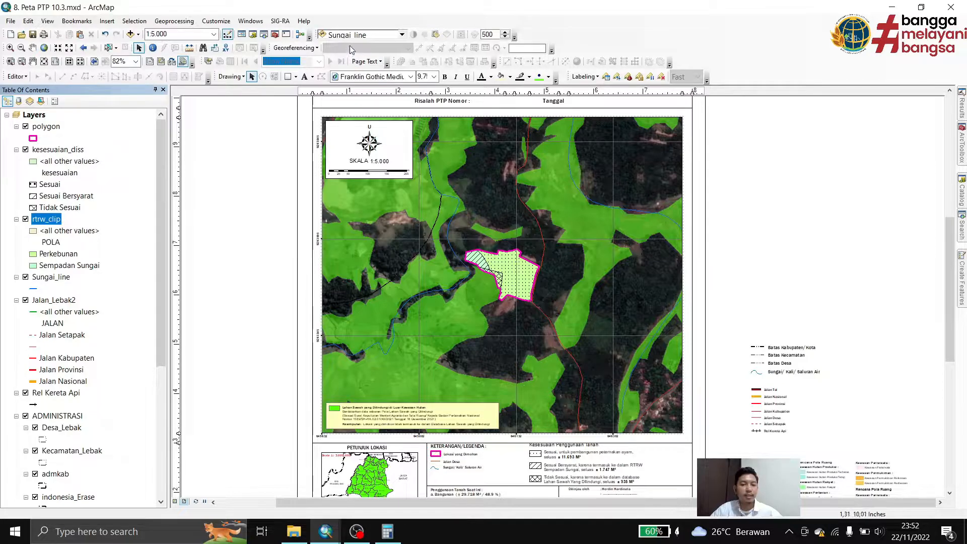
click(403, 35)
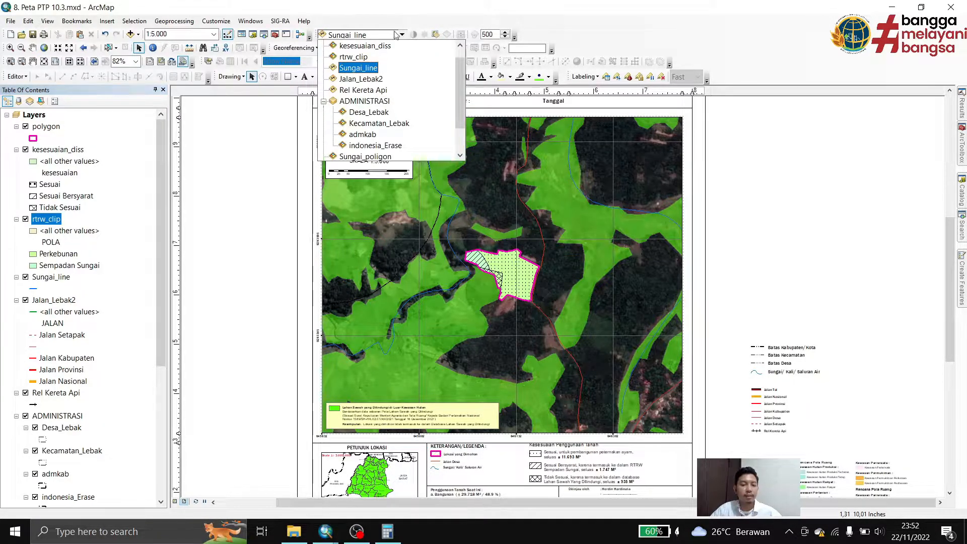
scroll(376, 92, up, 1)
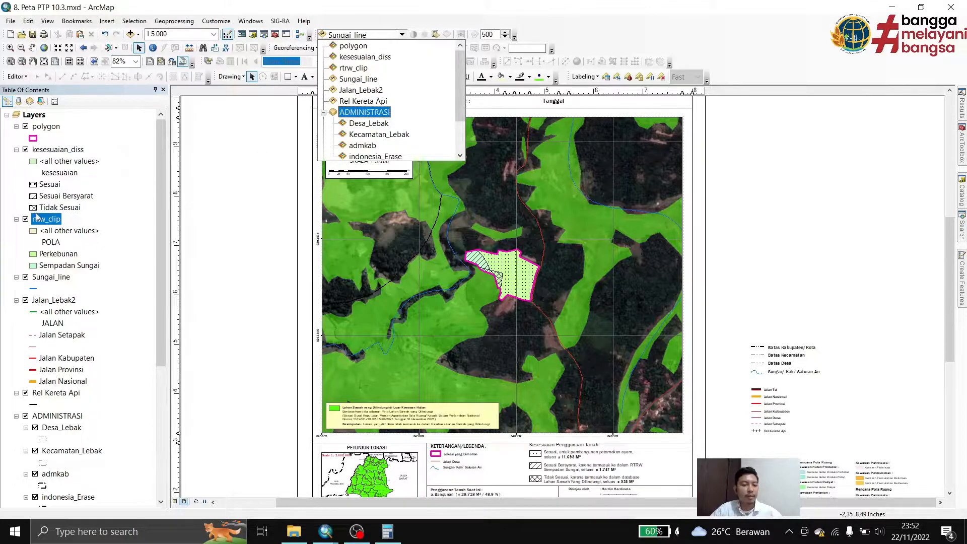
click(355, 71)
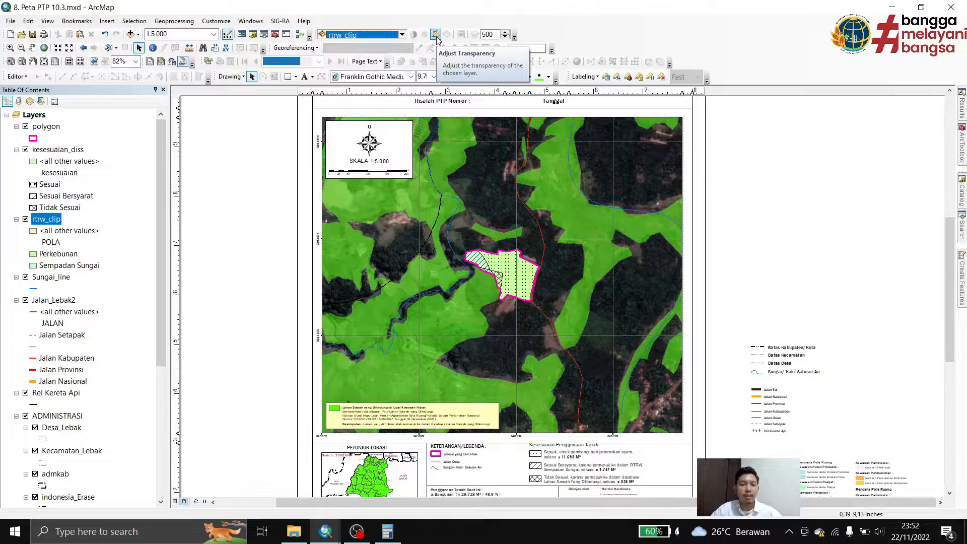
click(436, 35)
drag(478, 115, 478, 96)
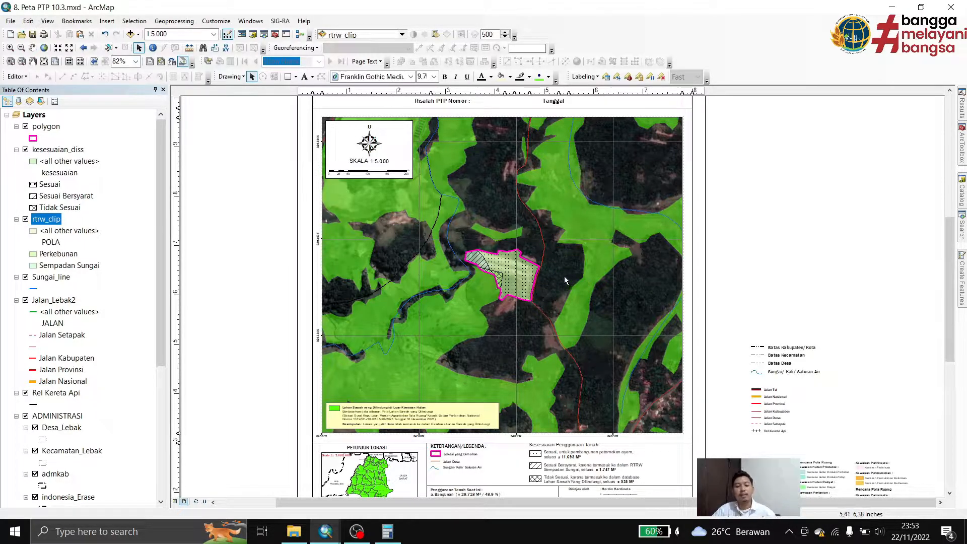
Change the Kesimpulan text in the protected rice field box to "Lokasi yang dimohon sebagian termasuk ke dalam Database Lahan Sawah yang Dilindungi"
drag(410, 319, 492, 188)
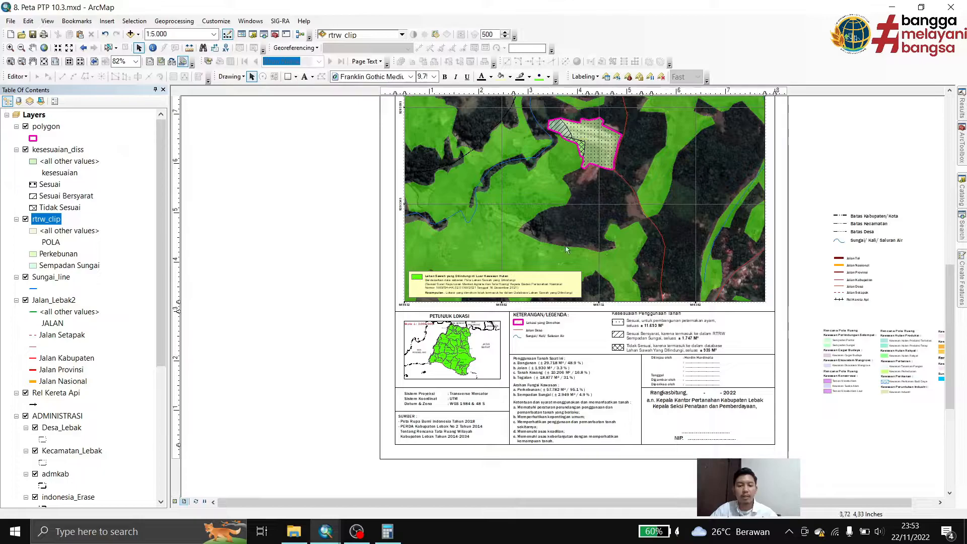
scroll(447, 288, up, 4)
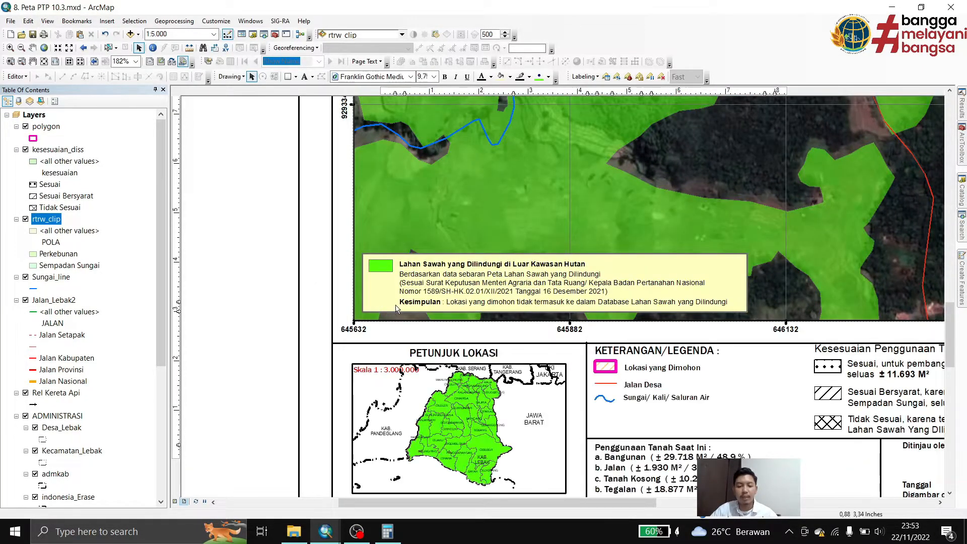
double_click(476, 305)
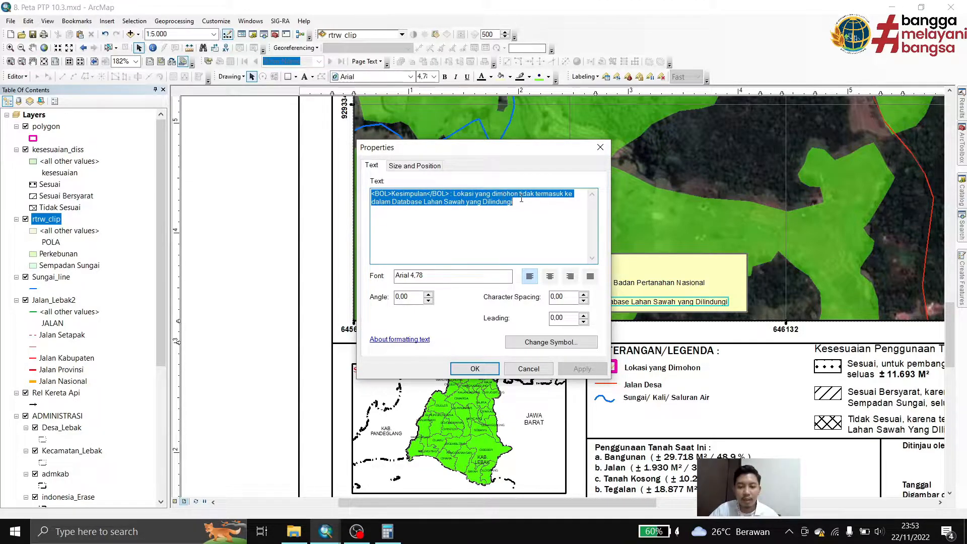
drag(521, 199, 524, 196)
text(seb)
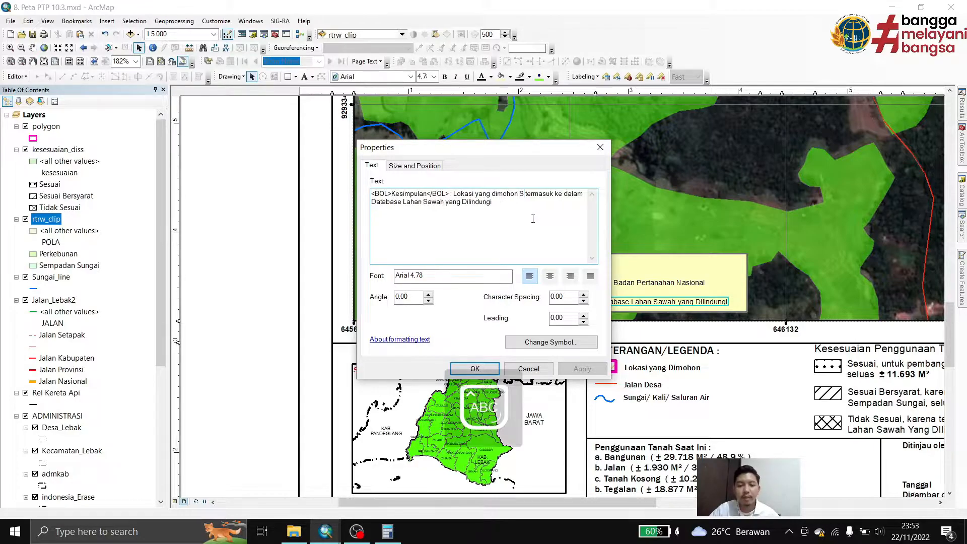
text(agian)
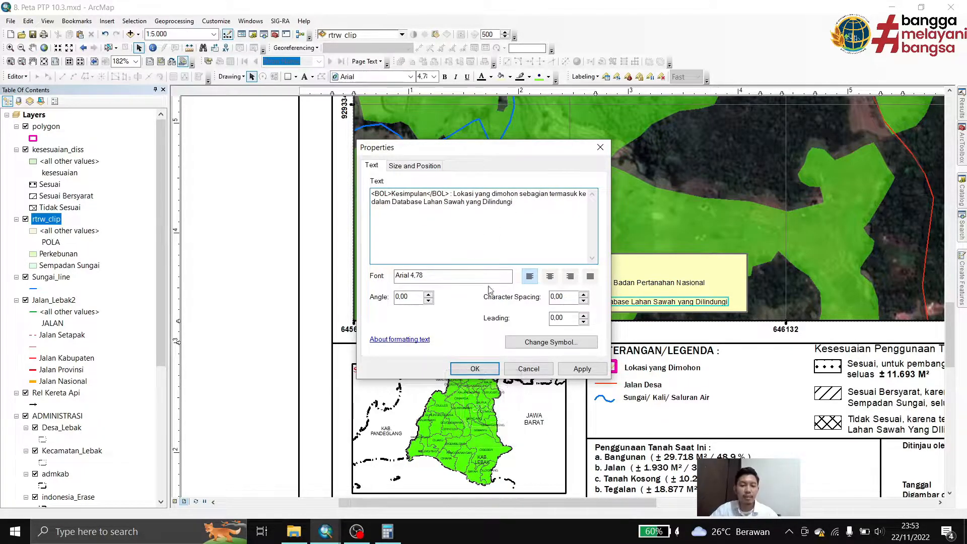
click(463, 370)
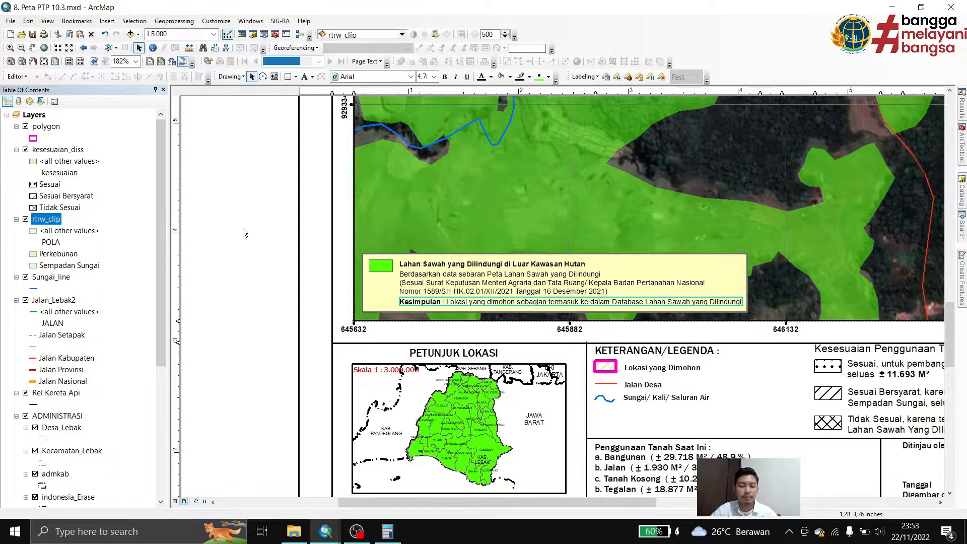
click(270, 202)
Activate the PETUNJUK LOKASI inset data frame and add polygon.shp from the polygon folder to it
scroll(275, 201, down, 1)
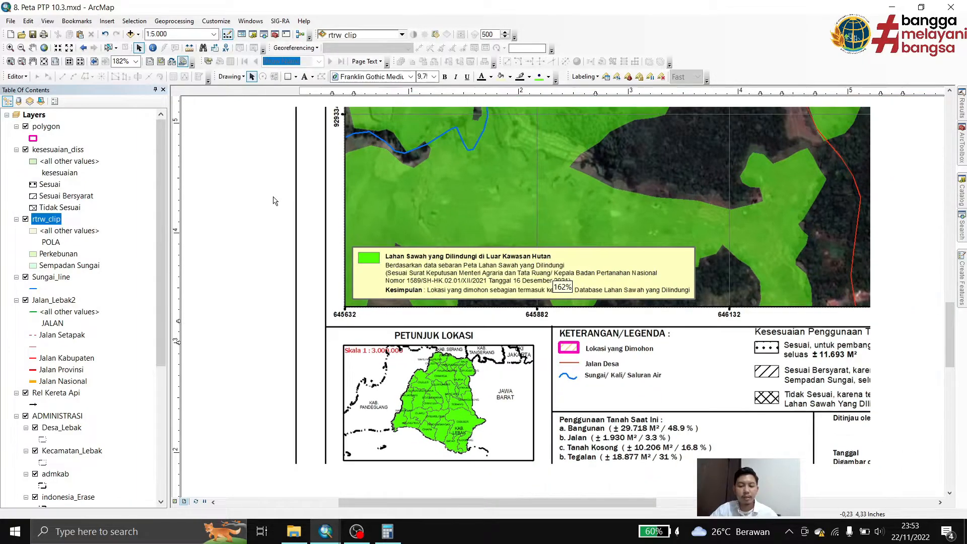
drag(313, 273, 350, 250)
scroll(350, 250, down, 1)
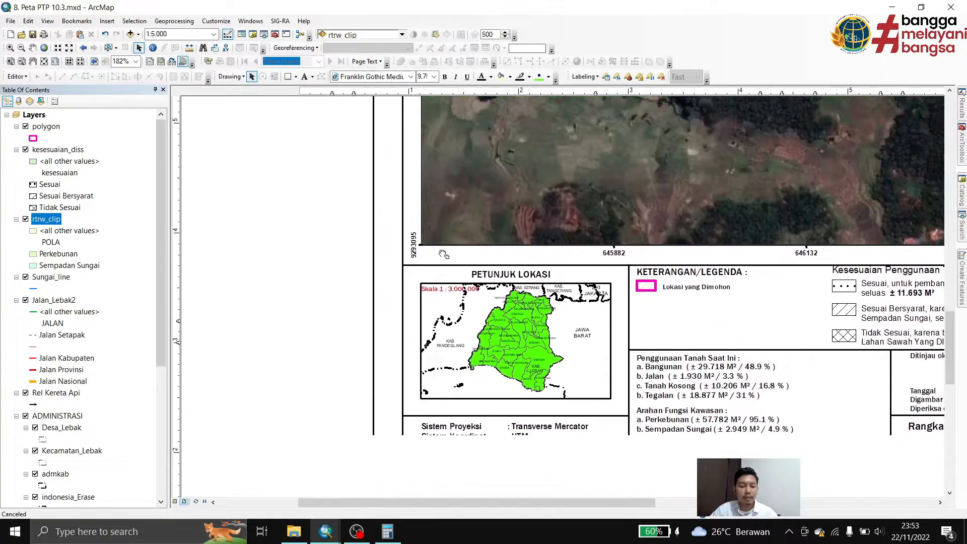
click(515, 347)
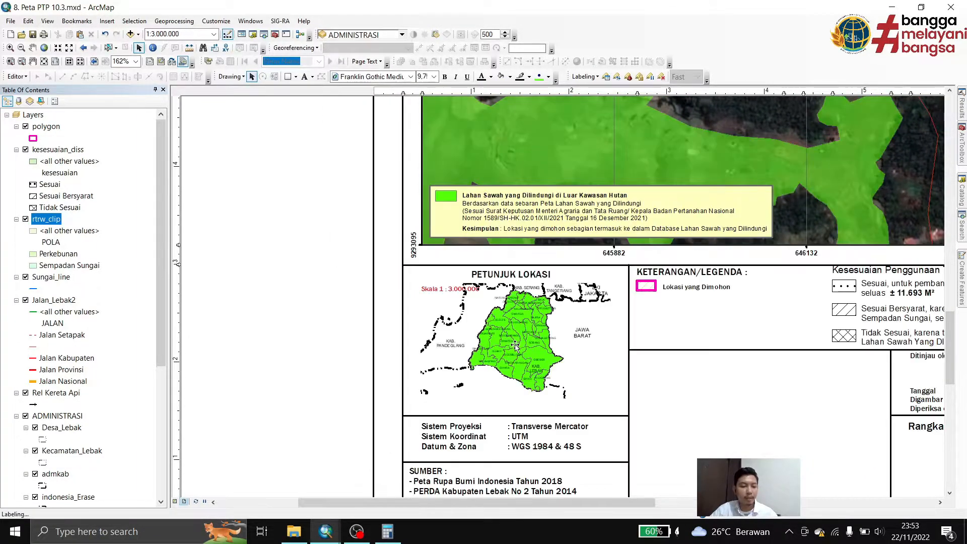
click(131, 34)
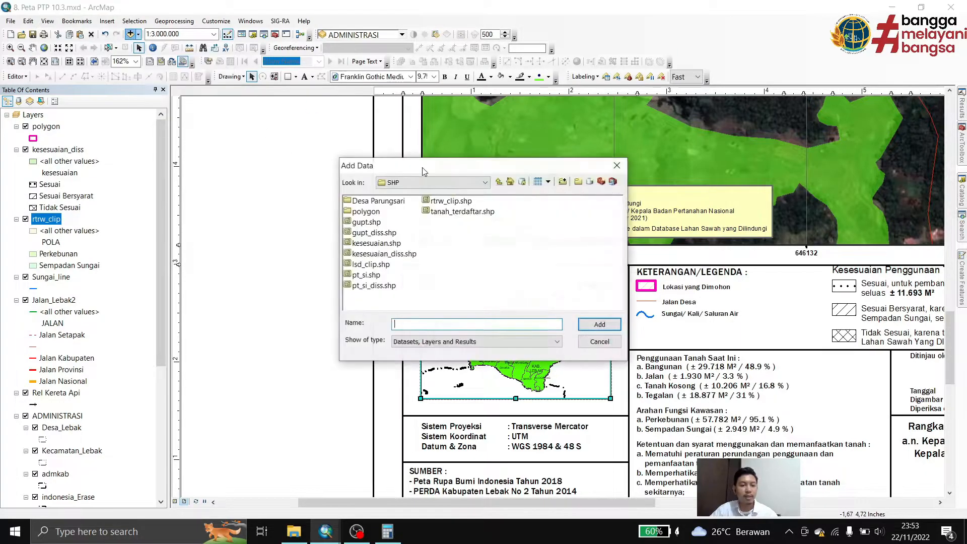
click(363, 211)
double_click(363, 212)
click(368, 201)
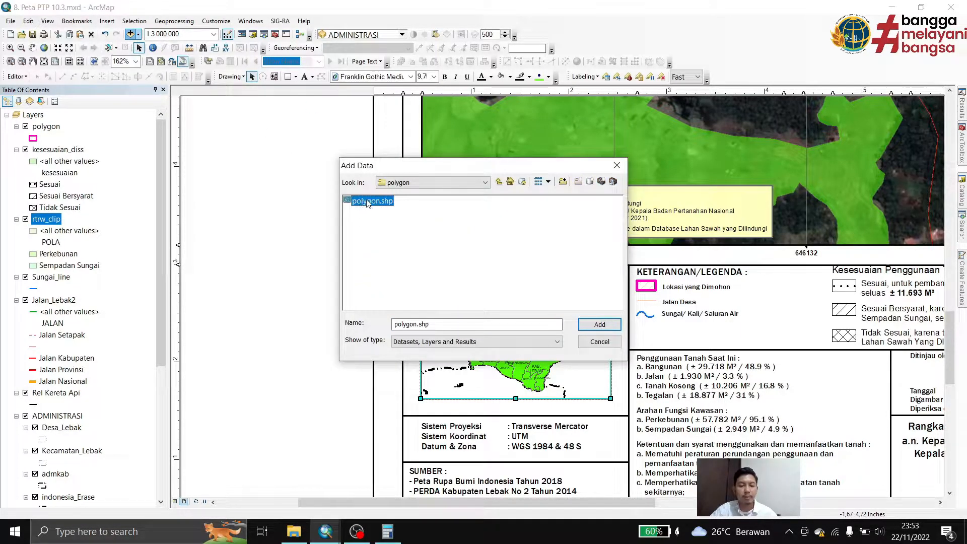
click(600, 324)
Symbolize the inset's polygon layer with the INSET BIDANG style symbol and make the main data frame active again
scroll(62, 274, down, 4)
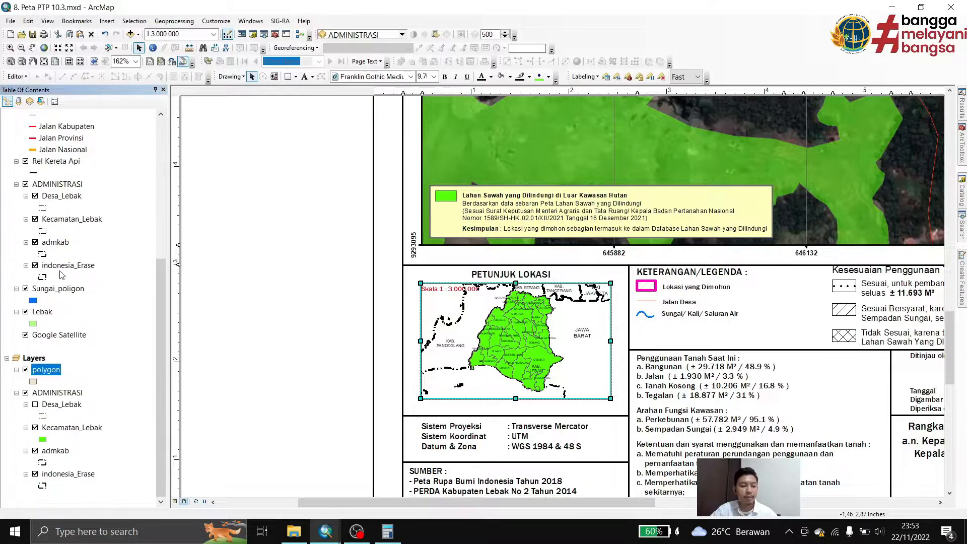
click(33, 382)
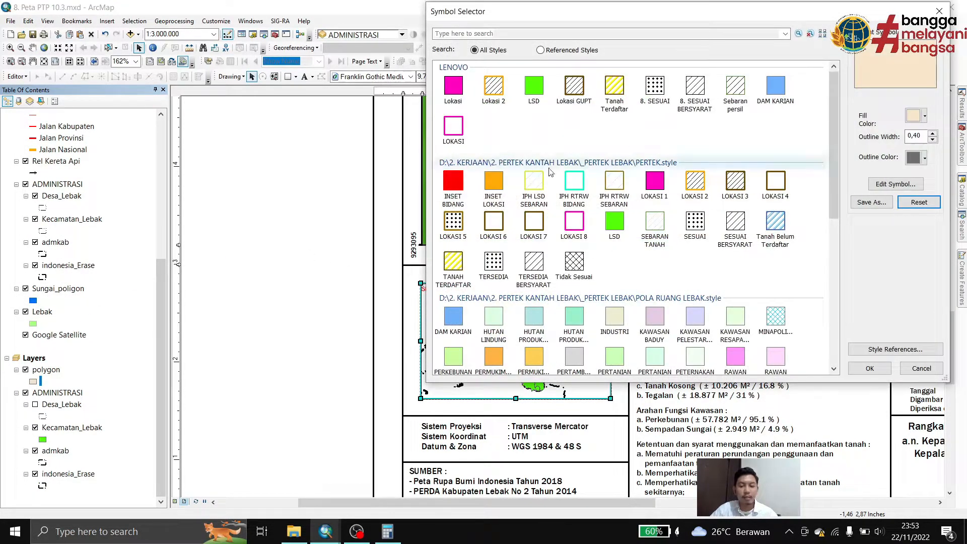
click(455, 197)
click(864, 372)
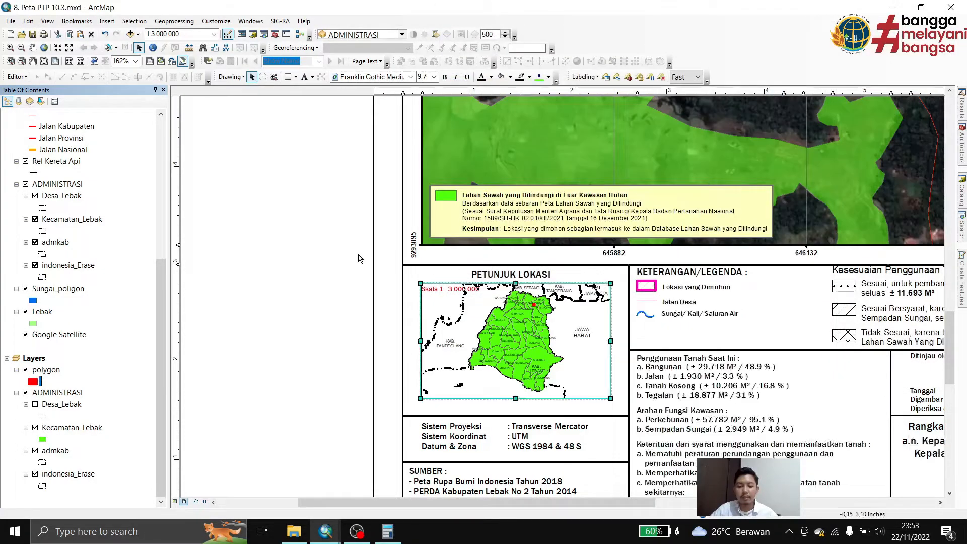
click(488, 158)
Compare the areas in the kesesuaian_diss attribute table with those in the Kesesuaian Penggunaan Tanah legend
scroll(484, 222, down, 4)
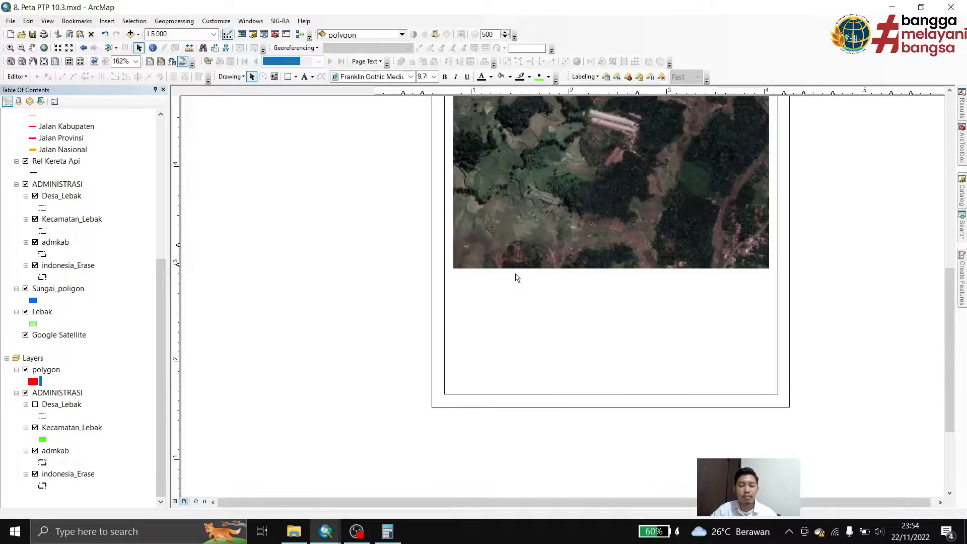
scroll(504, 323, up, 3)
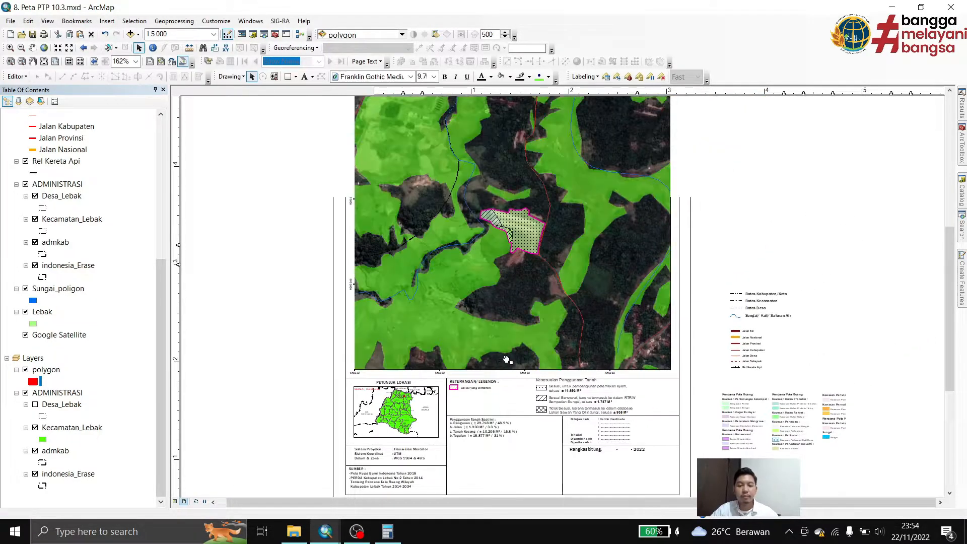
scroll(564, 421, up, 3)
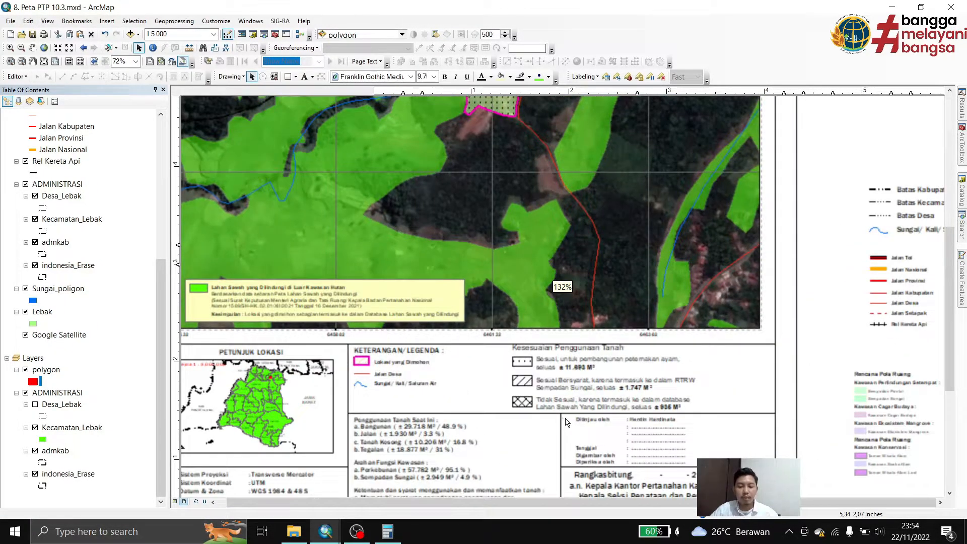
scroll(625, 418, up, 1)
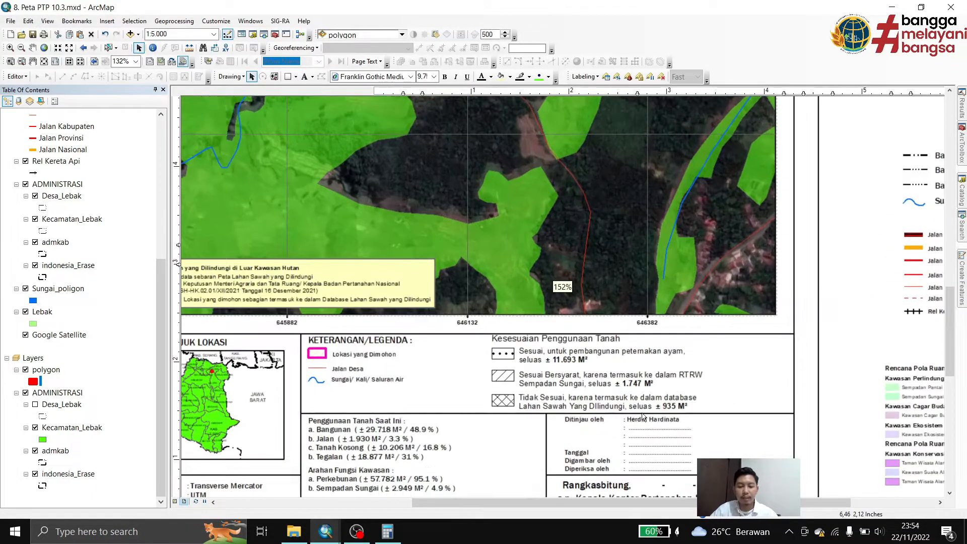
scroll(68, 293, up, 7)
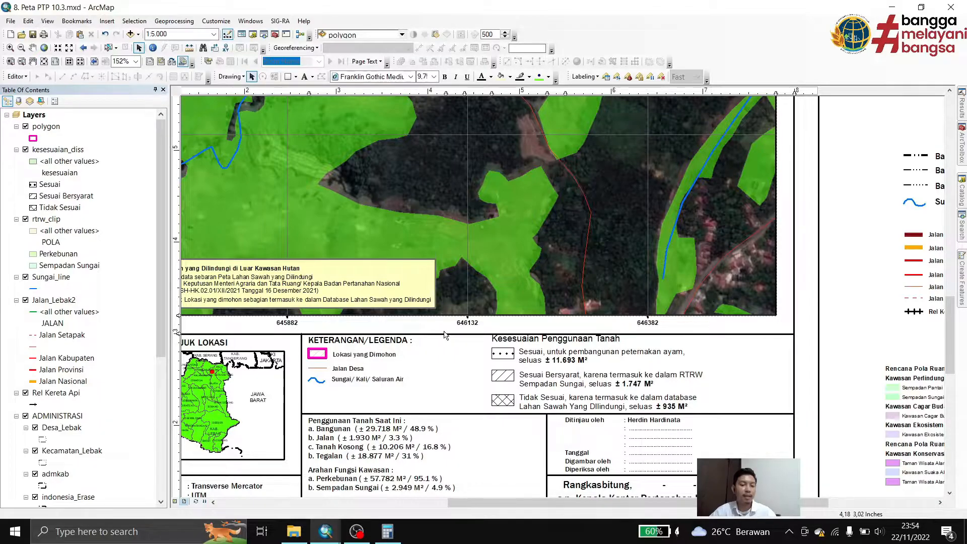
right_click(44, 149)
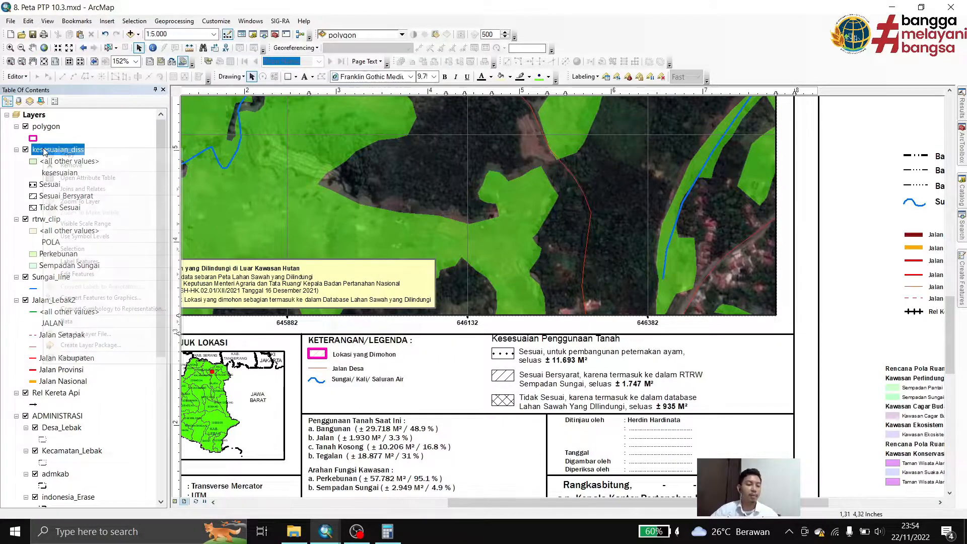
click(132, 178)
drag(419, 382, 332, 328)
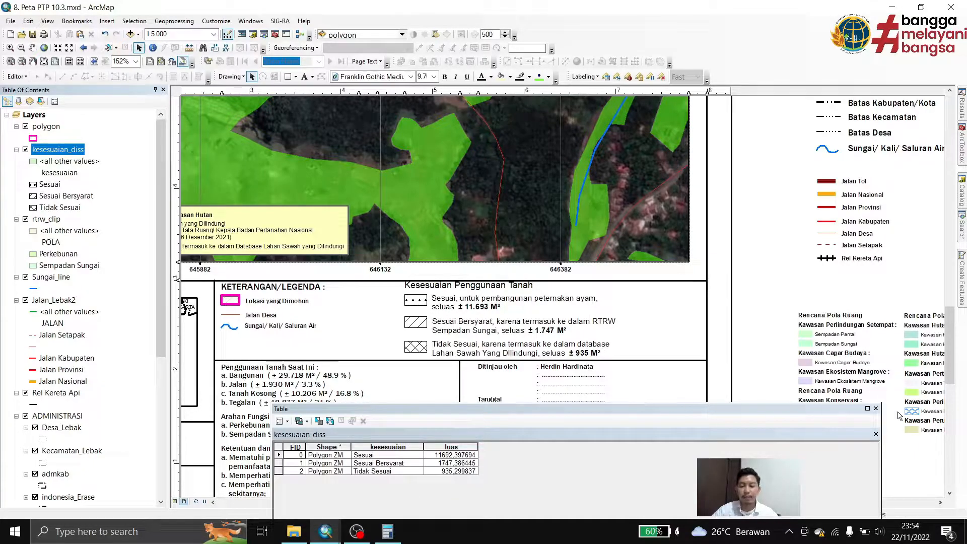
click(877, 409)
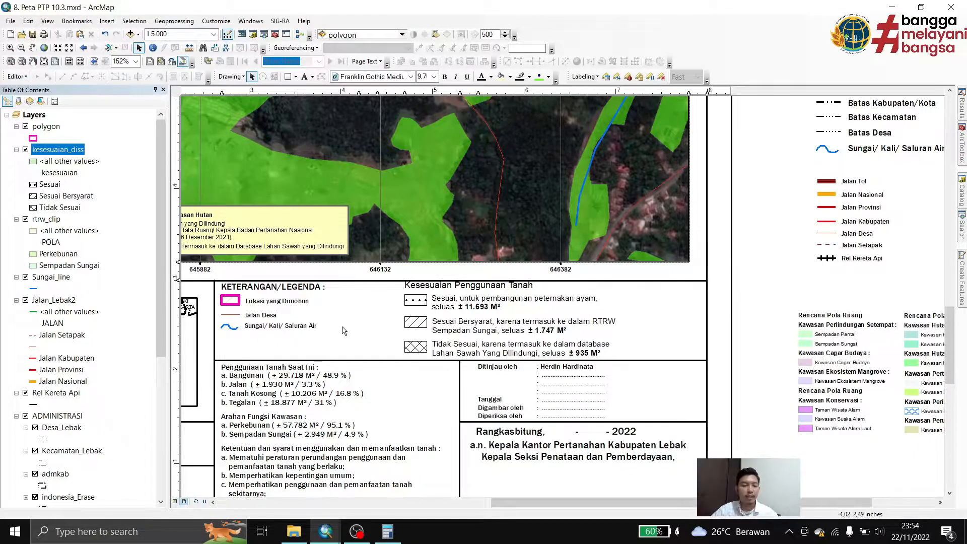
Add pt_si_diss.shp from the SHP folder to the main data frame and turn off its display
drag(306, 366, 428, 197)
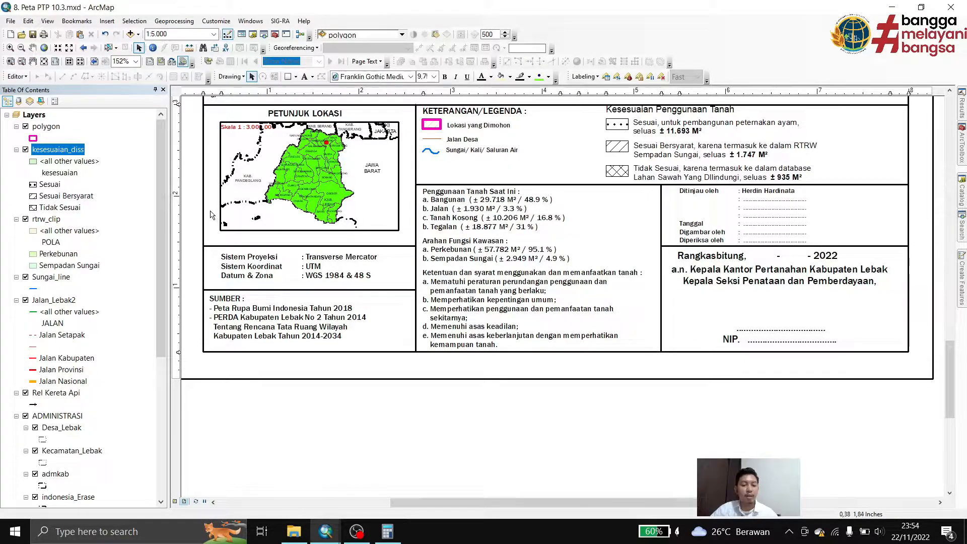
click(130, 33)
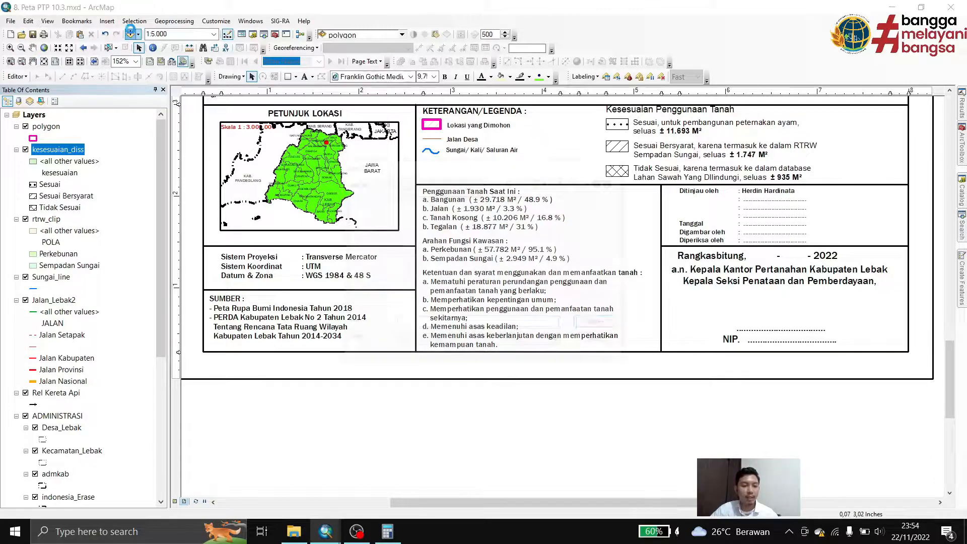
click(499, 182)
drag(436, 167, 664, 111)
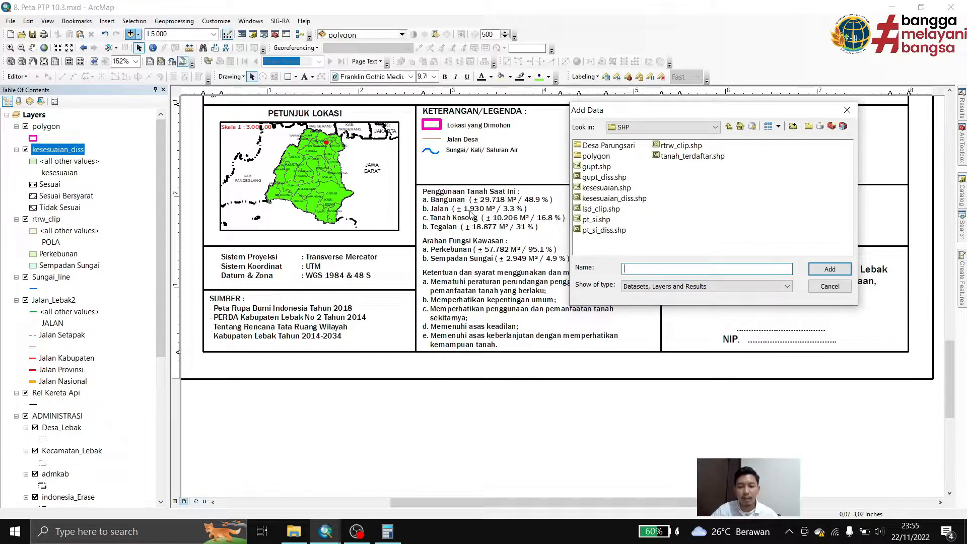
click(598, 232)
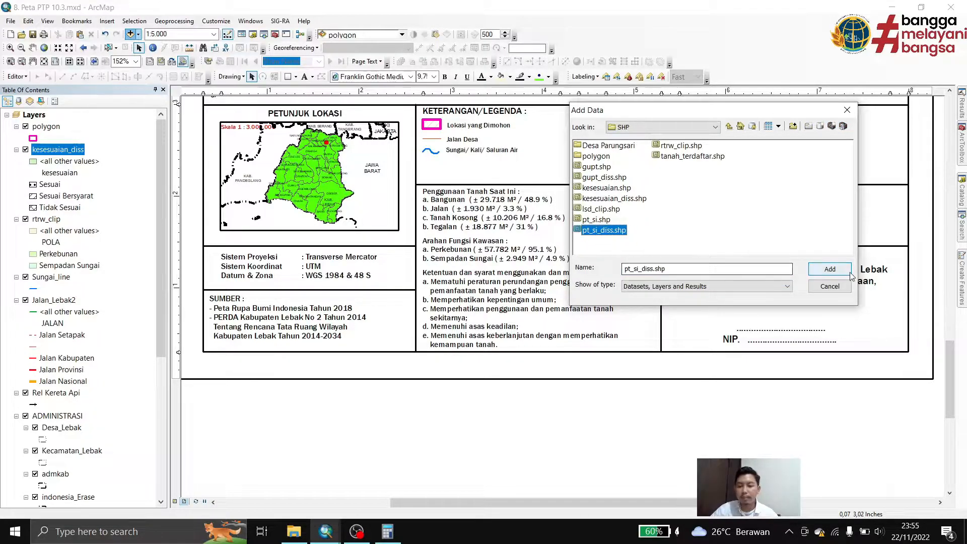
click(830, 270)
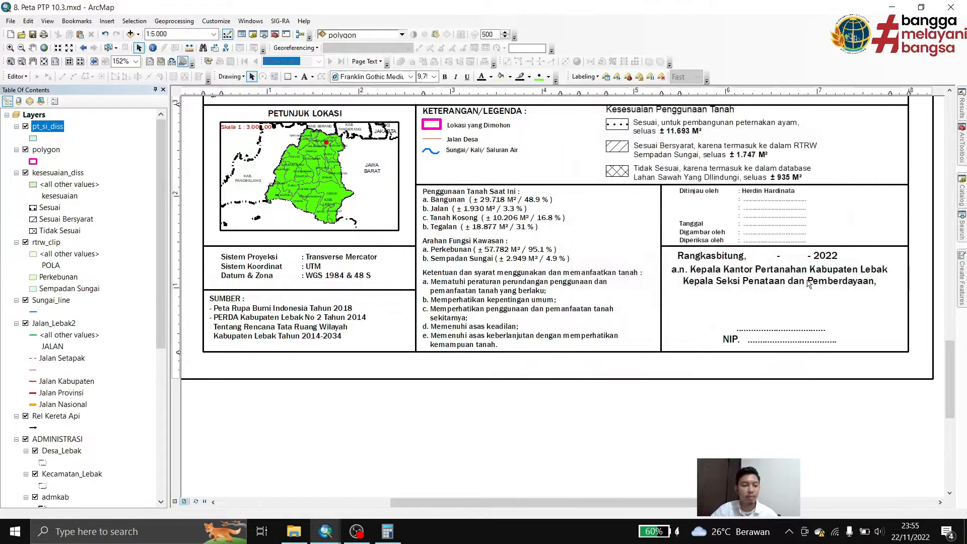
click(26, 126)
Open the pt_si_diss attribute table and add a Short Integer field named persentase
right_click(50, 129)
click(128, 154)
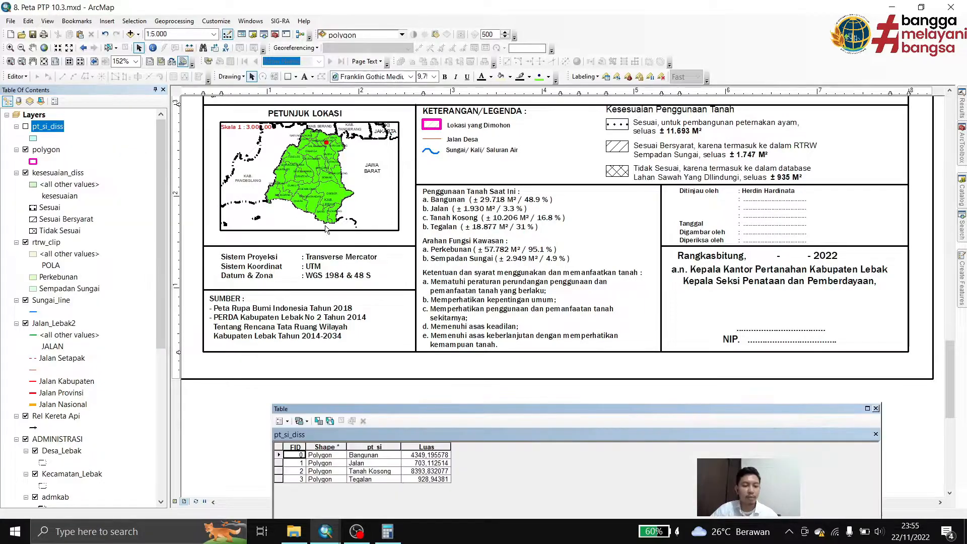
drag(445, 407, 450, 339)
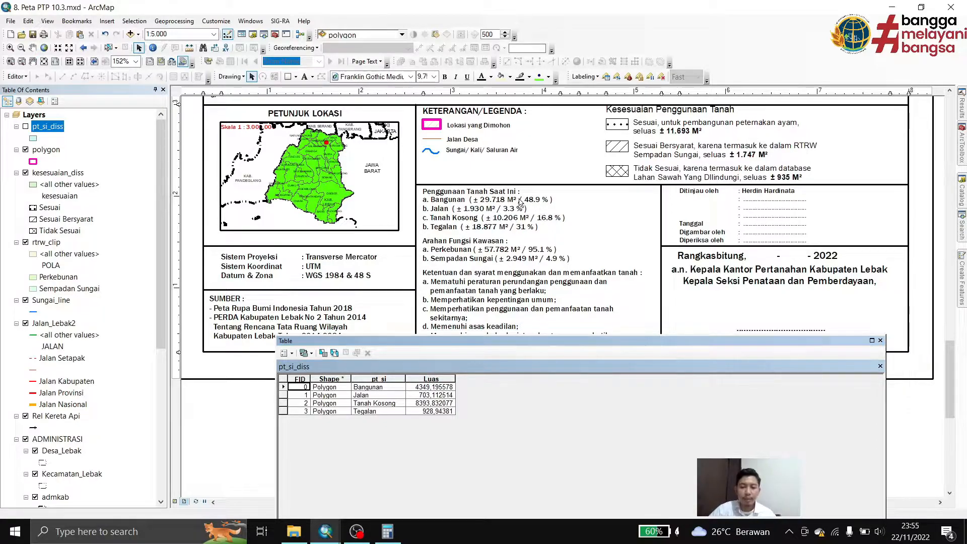
click(293, 354)
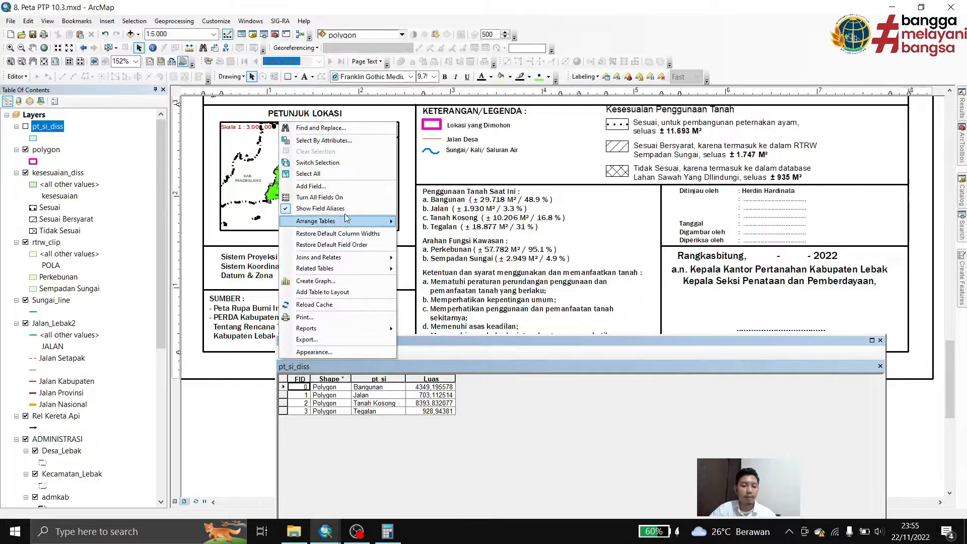
click(346, 187)
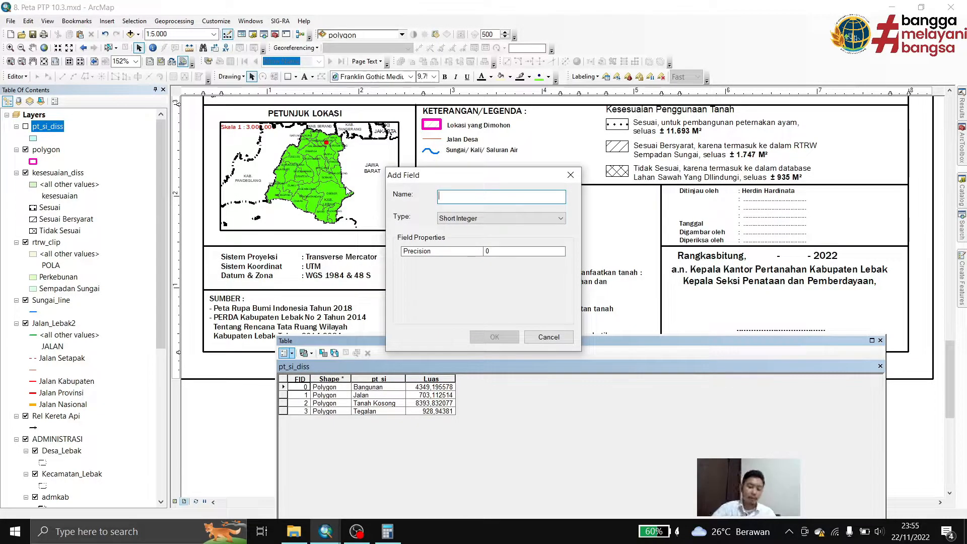
text(persentase)
click(467, 218)
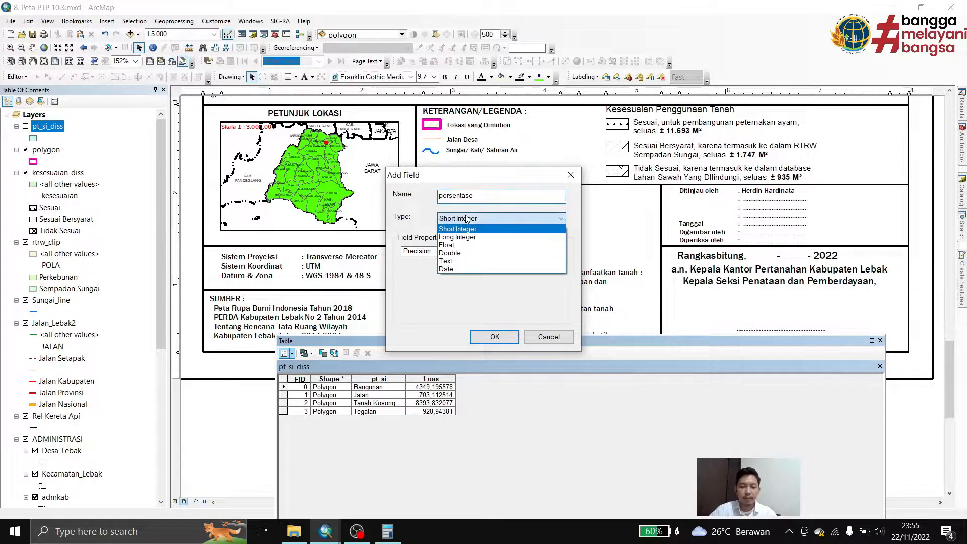
click(469, 230)
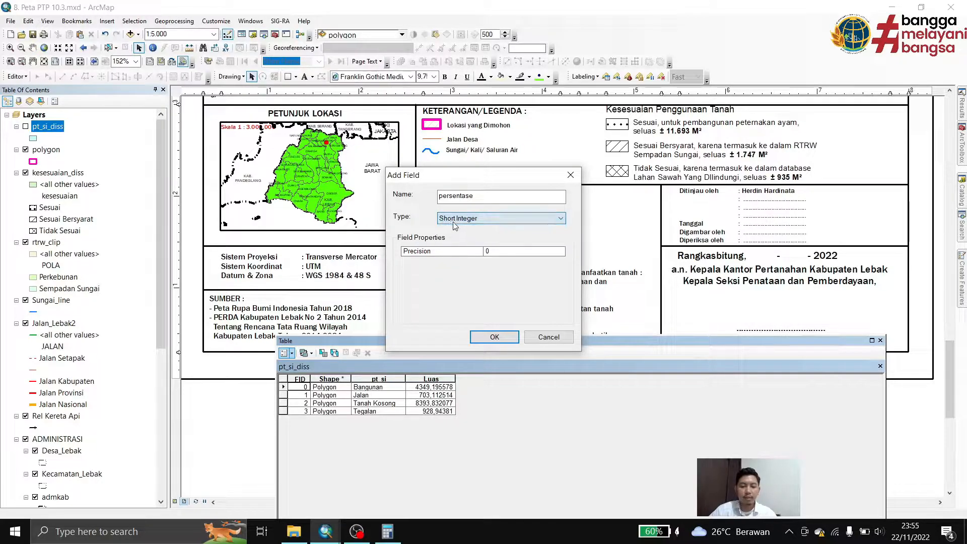
click(494, 337)
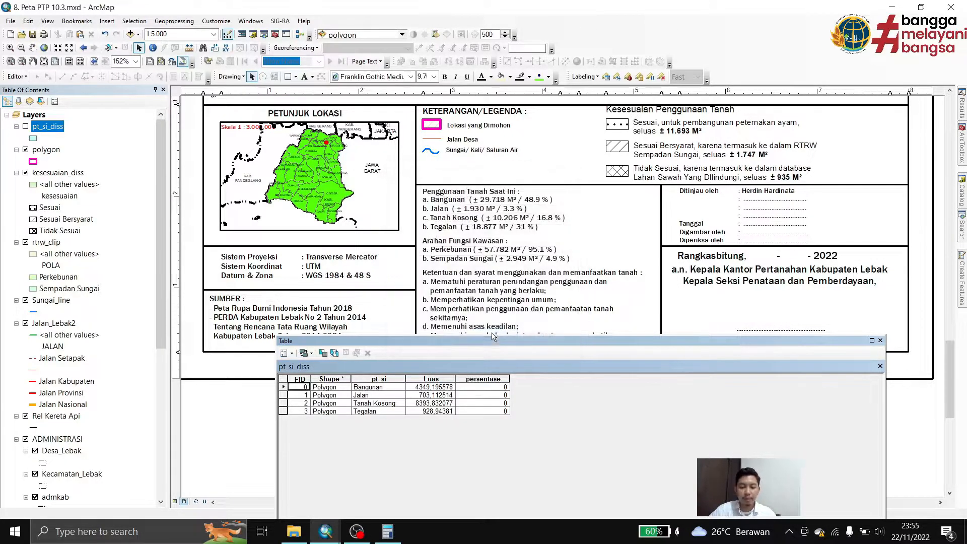
click(487, 380)
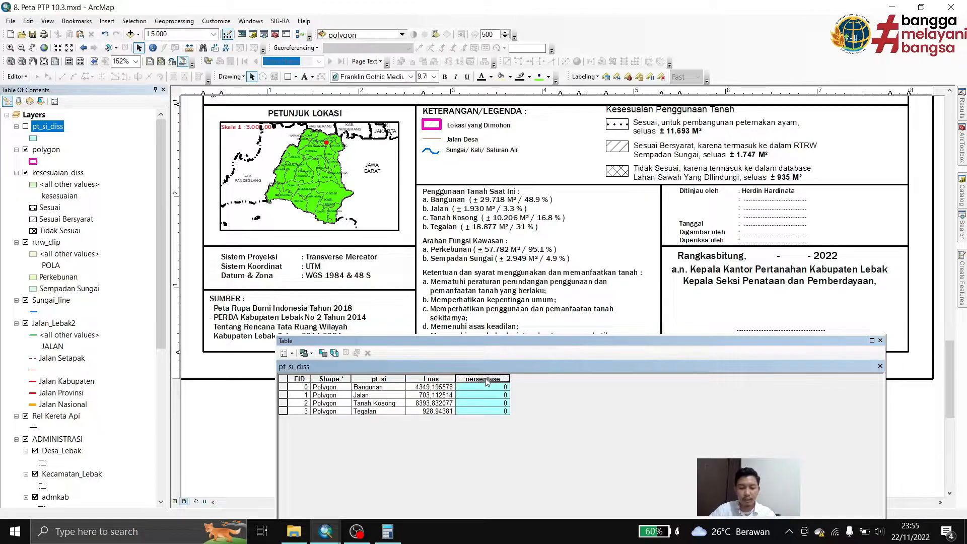
right_click(487, 382)
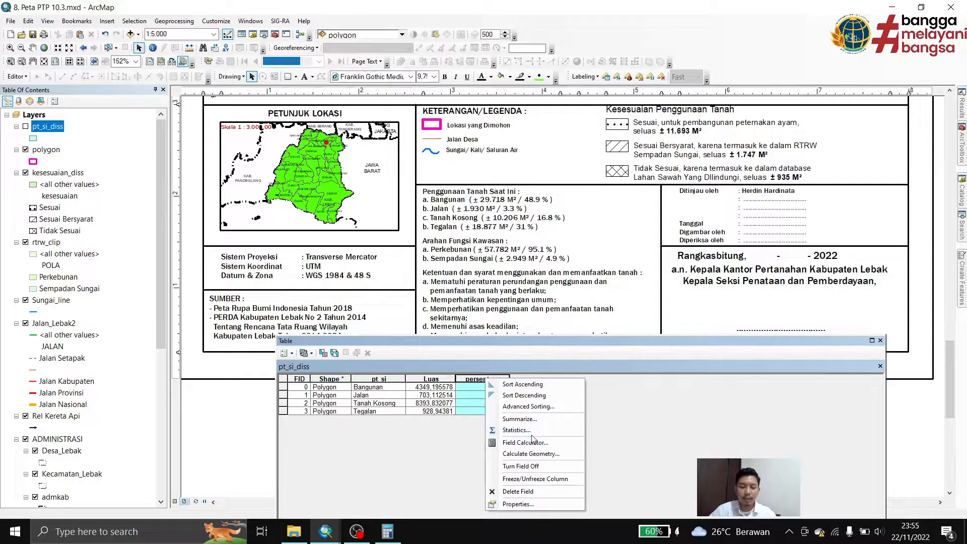
click(507, 444)
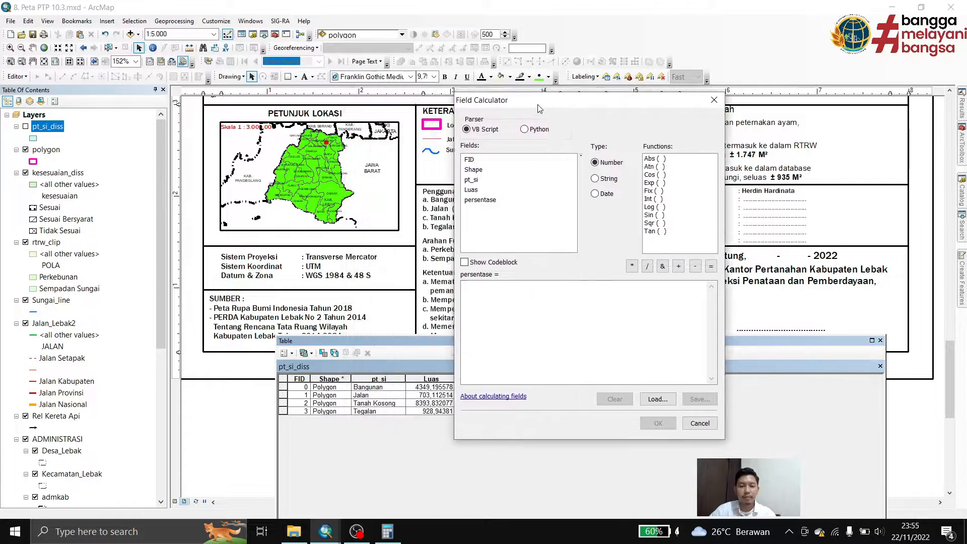
drag(523, 108, 681, 101)
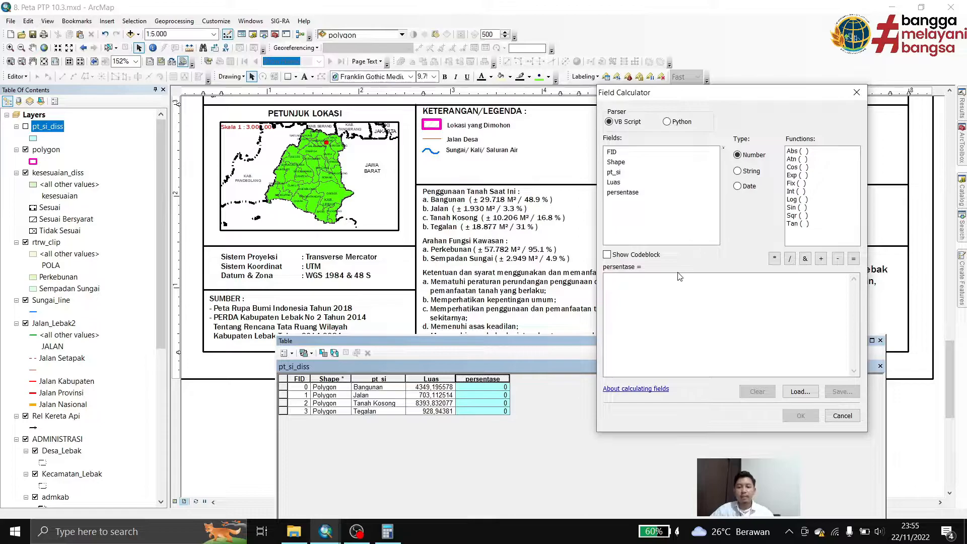
click(633, 303)
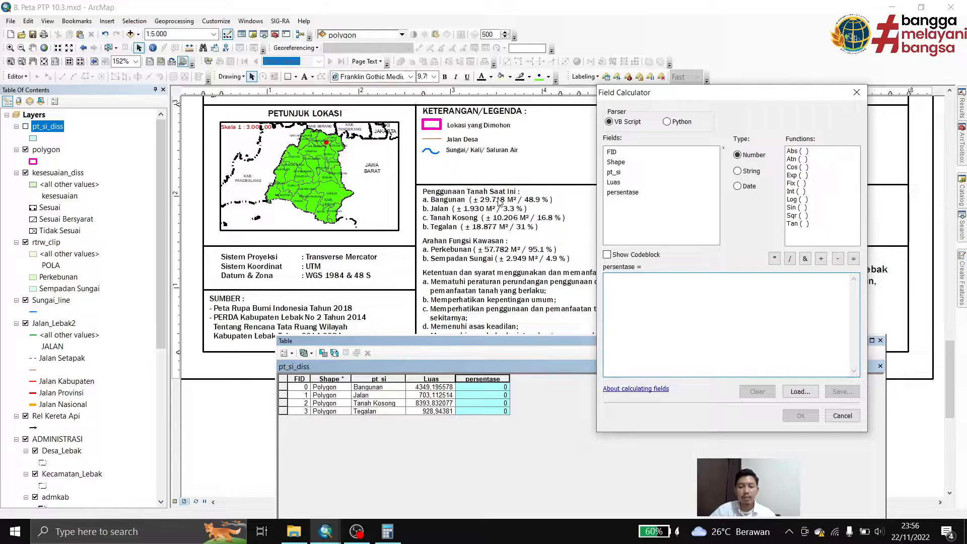
click(857, 92)
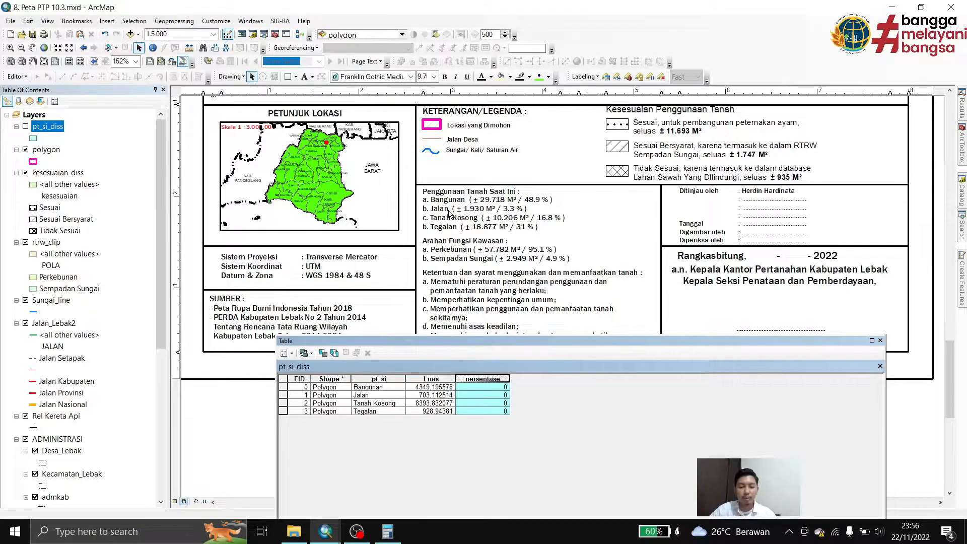
Check the requested area (Luas dimohon) in the map layout's header, keeping the pt_si_diss table open
click(421, 388)
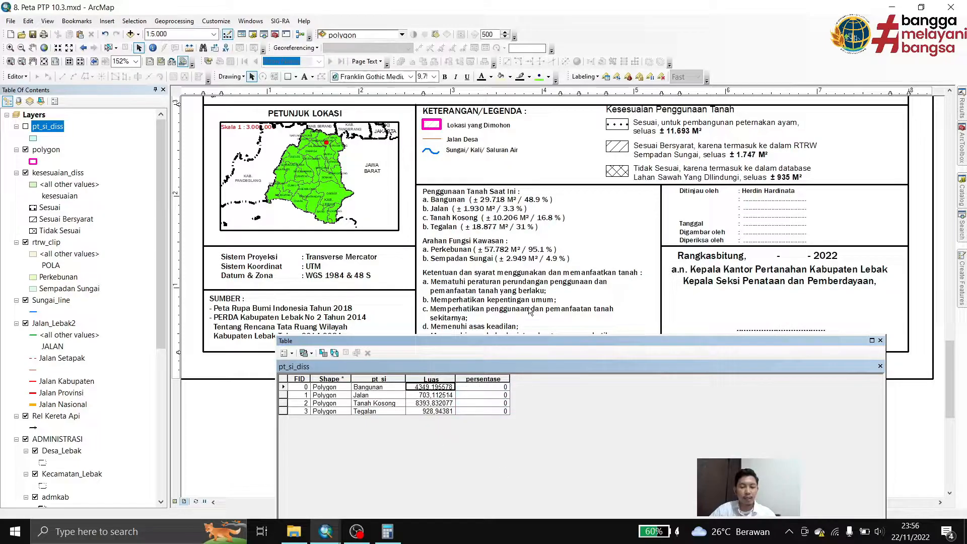
scroll(529, 309, down, 1)
scroll(529, 308, up, 3)
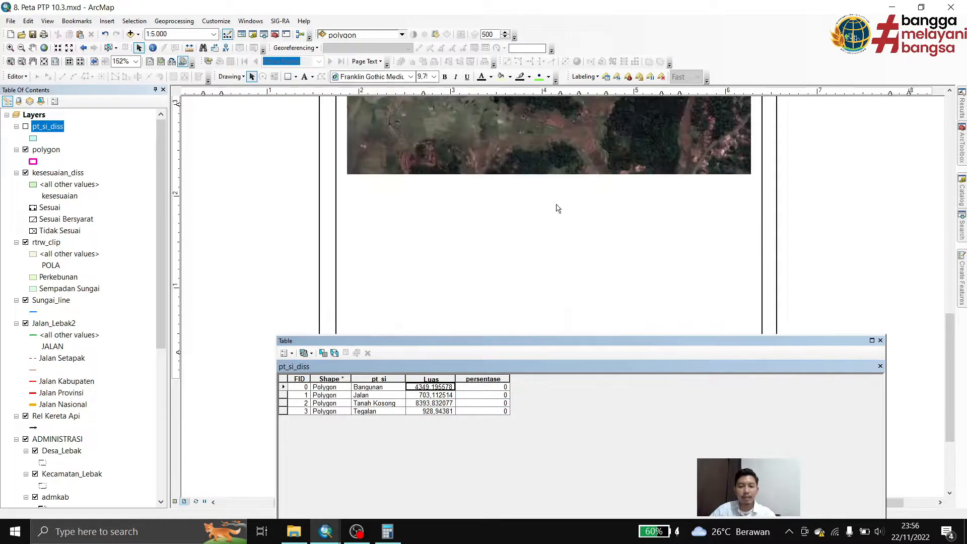
drag(578, 131, 531, 452)
drag(571, 169, 544, 334)
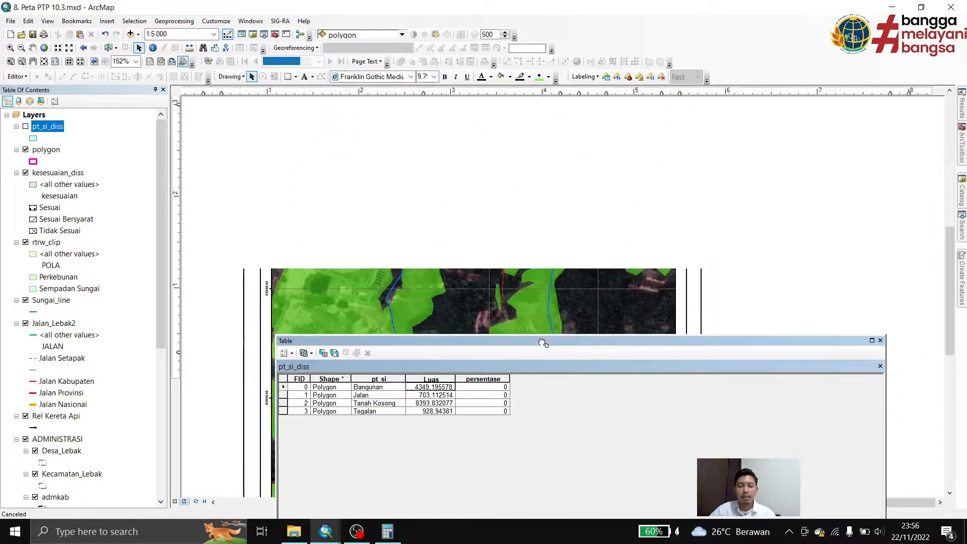
scroll(545, 297, up, 2)
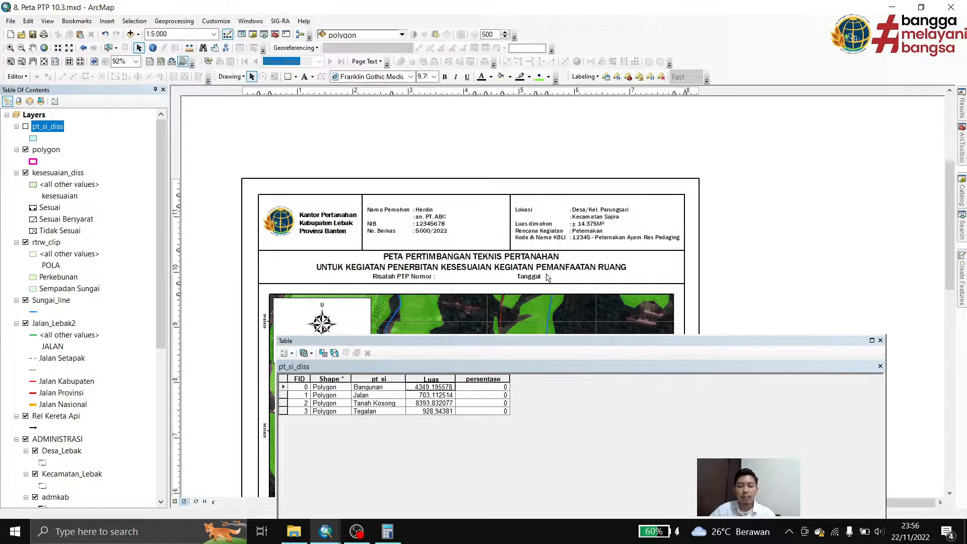
drag(551, 272, 581, 21)
drag(525, 263, 565, 33)
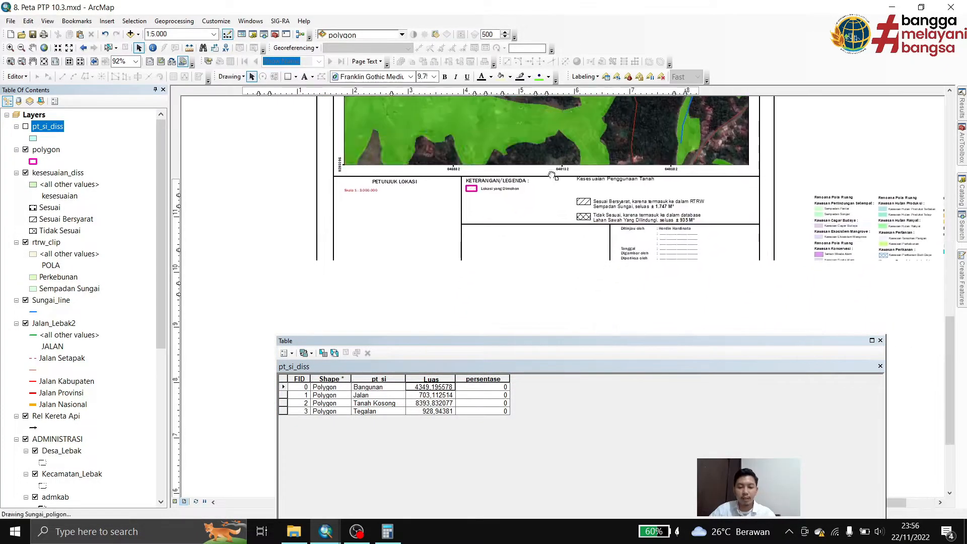
Calculate the persentase field of pt_si_diss with the expression ( [Luas] /14375)*100
click(489, 379)
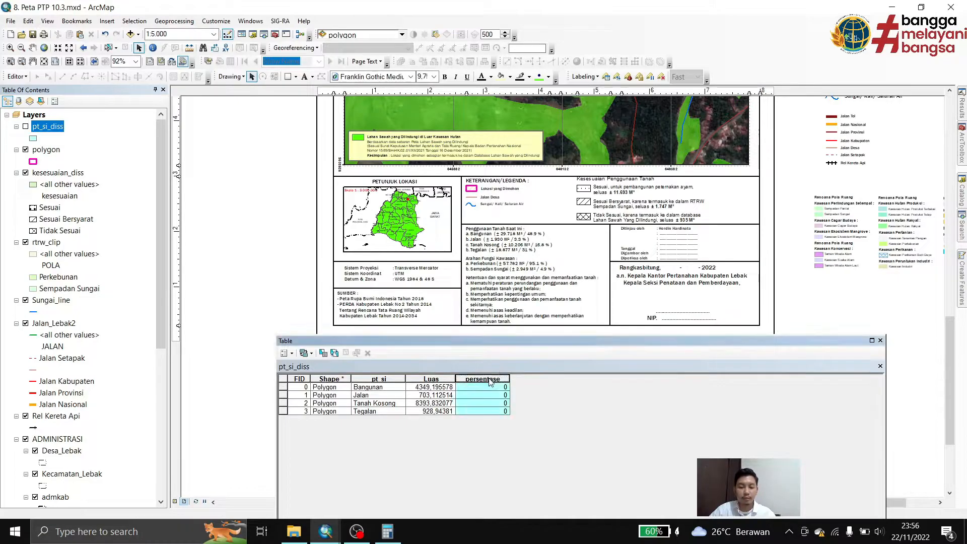
right_click(489, 381)
click(535, 444)
drag(501, 94, 778, 76)
click(717, 299)
text(()
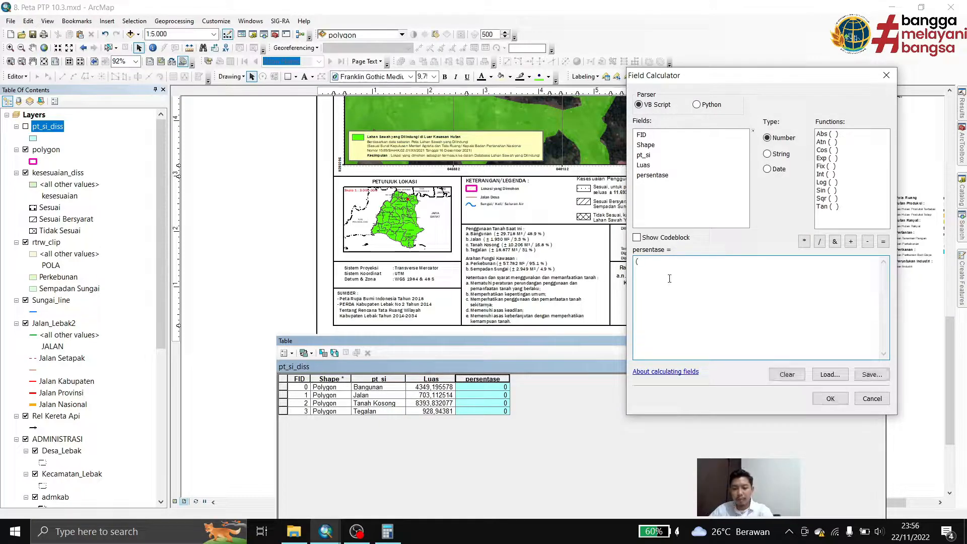
double_click(643, 166)
click(820, 242)
text(14375)
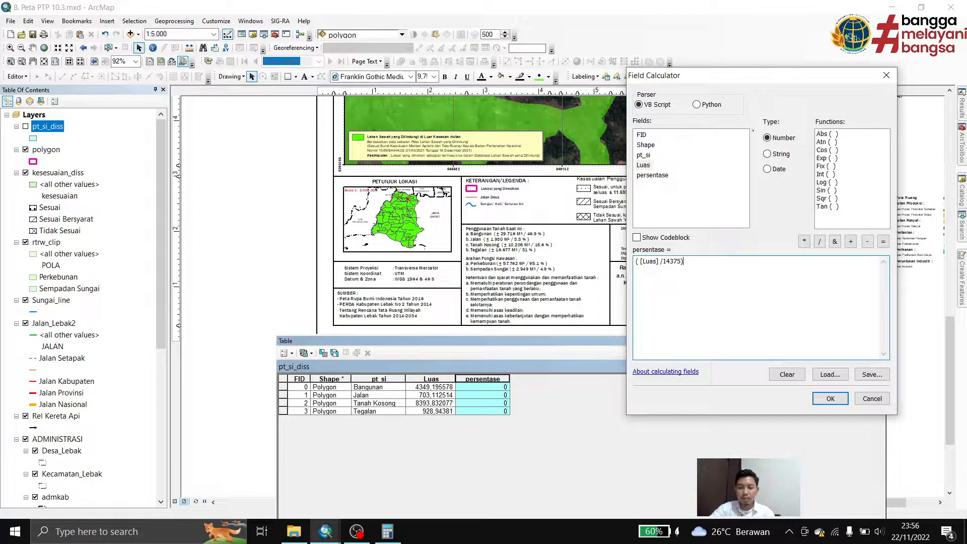
click(805, 242)
text(100)
click(830, 399)
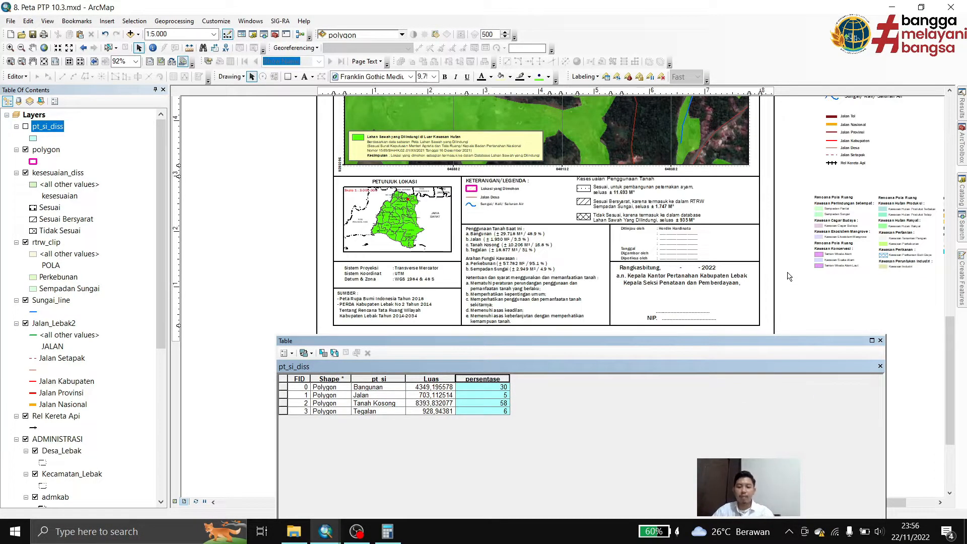
click(493, 398)
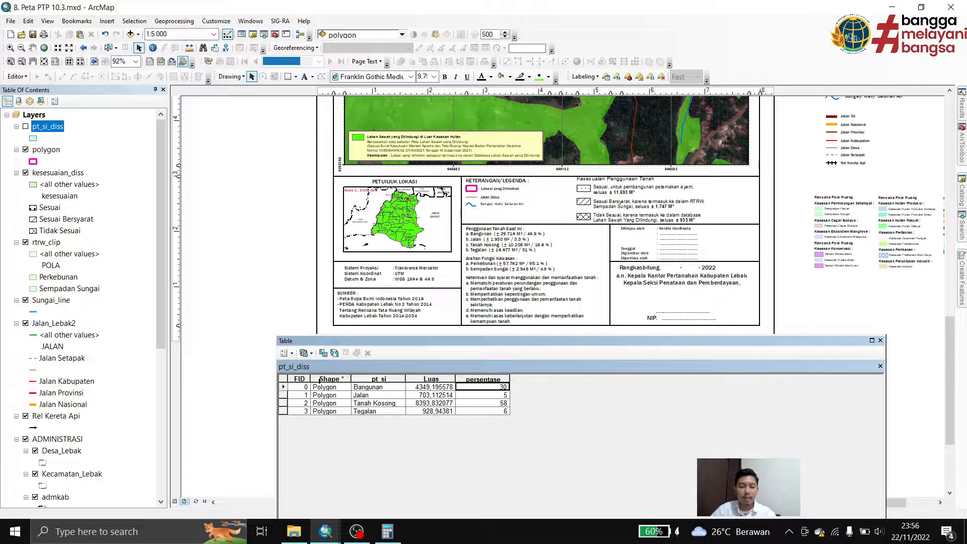
In the Penggunaan Tanah Saat Ini text, set Bangunan to ± 4.349 M² / 30 % and Jalan to ± 703 M² / 5 %
scroll(504, 242, down, 3)
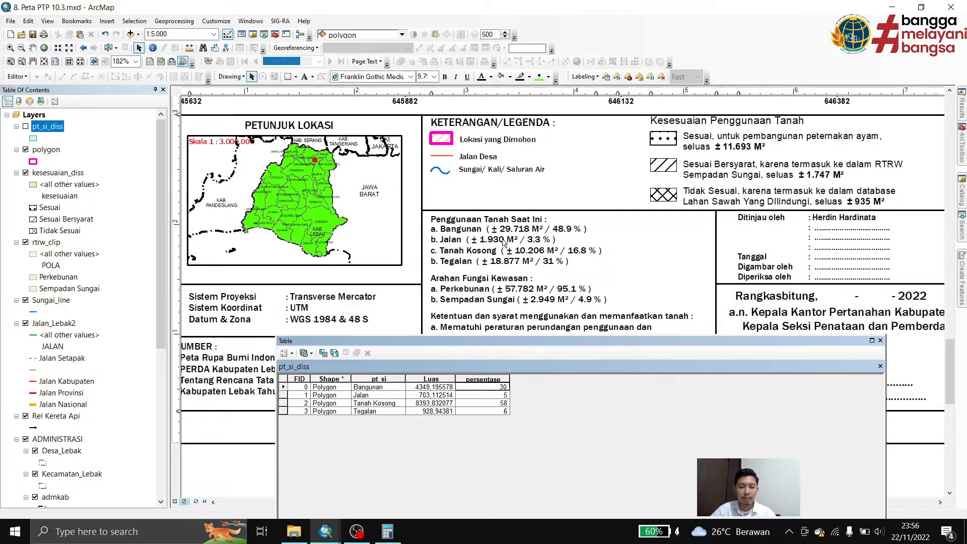
double_click(503, 239)
drag(445, 146, 717, 92)
drag(693, 139, 712, 140)
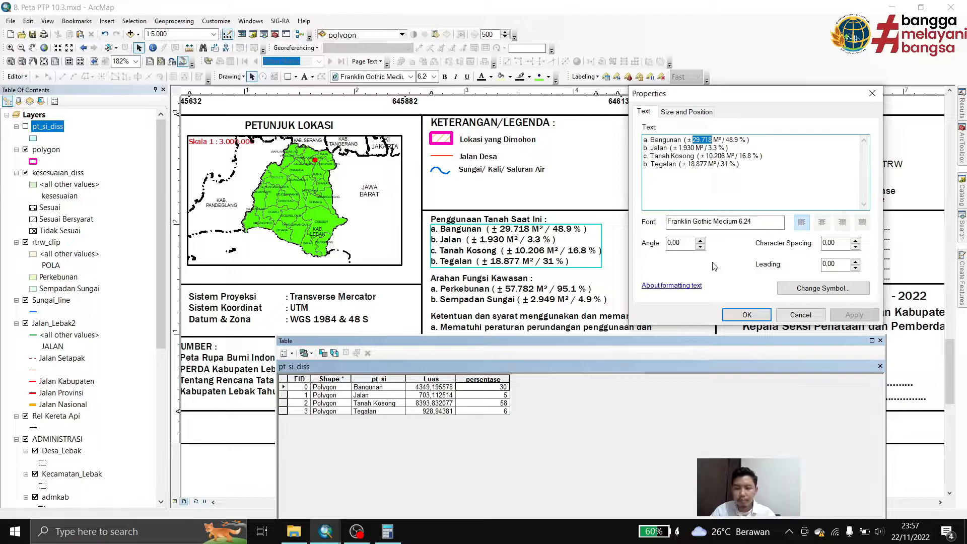
text(4)
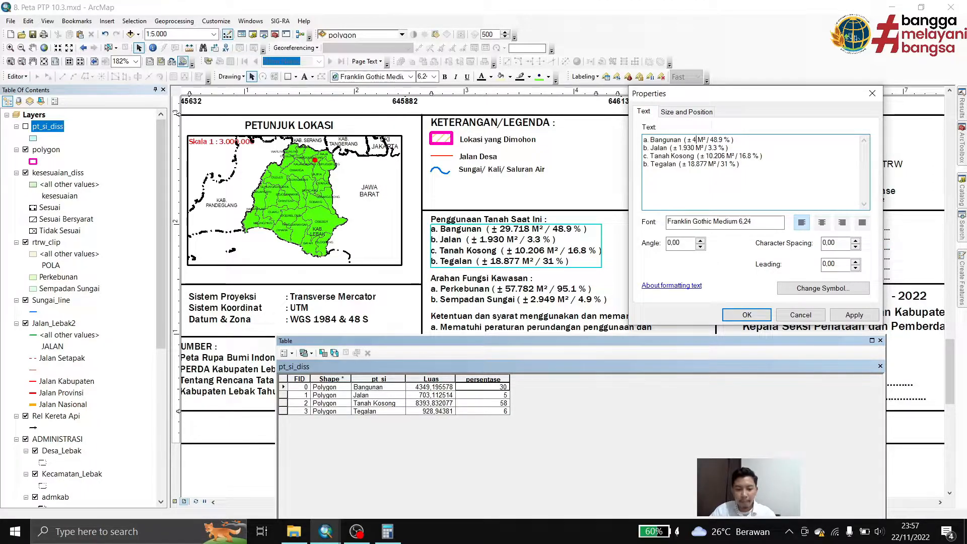
text(.349)
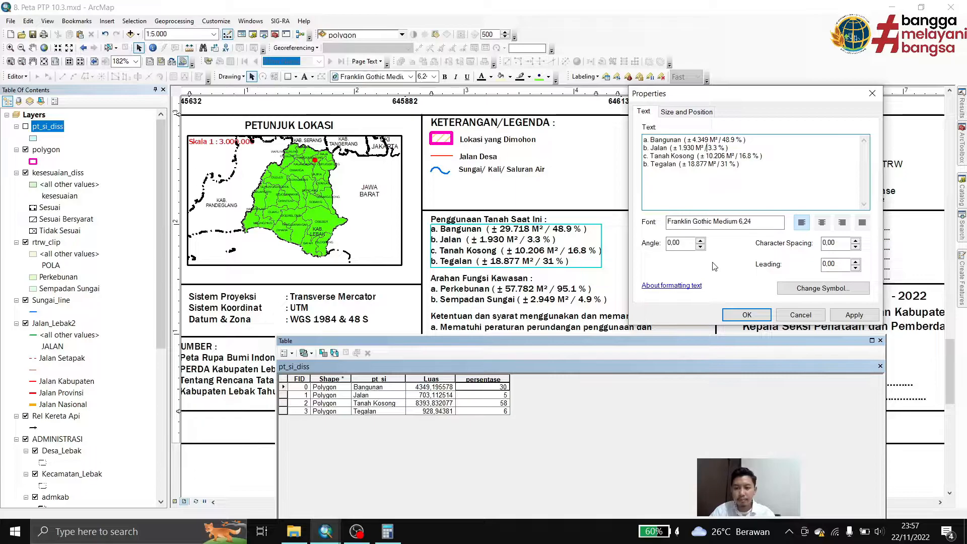
key(Right)
key(Right)
key(Right)
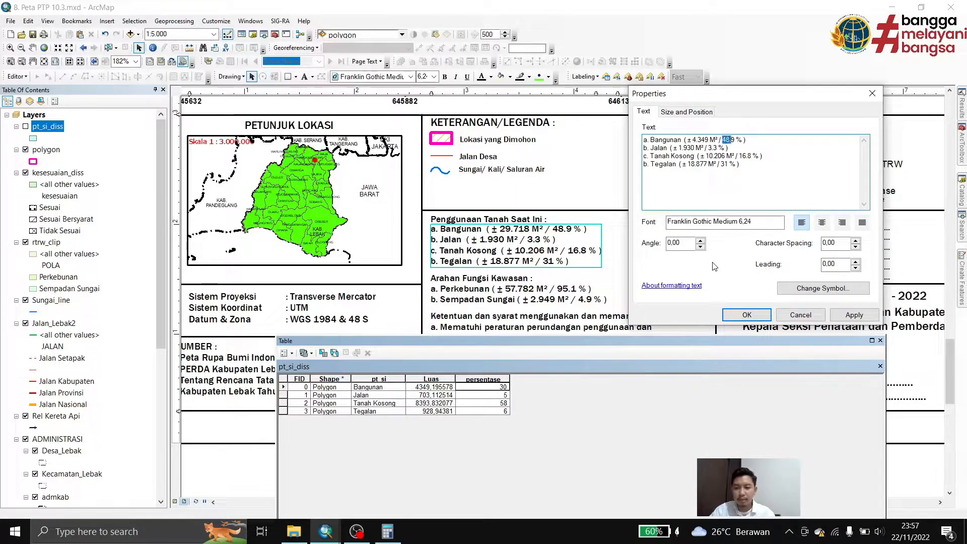
text(30)
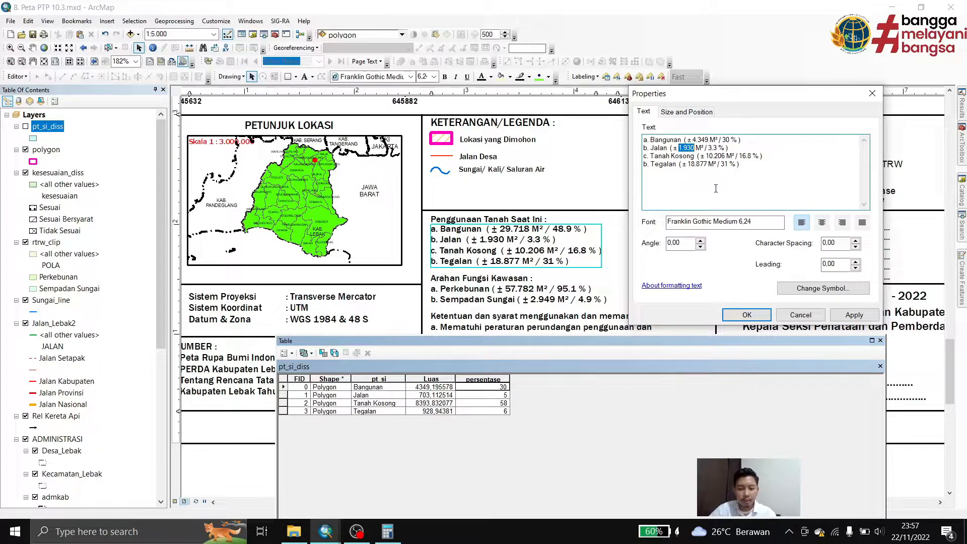
text(703)
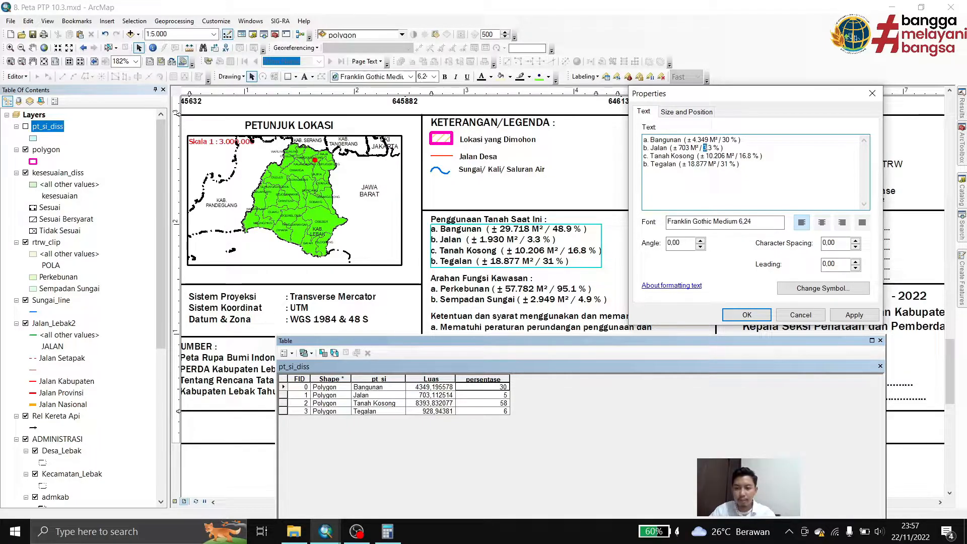
text(5)
Set the Tanah Kosong entry in the land-use text to ± 8.394 M² / 58 %
key(Left)
key(shift+Right)
key(shift+Right)
key(shift+Right)
key(shift+Right)
key(shift+Right)
key(shift+Right)
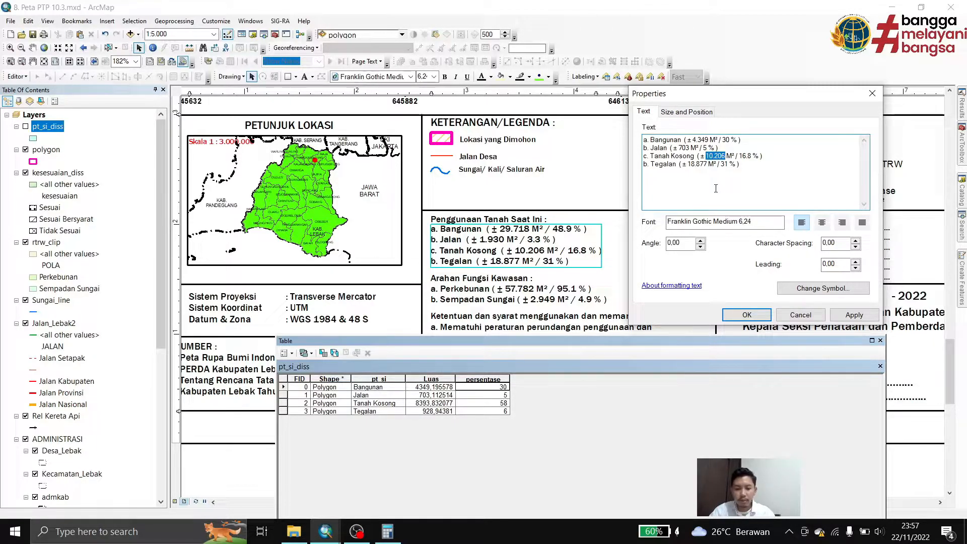
text(8.9)
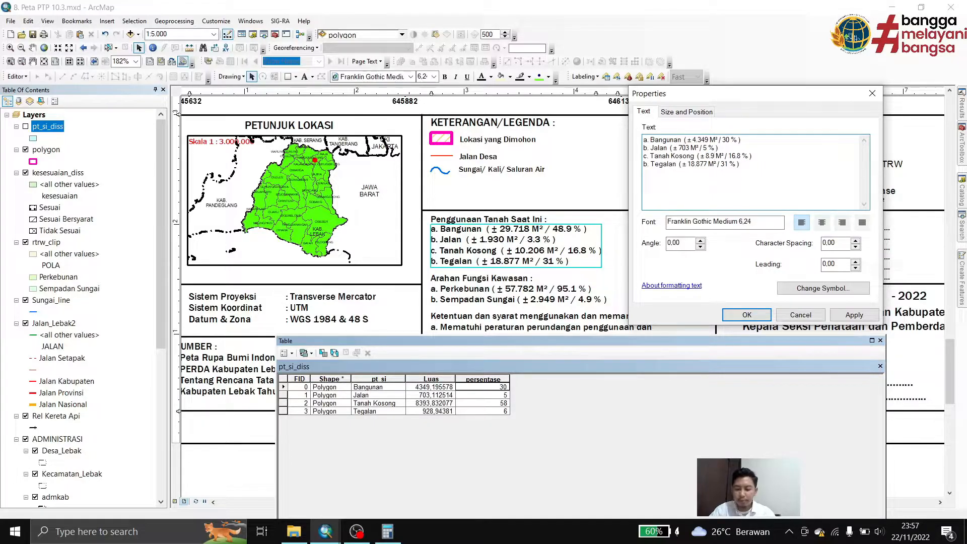
key(BackSpace)
text(394)
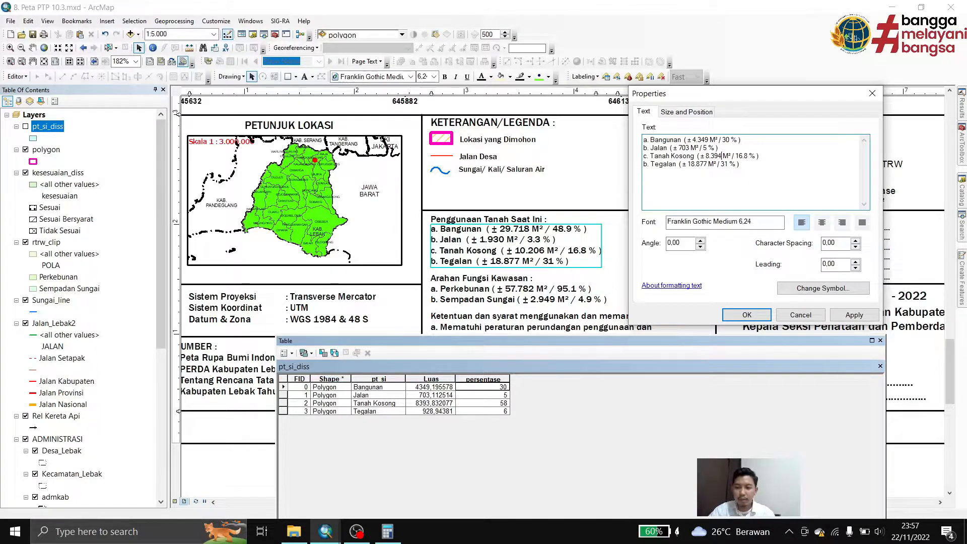
click(734, 156)
drag(735, 156, 743, 156)
text(58)
Set the Tegalan entry in the Penggunaan Tanah Saat Ini text to ± 929 M² / 6 % and apply it
click(716, 188)
key(Left)
key(Left)
key(Left)
key(Left)
key(Left)
key(Left)
key(Left)
key(Left)
key(shift+Left)
key(shift+Left)
key(shift+Left)
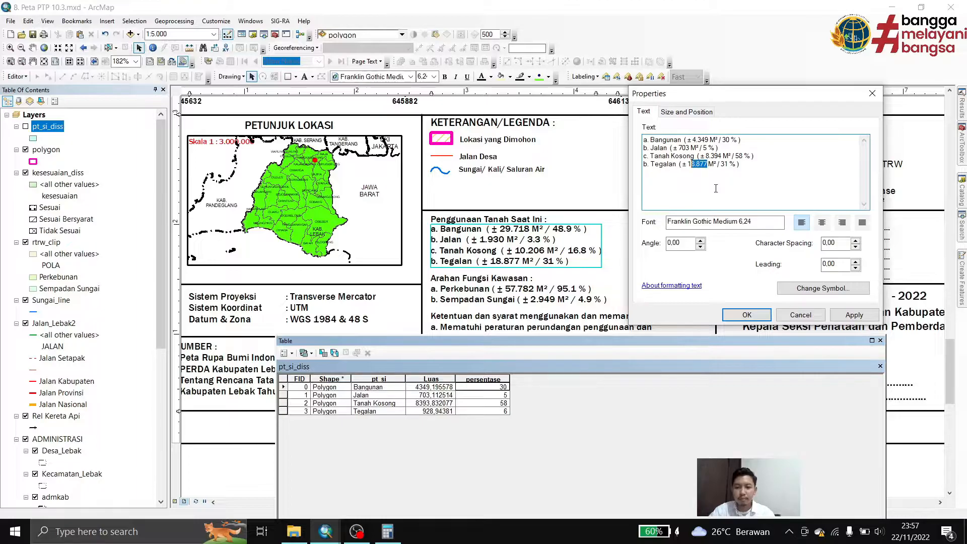
text(929)
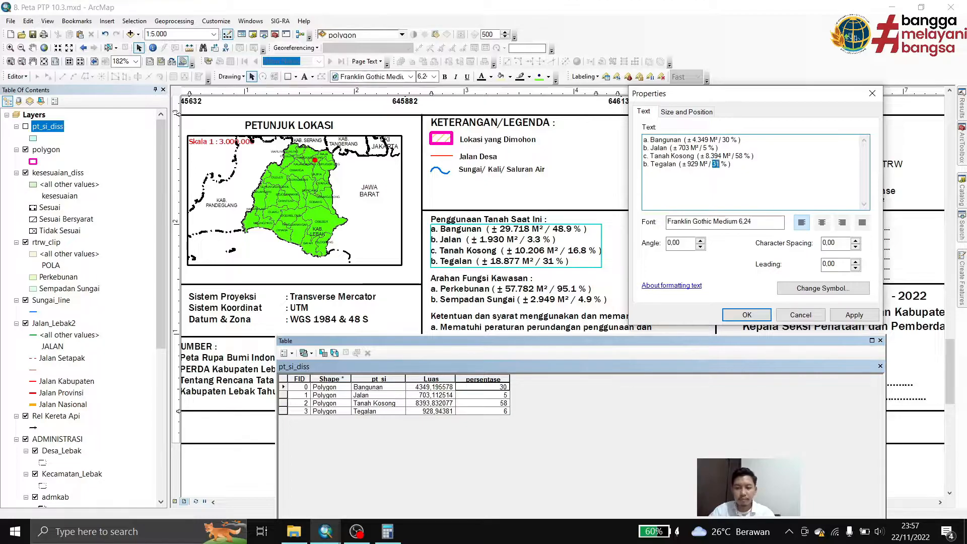
text(6)
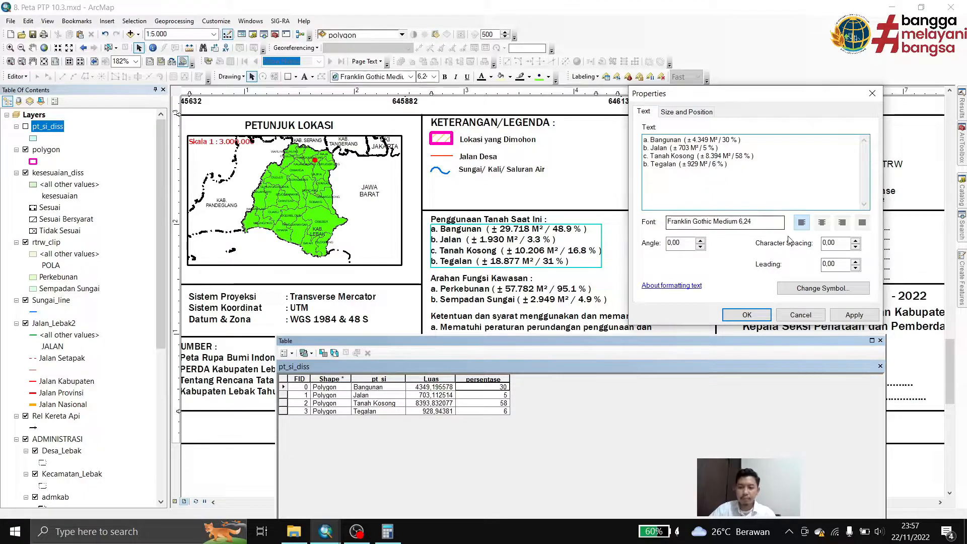
click(853, 315)
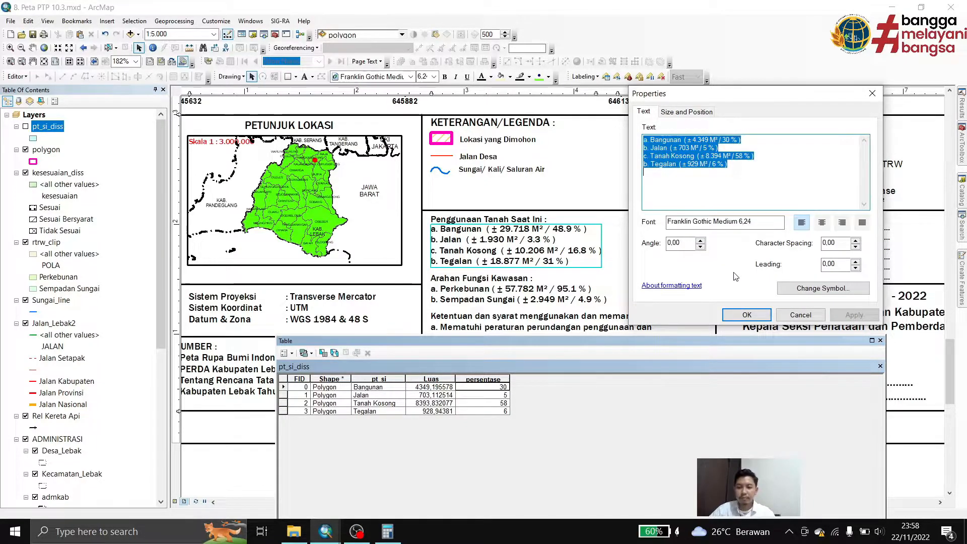
click(719, 176)
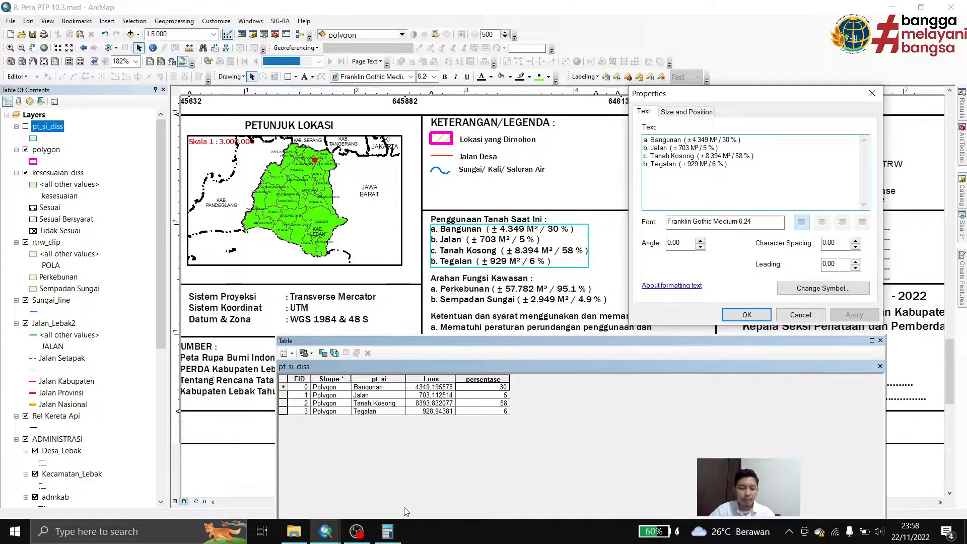
Add up the four land-use areas in the Windows Calculator: 4349+703+8394+929
click(387, 532)
click(230, 225)
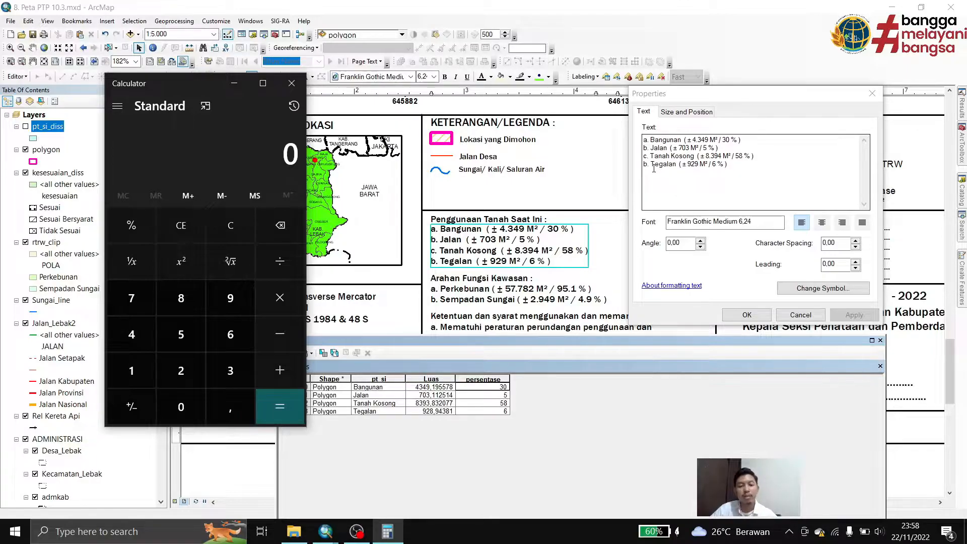
drag(204, 83, 415, 38)
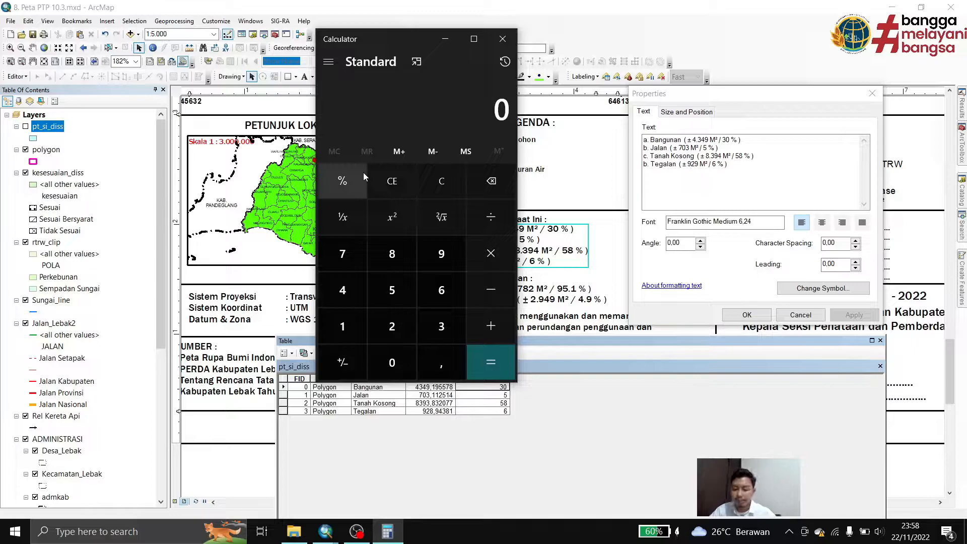
text(4)
text(,349)
text(+703+)
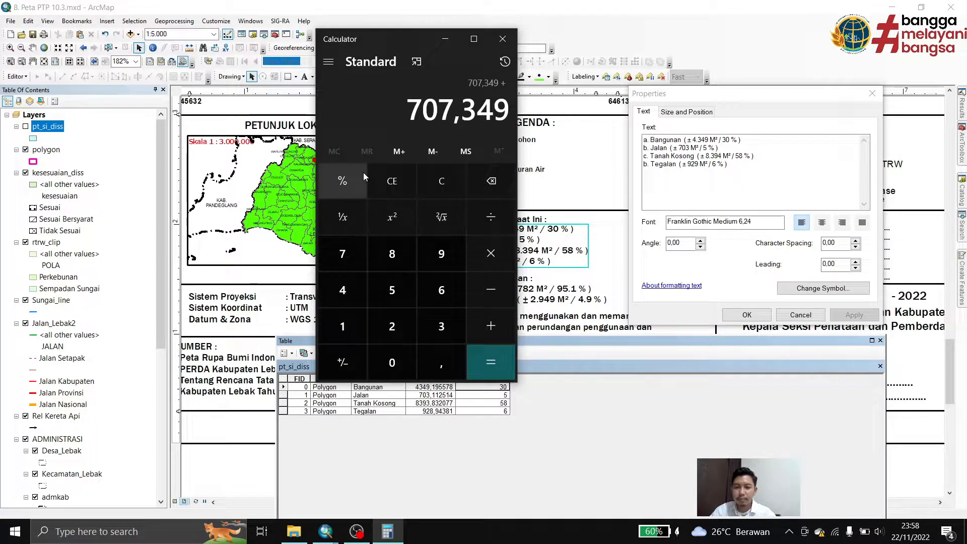
click(440, 176)
text(4349+703+8394+929)
key(Return)
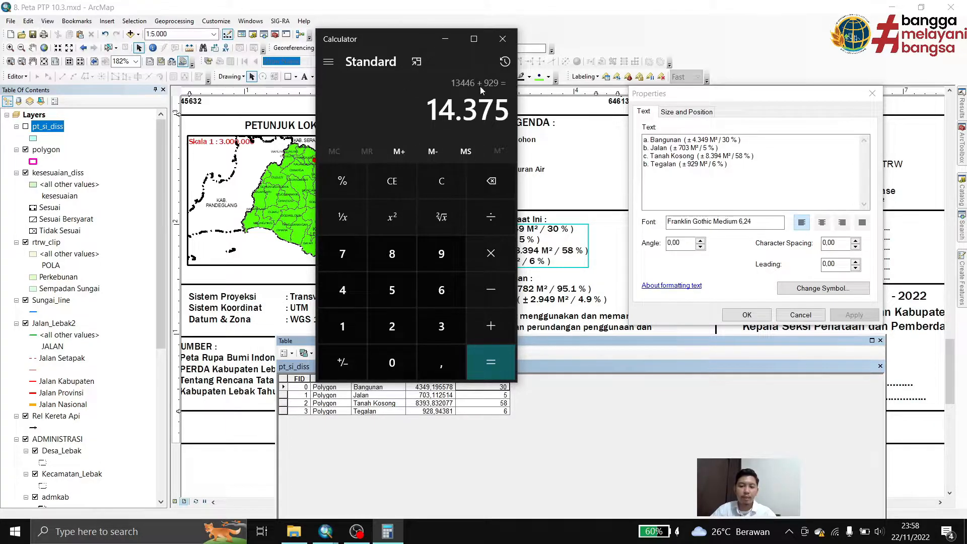
Add up the four land-use percentages in the calculator: 30+5+58+6
click(441, 181)
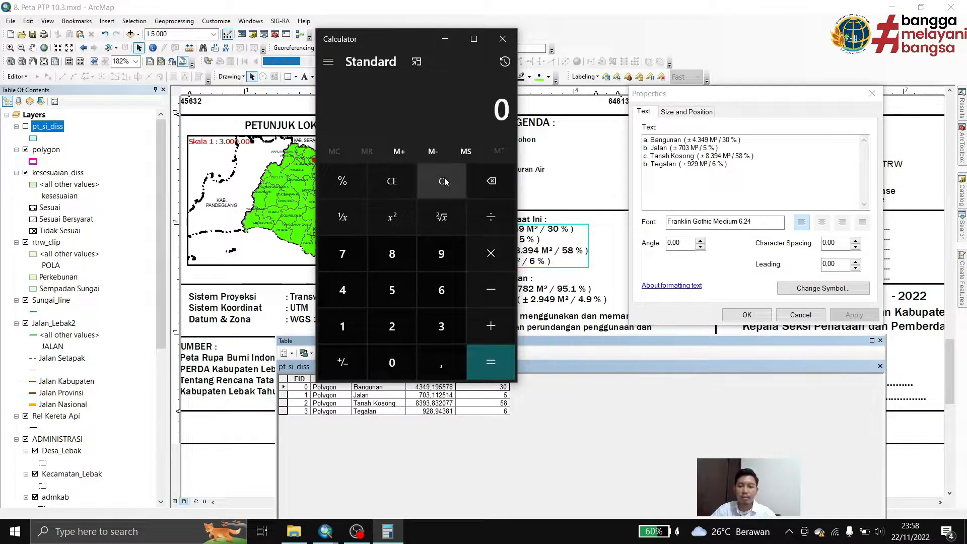
text(3)
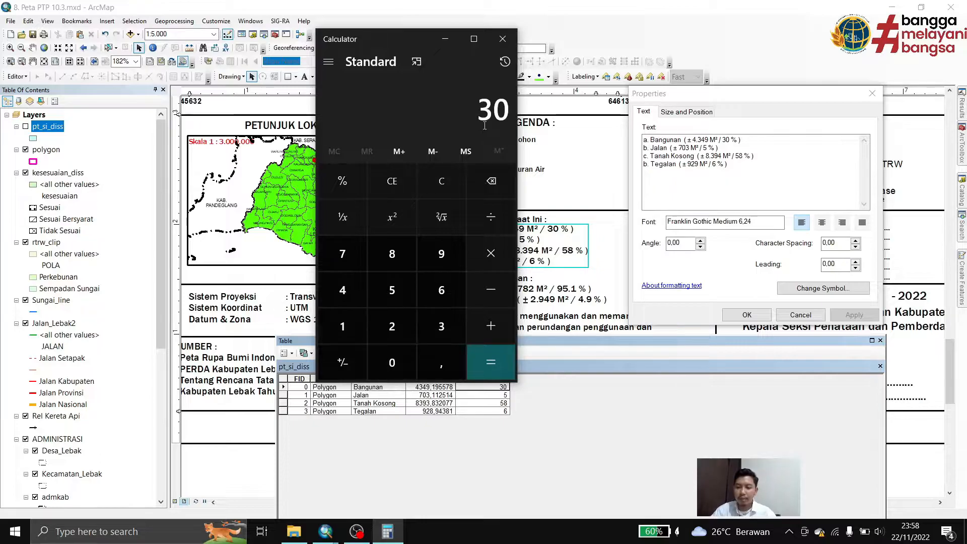
text(5+58+6=)
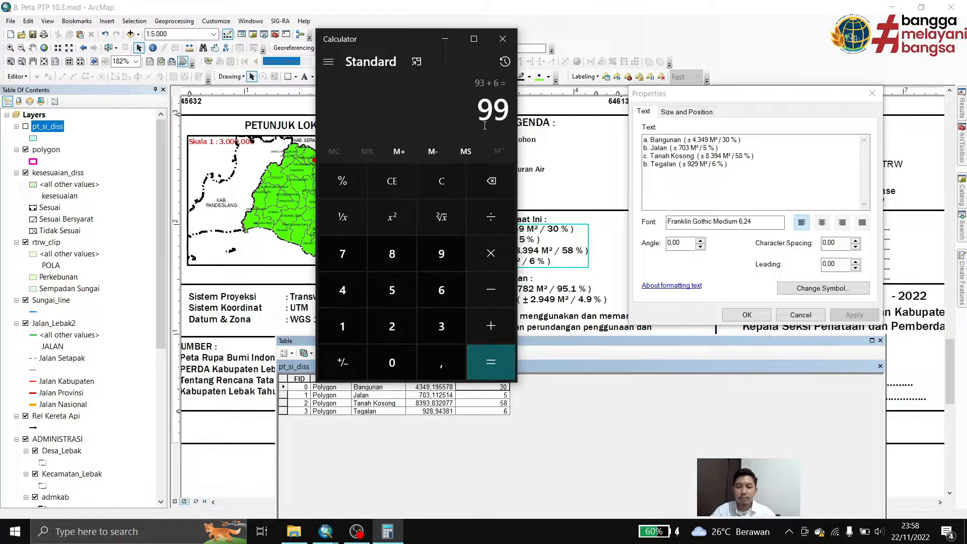
click(435, 192)
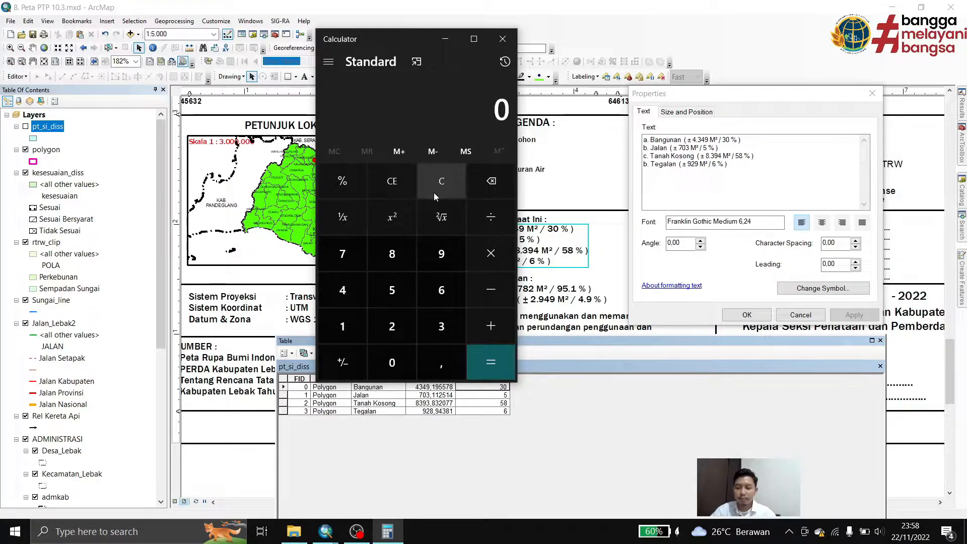
text(30+5)
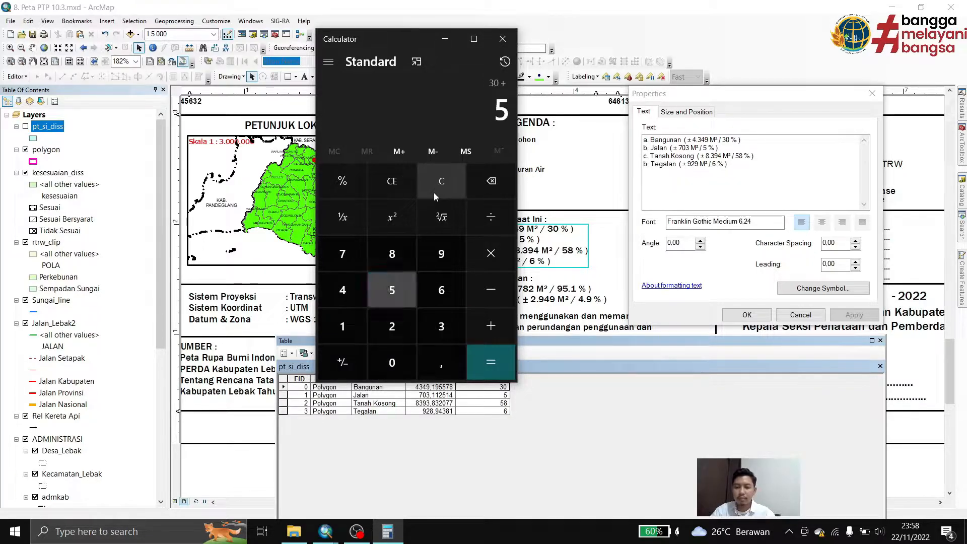
text(+58)
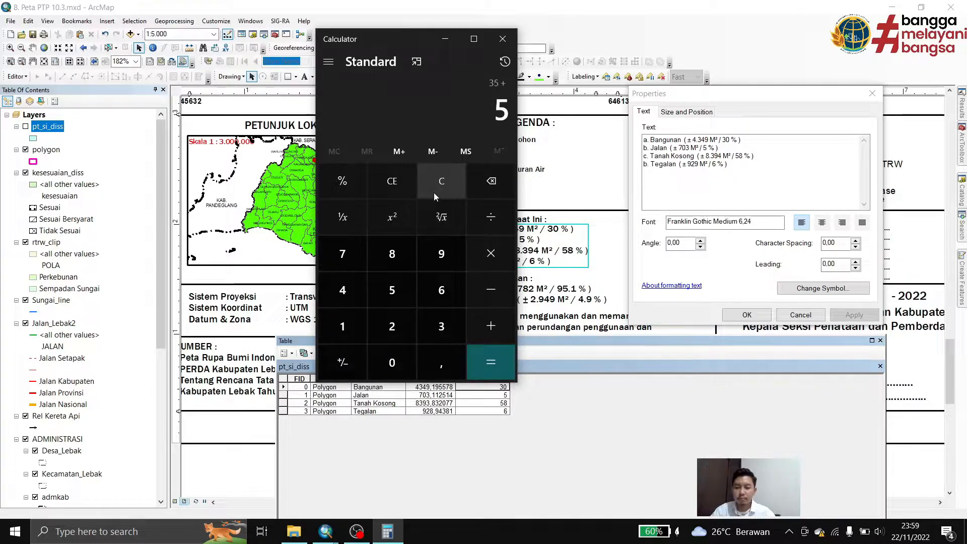
text(+6=)
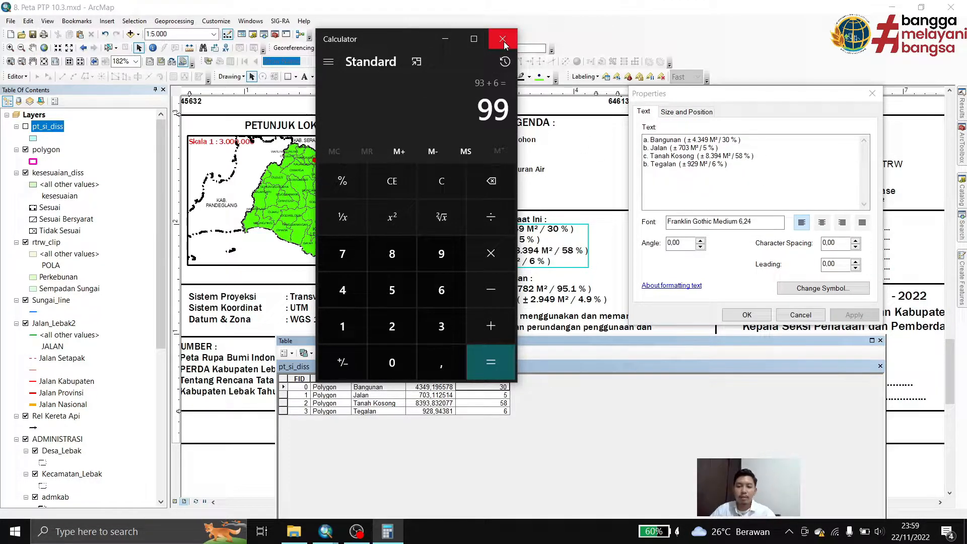
Return to the ArcMap text properties, set the Bangunan percentage to 31 %, and accept the text
click(728, 140)
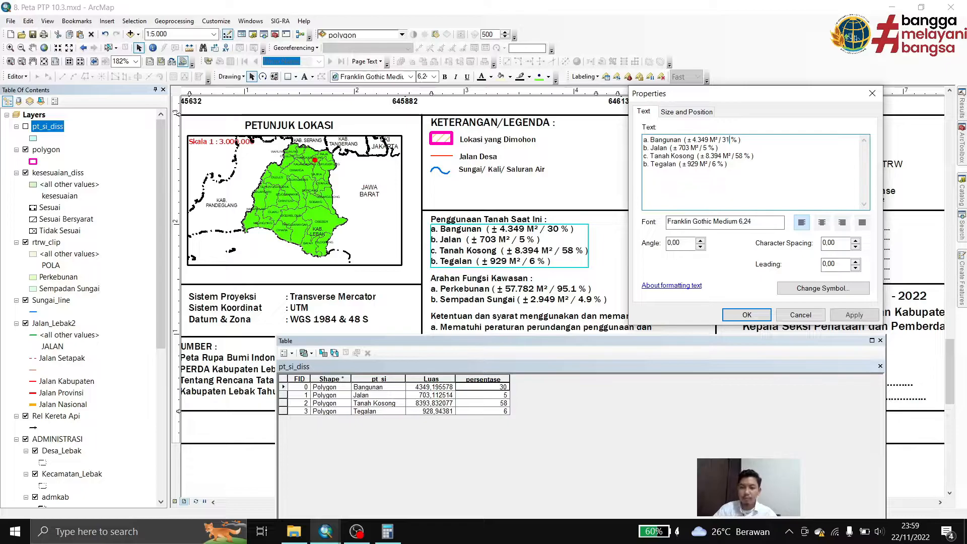
click(734, 313)
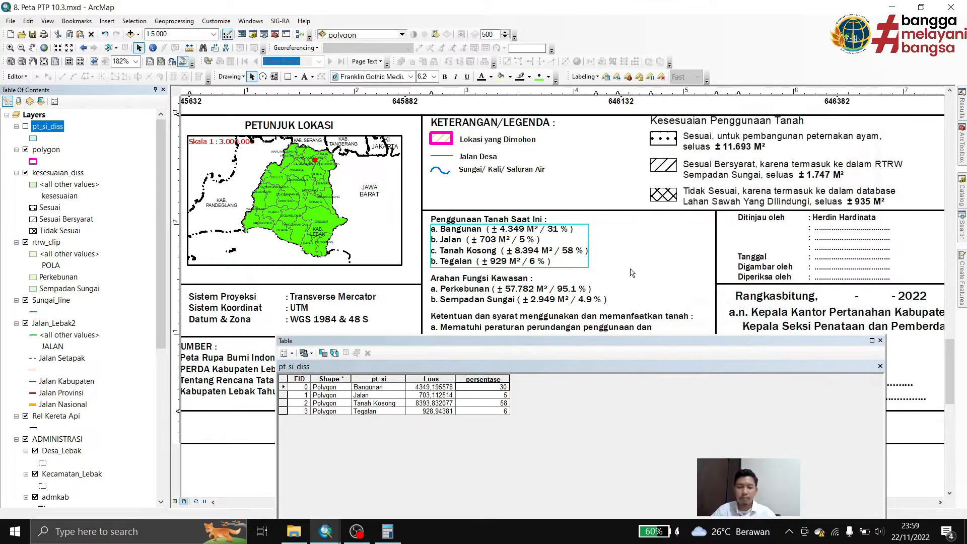
click(612, 276)
Close the pt_si_diss attribute table so the layout's Arahan Fungsi Kawasan text is unobstructed
drag(502, 252, 574, 189)
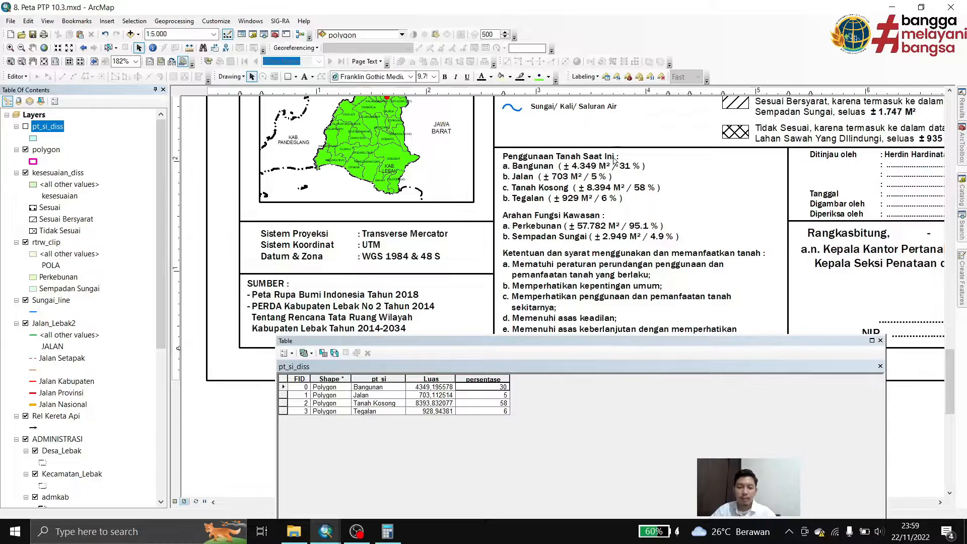
drag(611, 231, 528, 213)
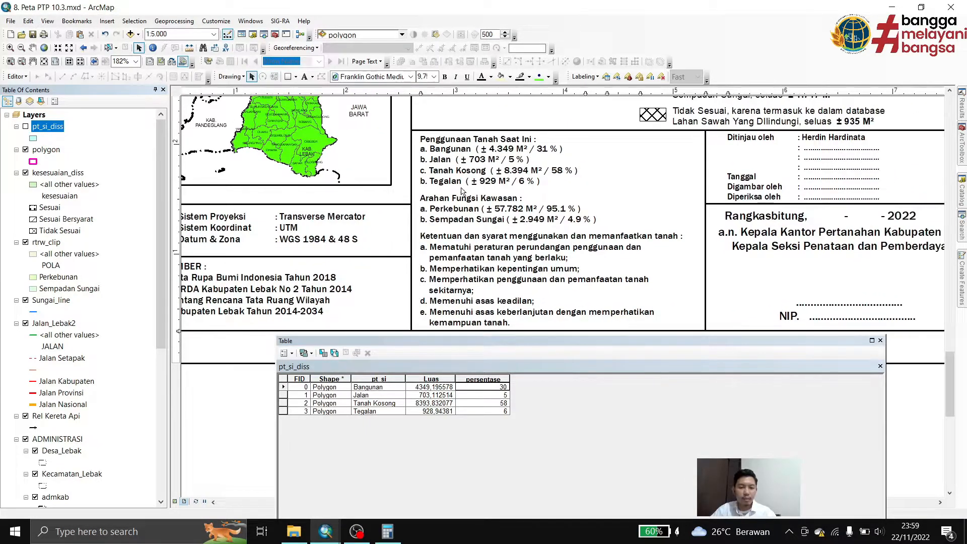
click(881, 341)
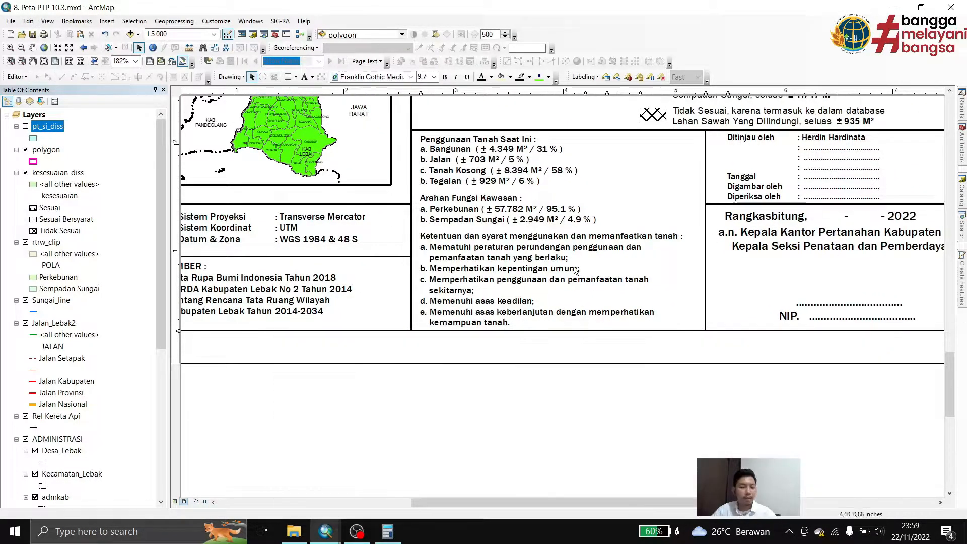
right_click(46, 243)
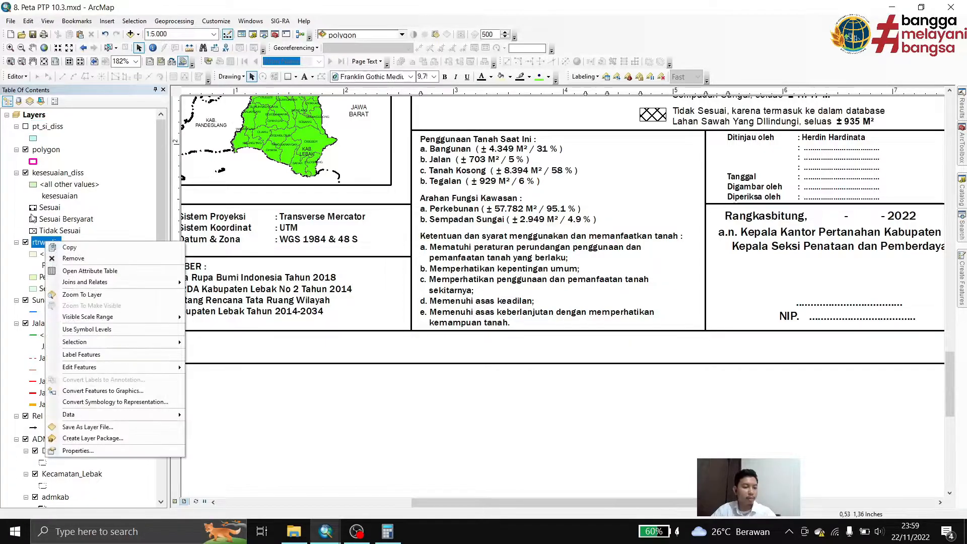
click(38, 245)
click(131, 35)
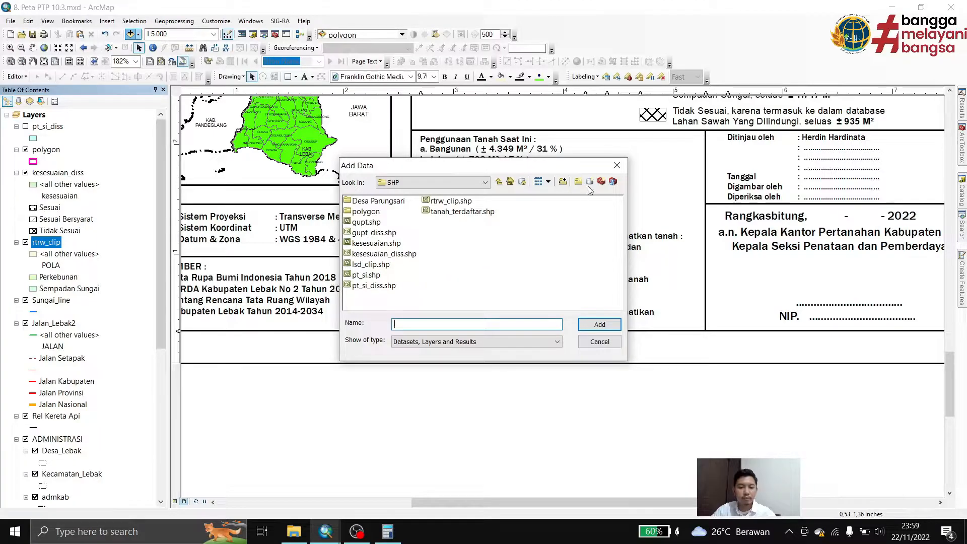
click(617, 165)
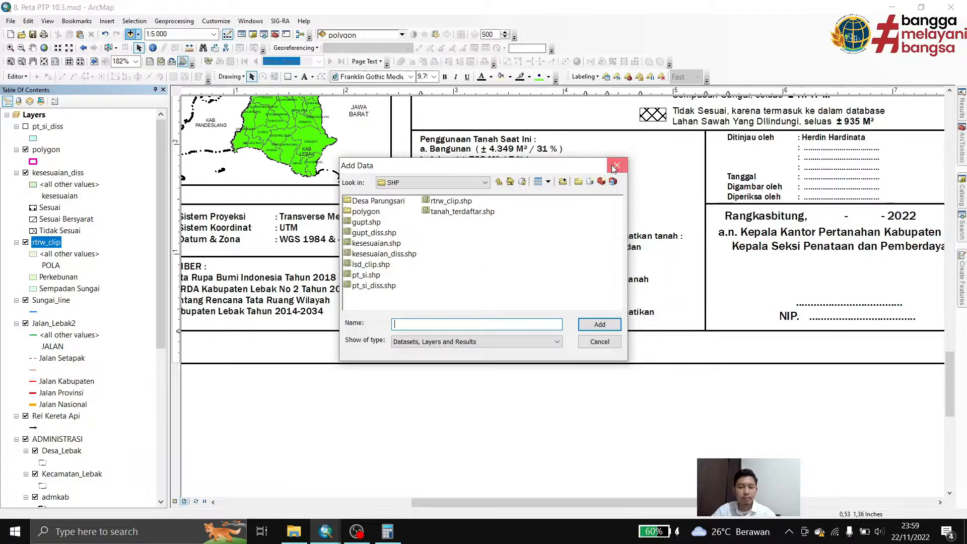
Open the attribute table of the rtrw_clip layer and place its window below the layout's text blocks
right_click(59, 244)
click(143, 269)
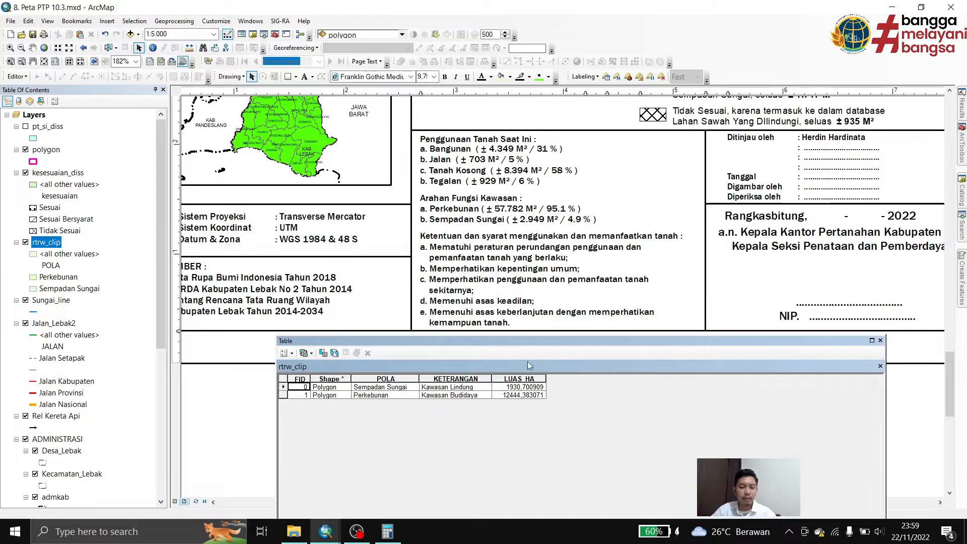
drag(527, 345, 532, 393)
click(521, 426)
right_click(521, 427)
click(572, 367)
click(534, 337)
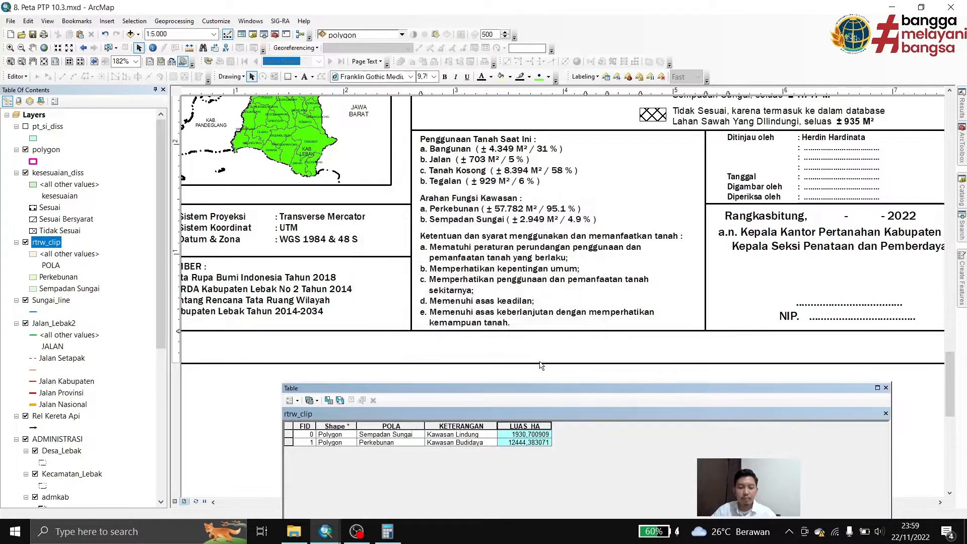
click(531, 437)
click(531, 442)
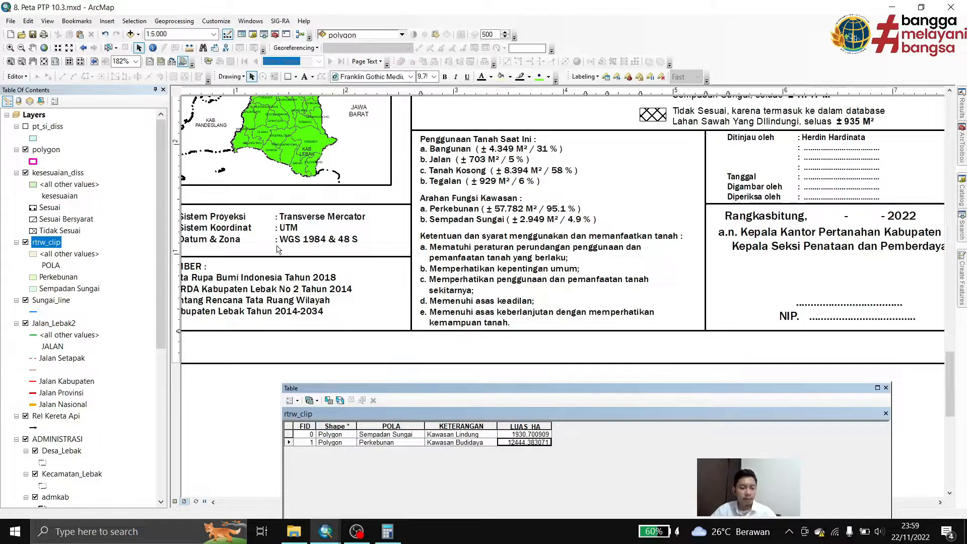
Add a Short Integer field named persentase to the rtrw_clip table
click(298, 401)
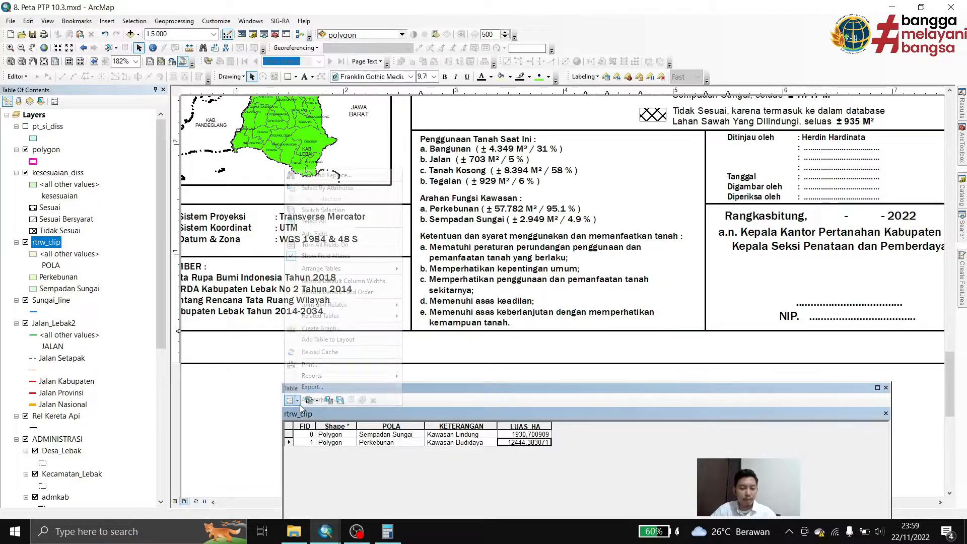
click(337, 235)
text(persentase)
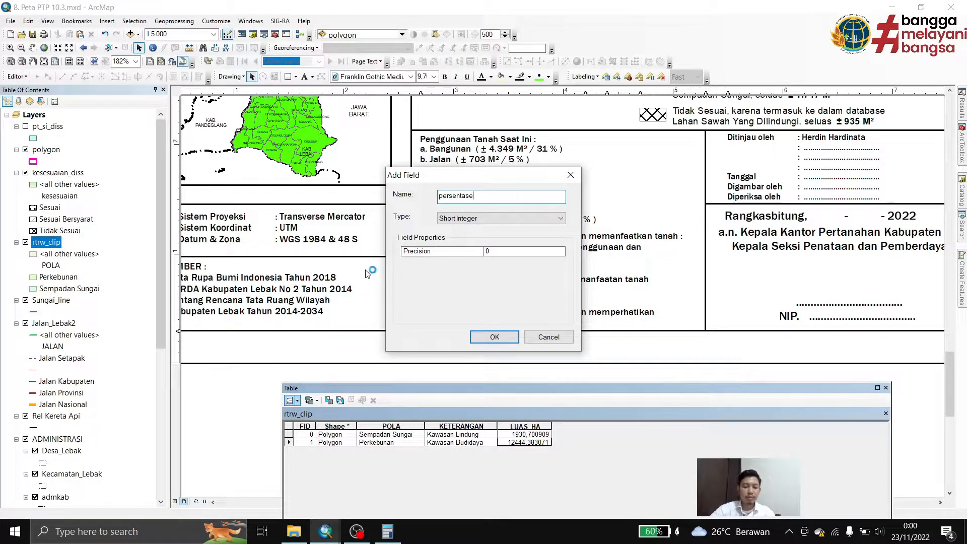
click(481, 218)
click(484, 229)
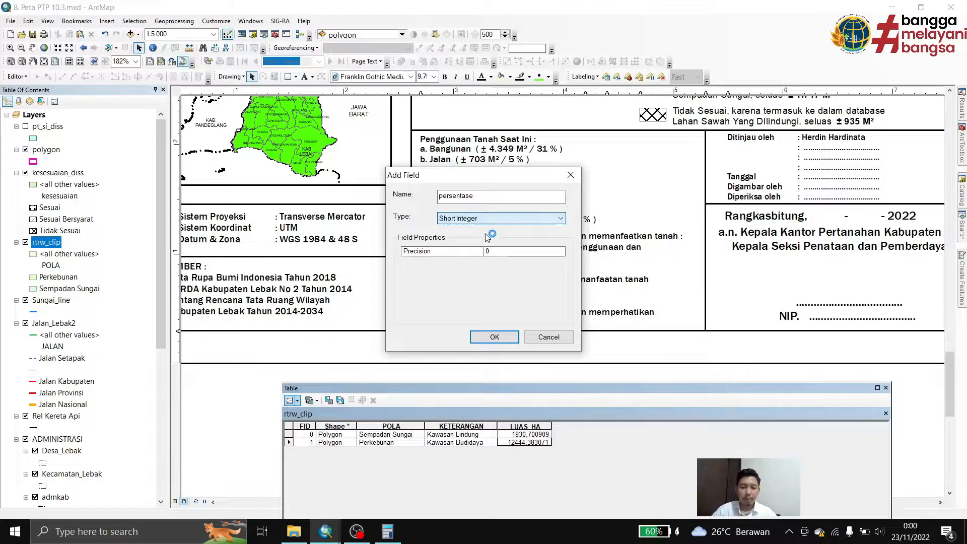
click(501, 340)
Calculate the persentase field of the rtrw_clip table with the expression ([LUAS_HA] / 14375) * 100
click(587, 428)
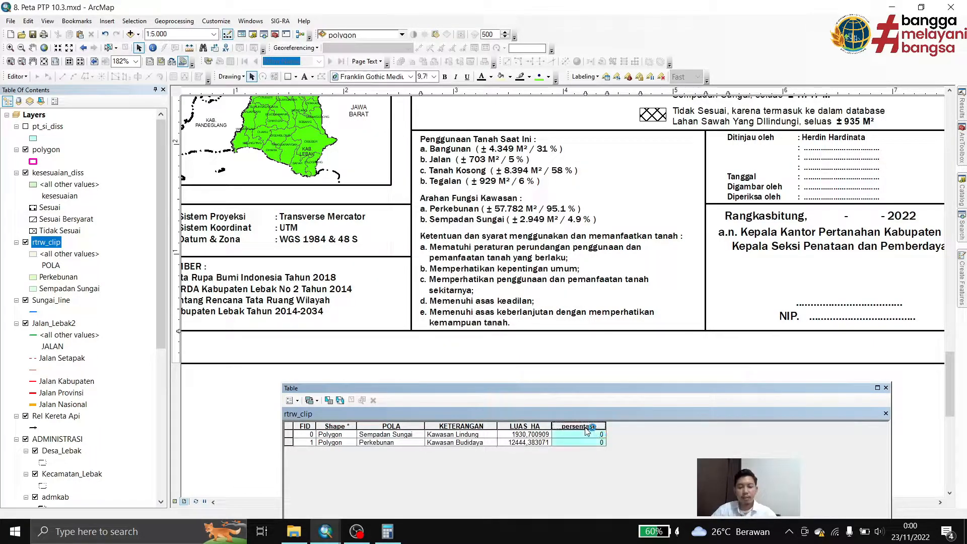
right_click(587, 428)
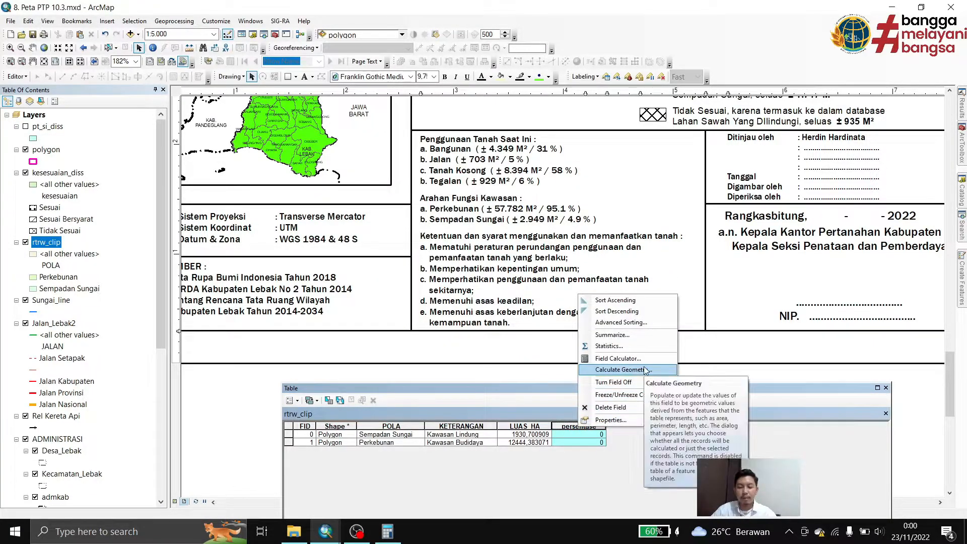
click(618, 359)
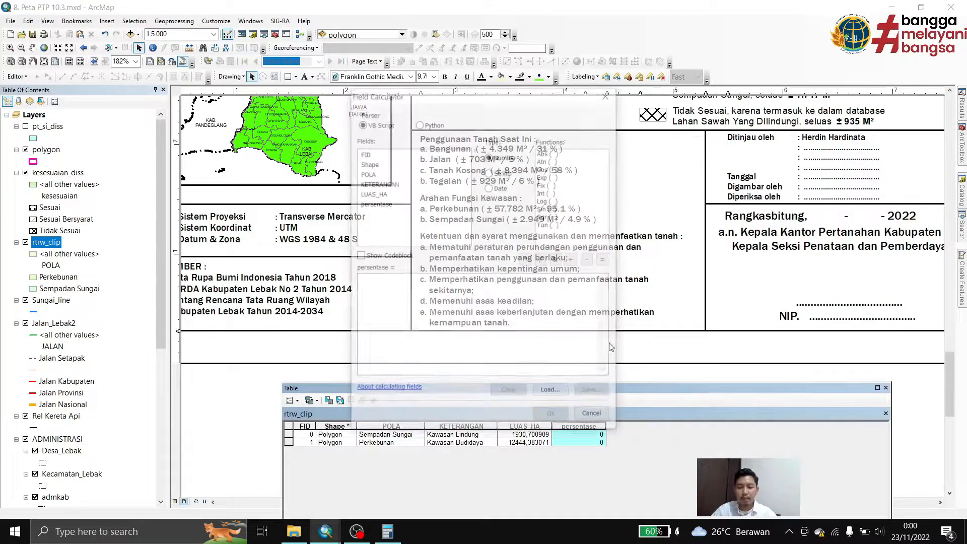
drag(493, 105, 790, 127)
click(702, 328)
text(()
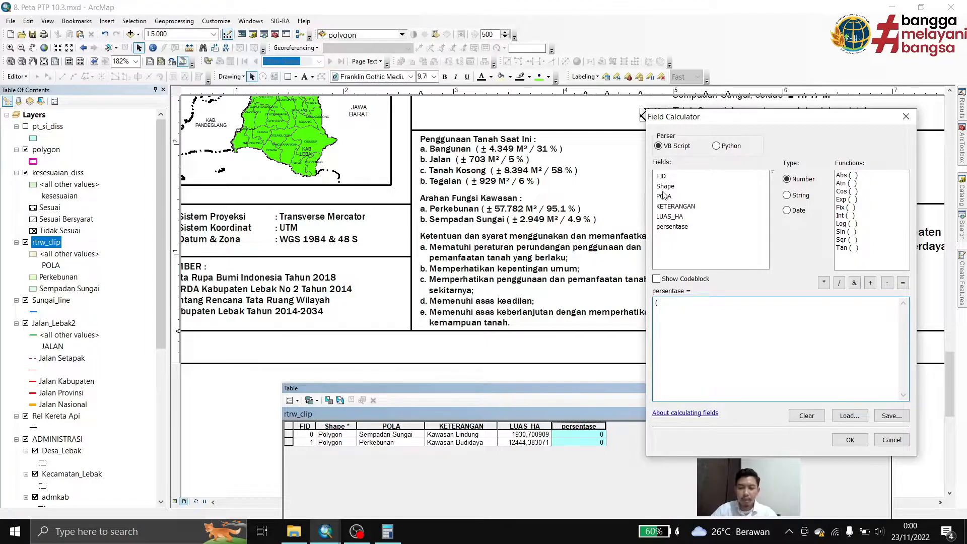
double_click(670, 217)
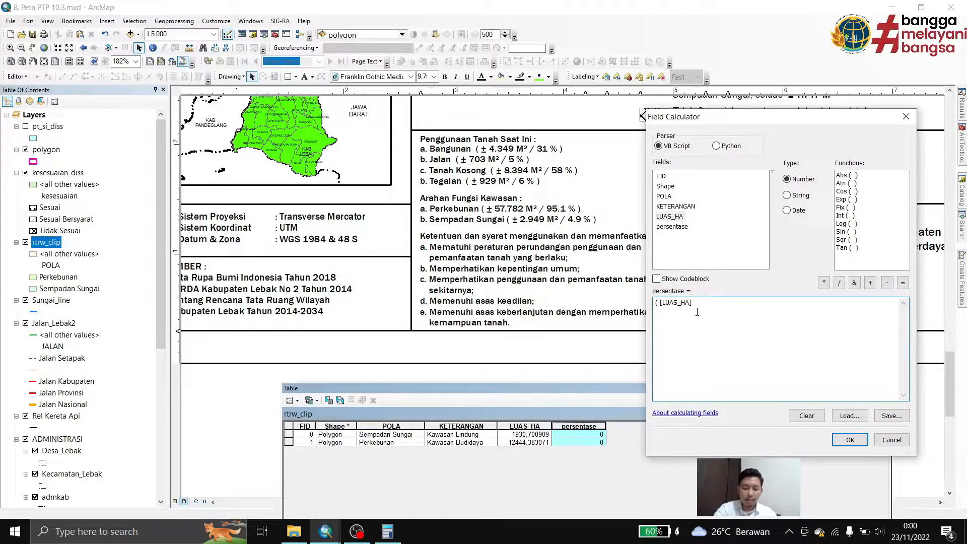
click(840, 283)
text(14375)
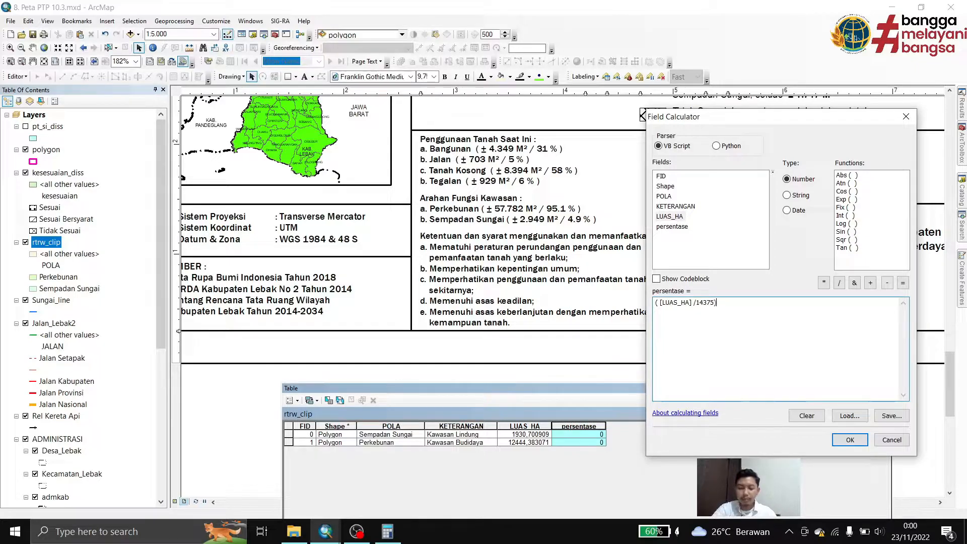
click(824, 283)
text(100)
click(850, 440)
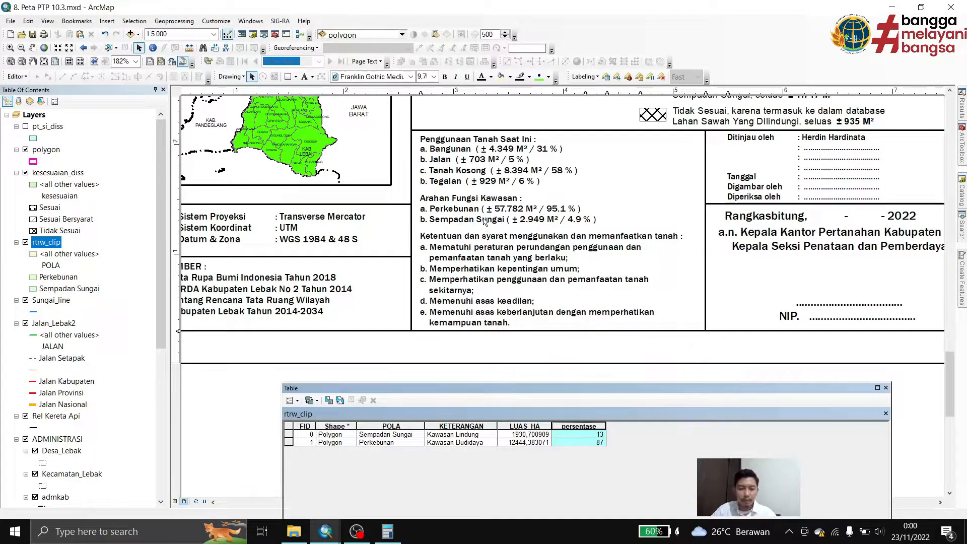
In the layout's Arahan Fungsi Kawasan text, set the Perkebunan area to 12.444 M² and the Sempadan Sungai area to 1.931 M²
double_click(485, 222)
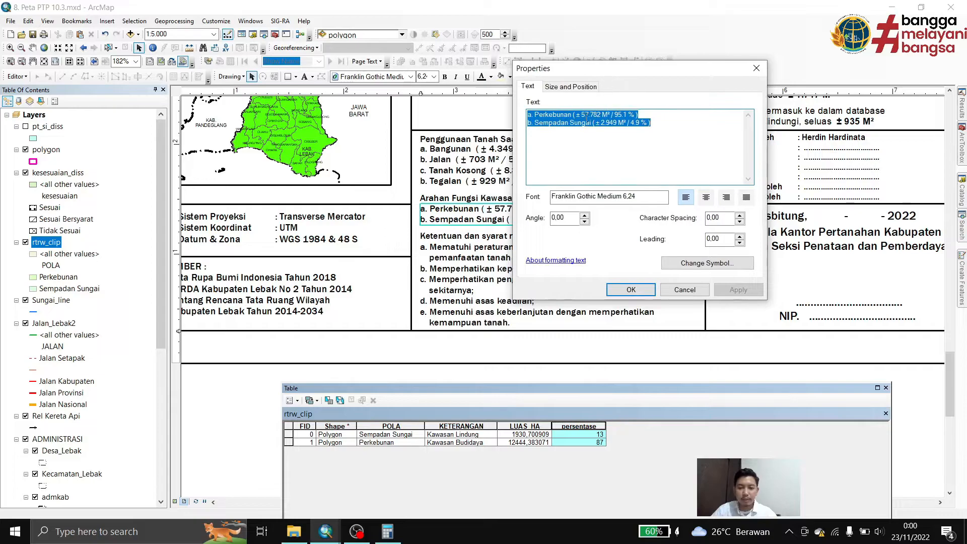
drag(582, 115, 596, 115)
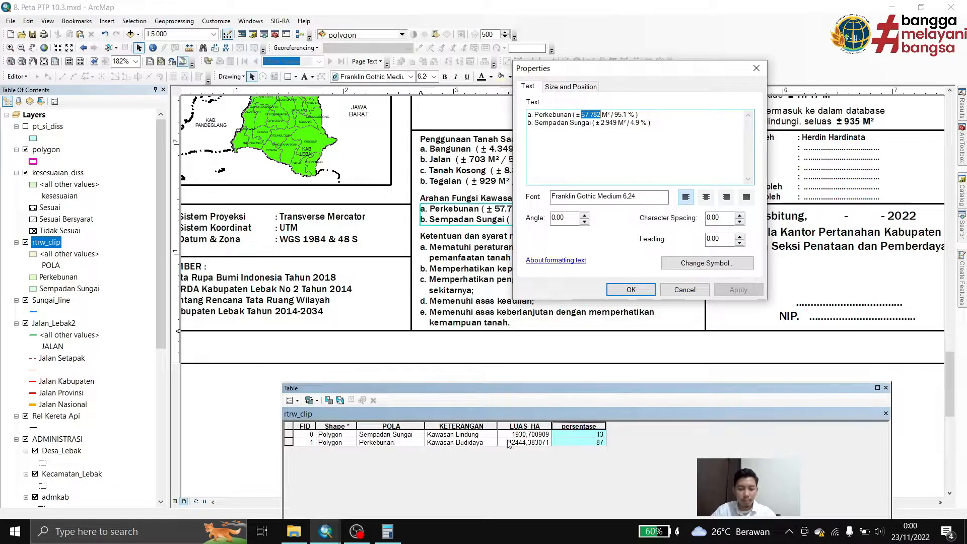
text(12.444)
key(shift+Right)
key(shift+Right)
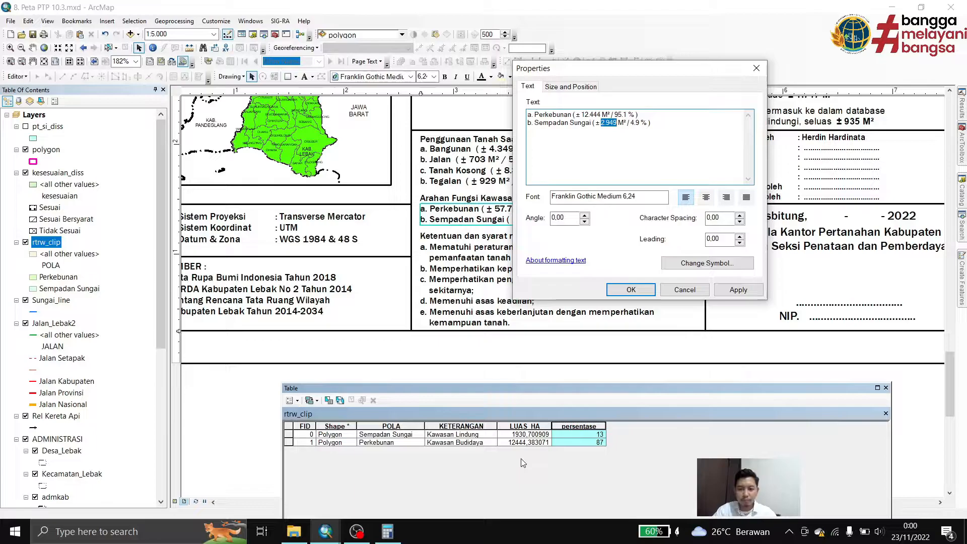
text(1931.)
Set the Perkebunan percentage to 87 % and the Sempadan Sungai percentage to 13 %, accept the text, and close the rtrw_clip table
key(Right)
key(Right)
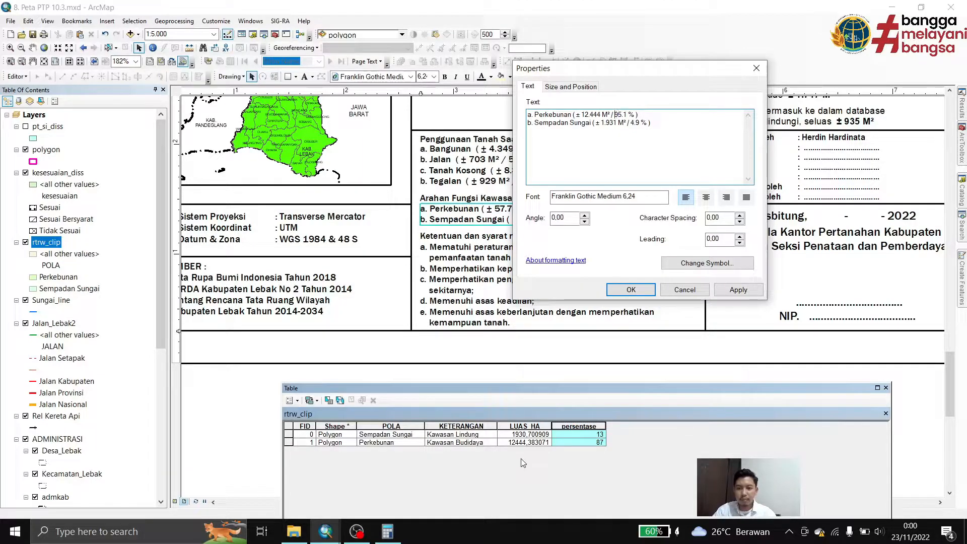
text(13)
key(BackSpace)
key(BackSpace)
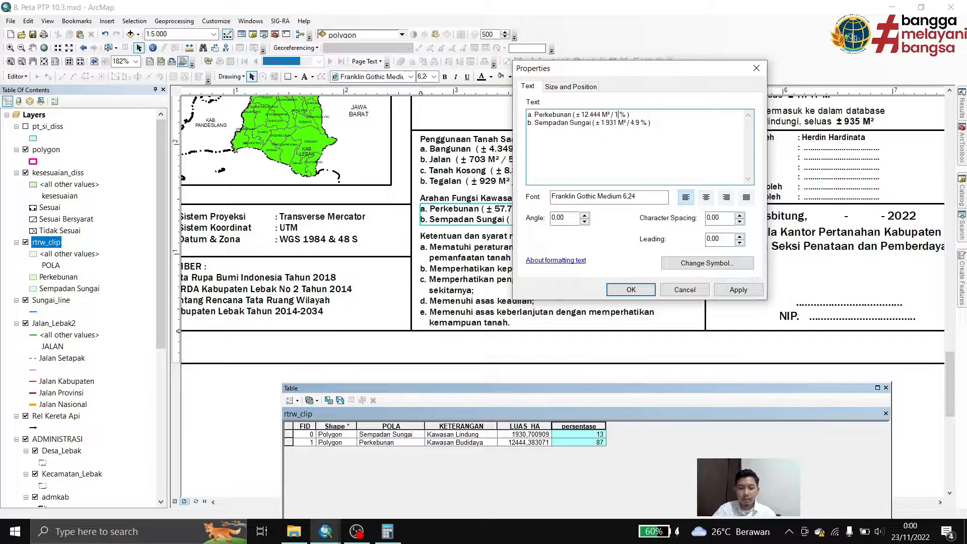
text(87)
key(Right)
key(Right)
key(Right)
key(Right)
key(shift+Right)
key(shift+Right)
key(shift+Right)
text(13)
click(616, 285)
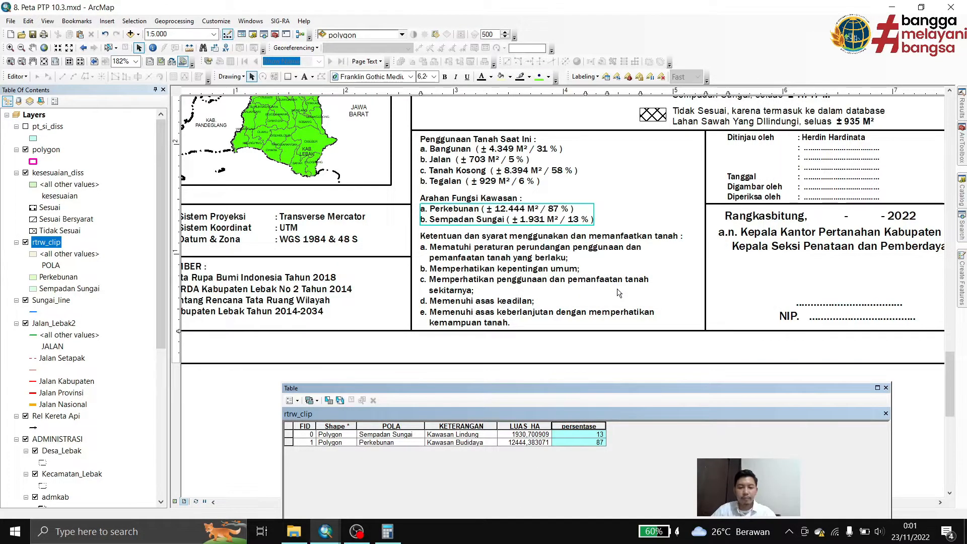
click(887, 389)
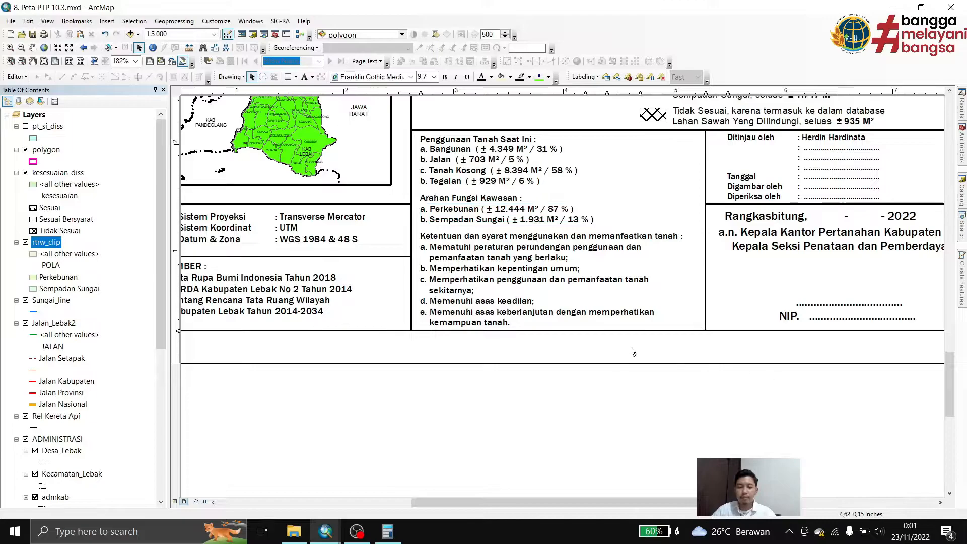
Examine the full layout page, its header block, and the text properties of the PETA PERTIMBANGAN TEKNIS PERTANAHAN title
click(52, 63)
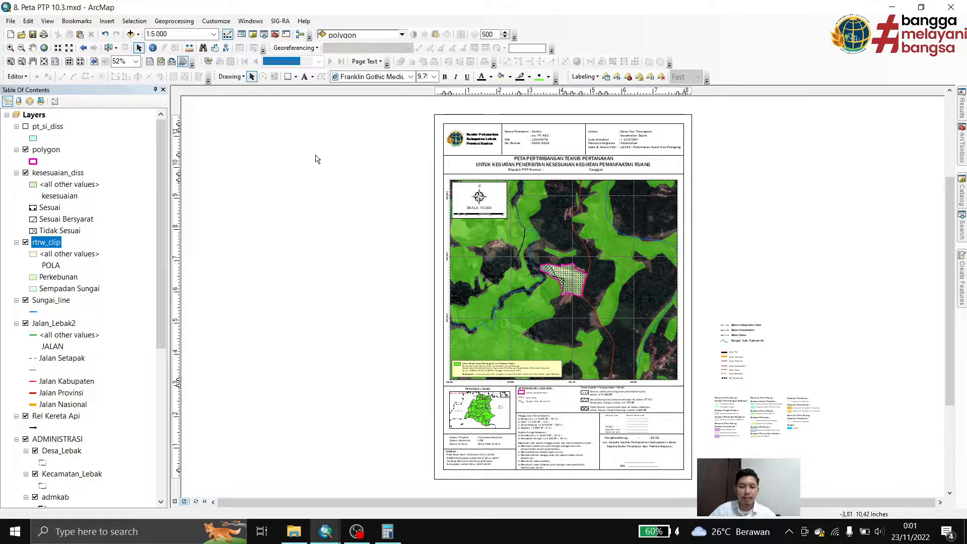
scroll(667, 101, down, 6)
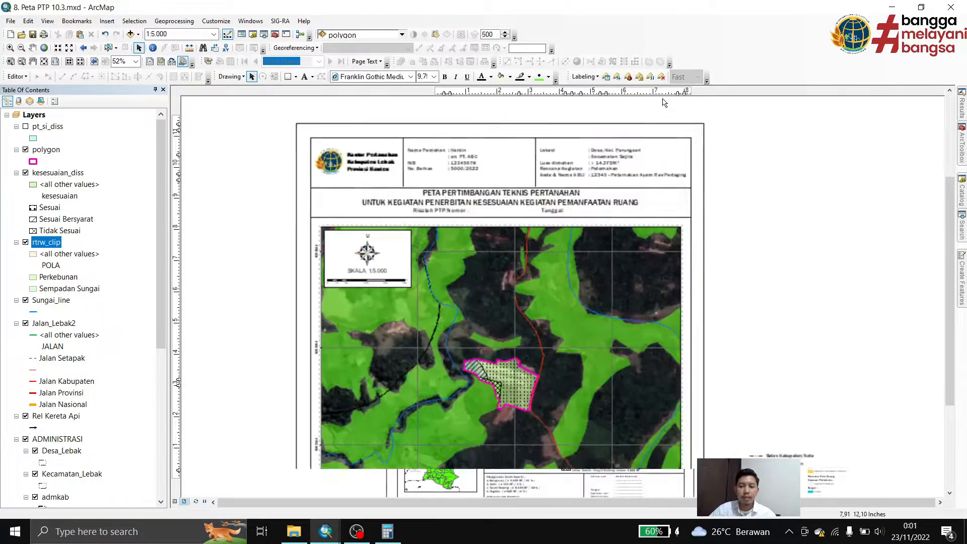
drag(409, 148, 444, 149)
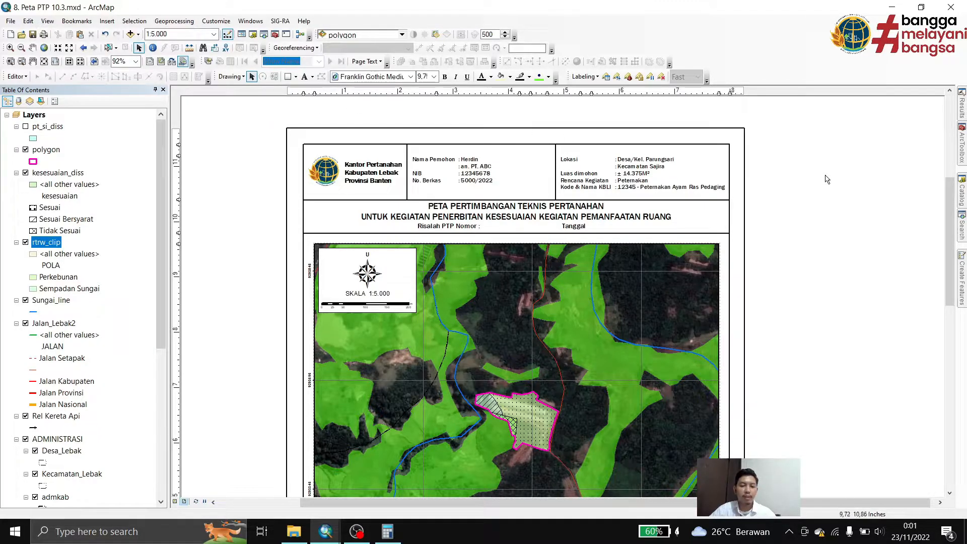
double_click(533, 217)
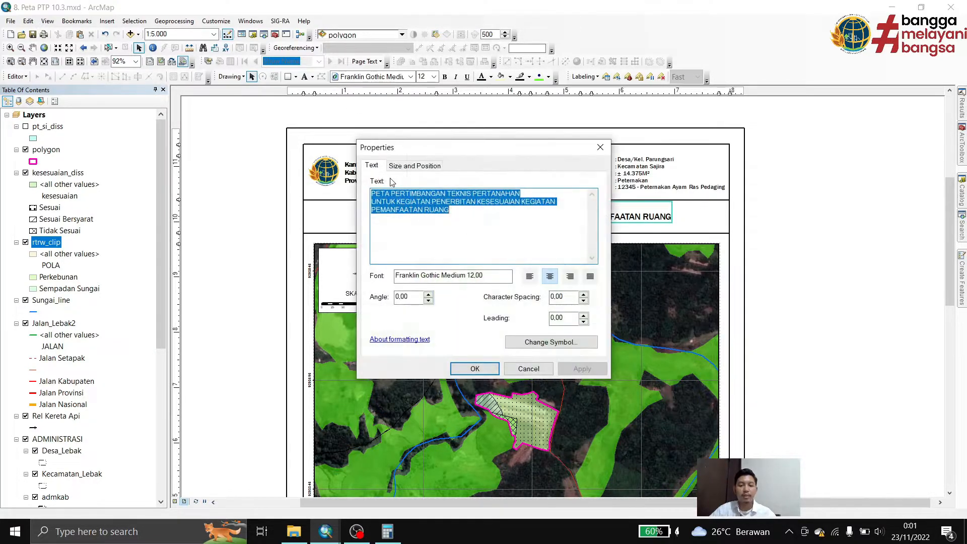
drag(441, 147, 758, 66)
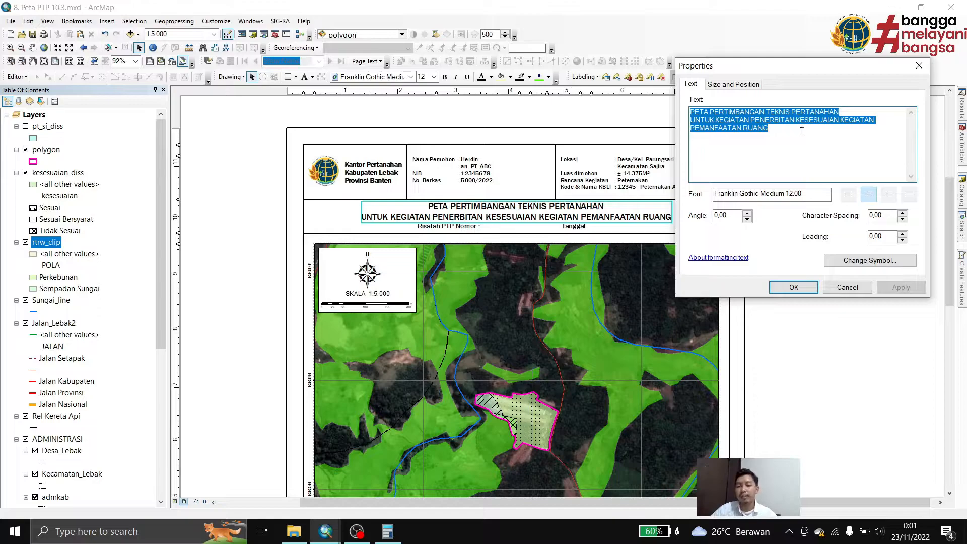
click(920, 69)
click(785, 198)
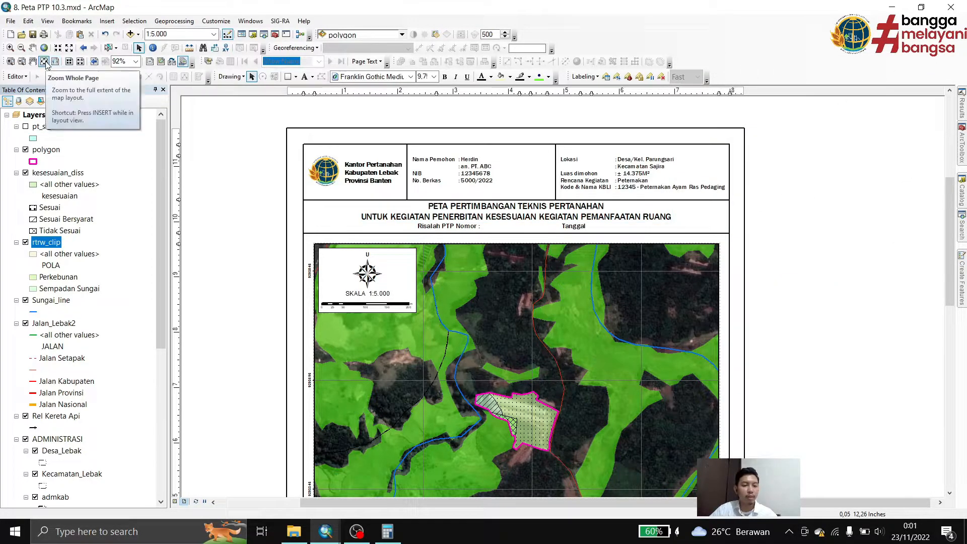
click(45, 61)
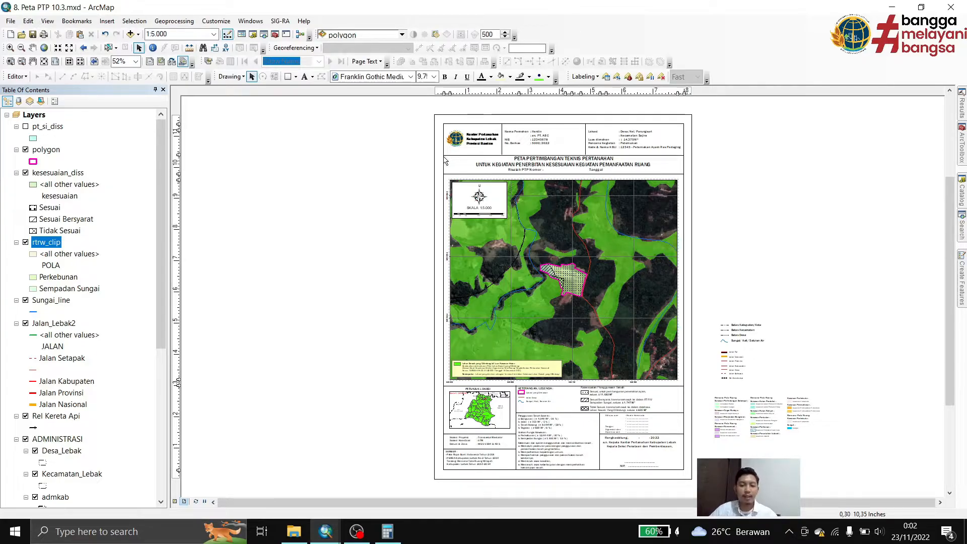
click(28, 21)
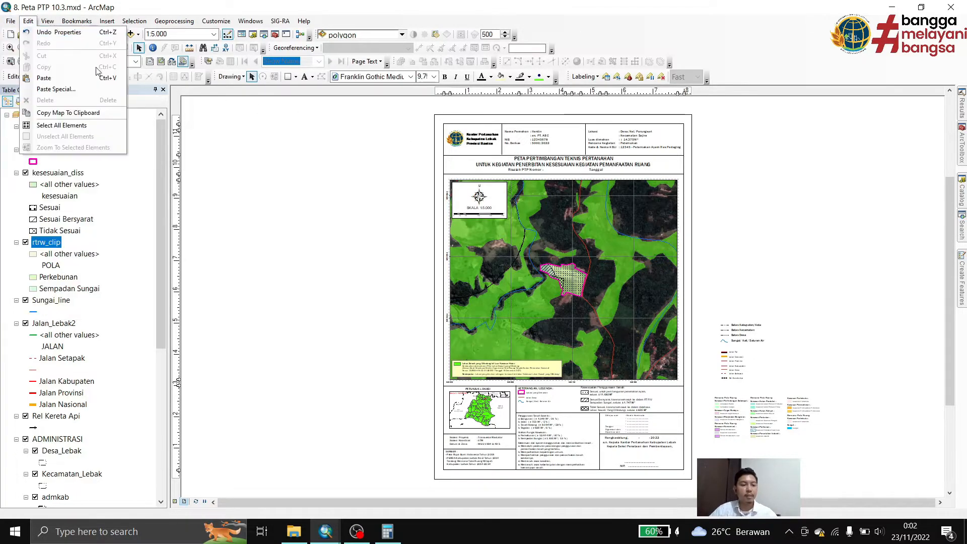
mouse_move(47, 21)
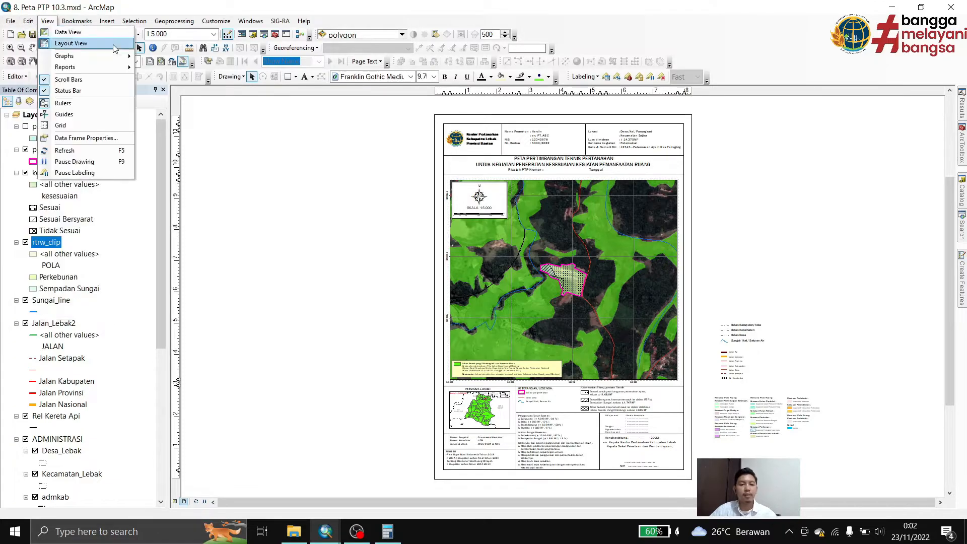
click(265, 153)
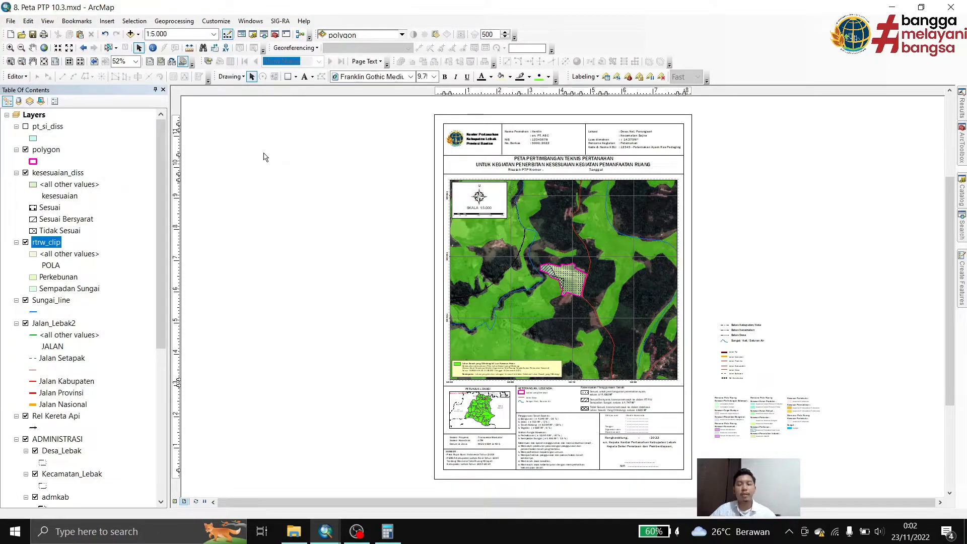
drag(507, 247, 443, 244)
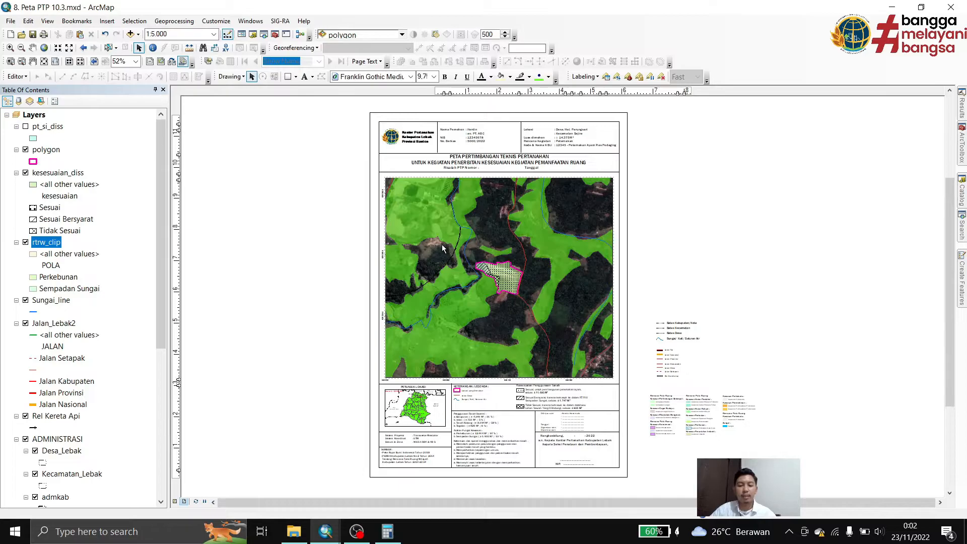